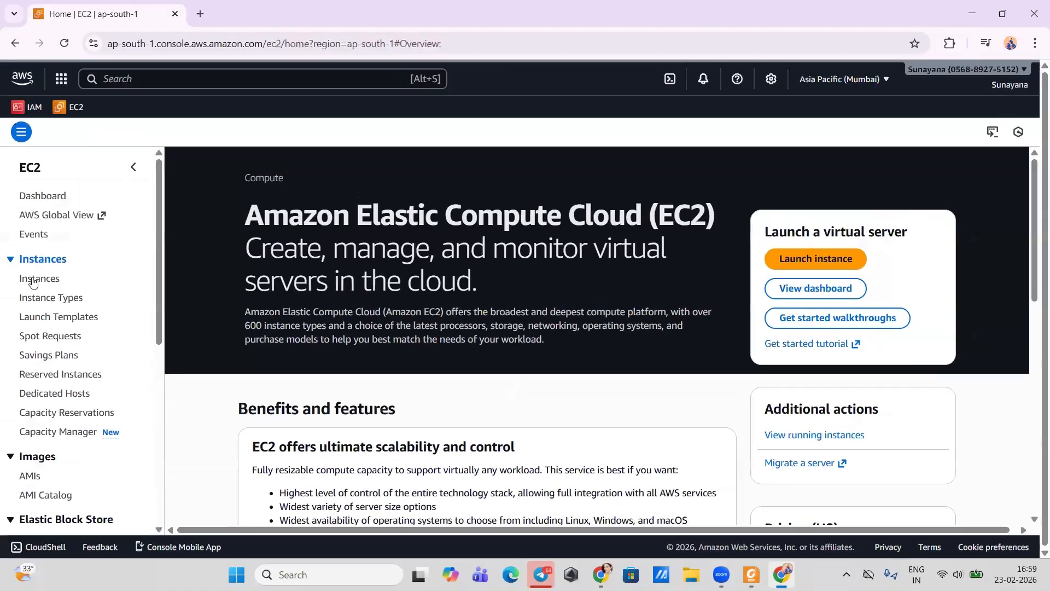
# - Start launching a new EC2 instance from the Instances page and name it server1
pyautogui.click(35, 279)
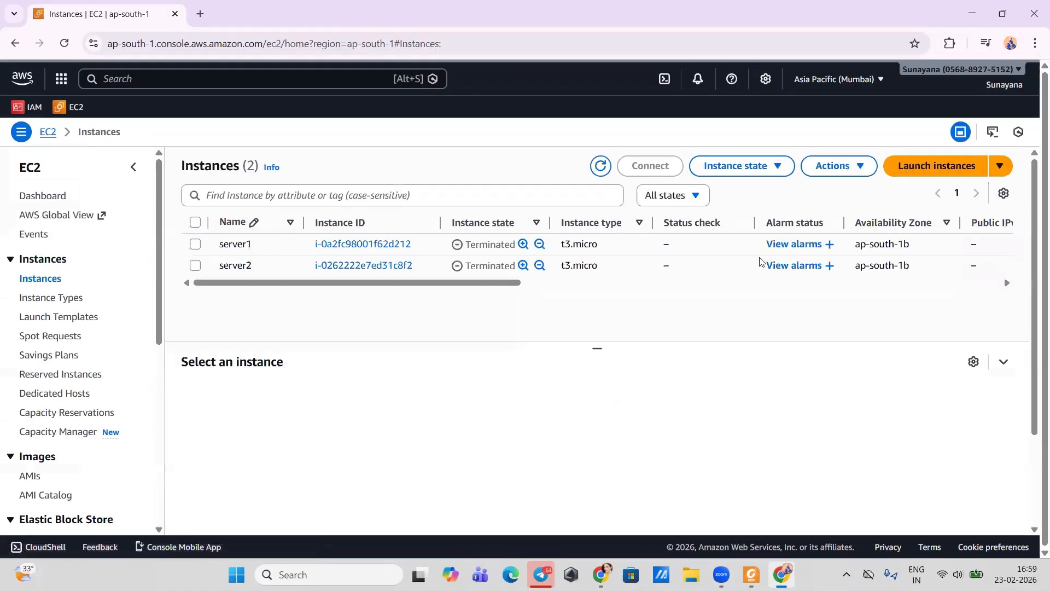
pyautogui.click(925, 174)
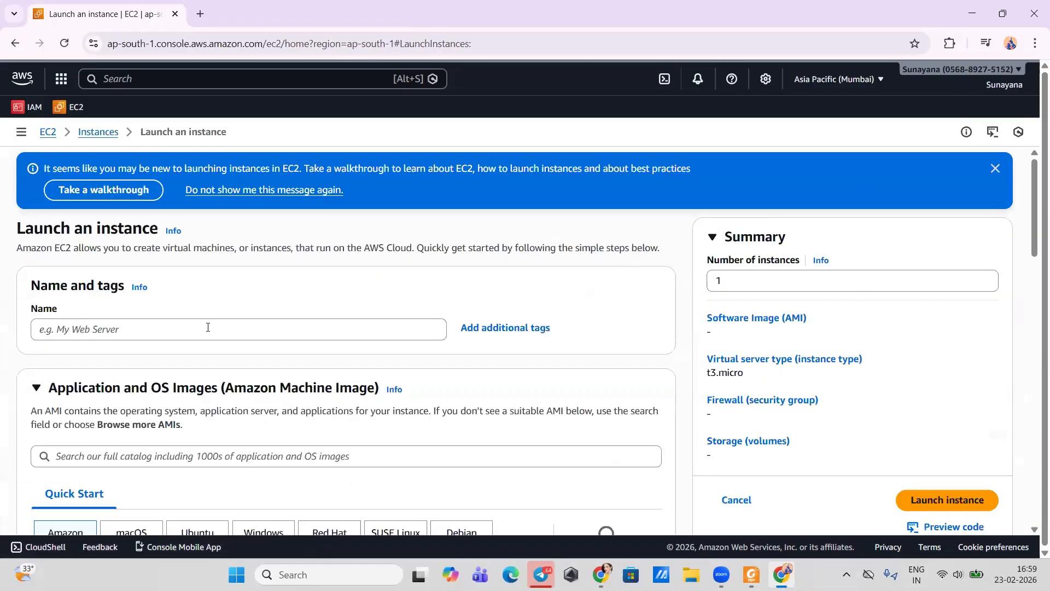
pyautogui.click(206, 327)
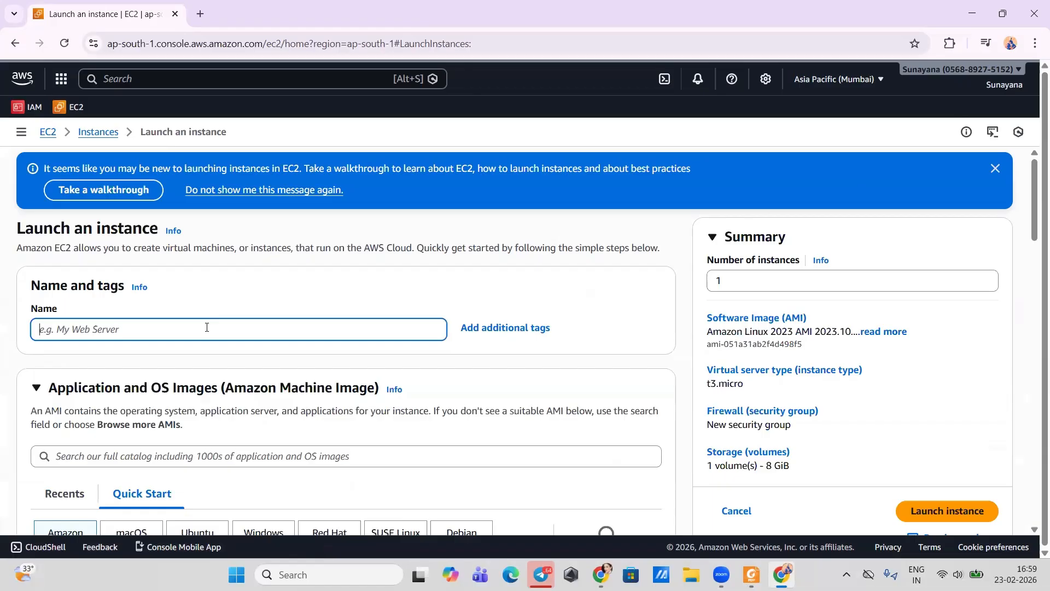
pyautogui.write('server 1')
pyautogui.press('BackSpace')
# - Choose the Amazon Linux quick-start image, Amazon Linux 2023 kernel-6.1 AMI, for the new instance
pyautogui.scroll(-1, 206, 326)
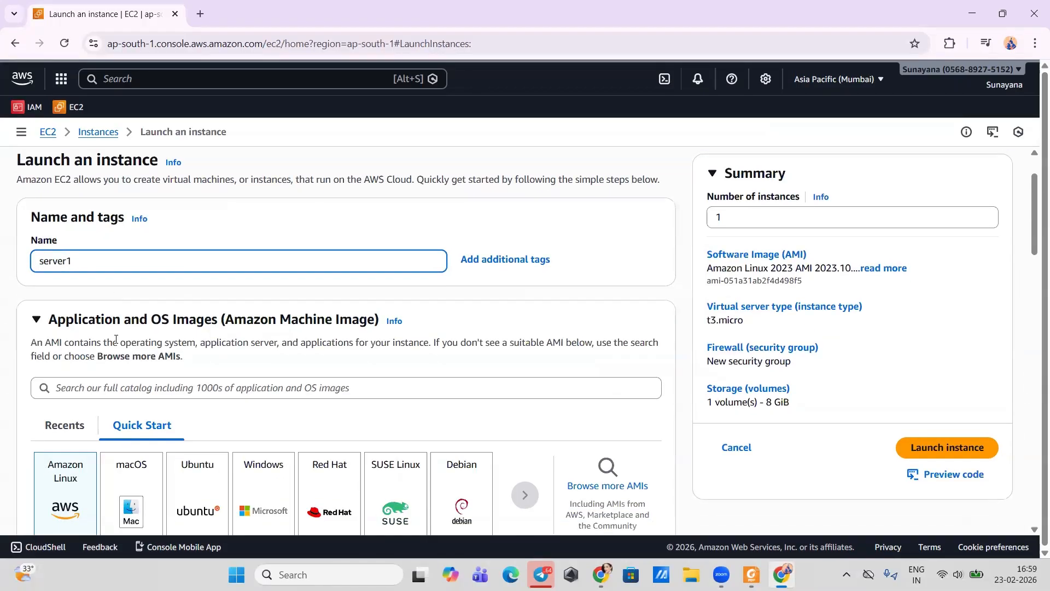
pyautogui.scroll(-2, 115, 343)
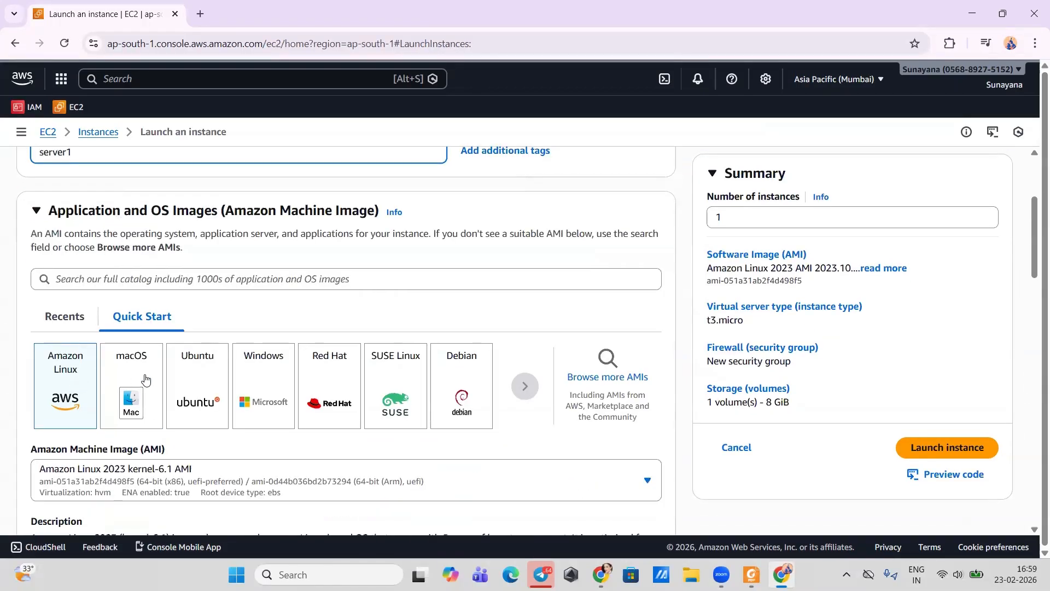
pyautogui.click(143, 376)
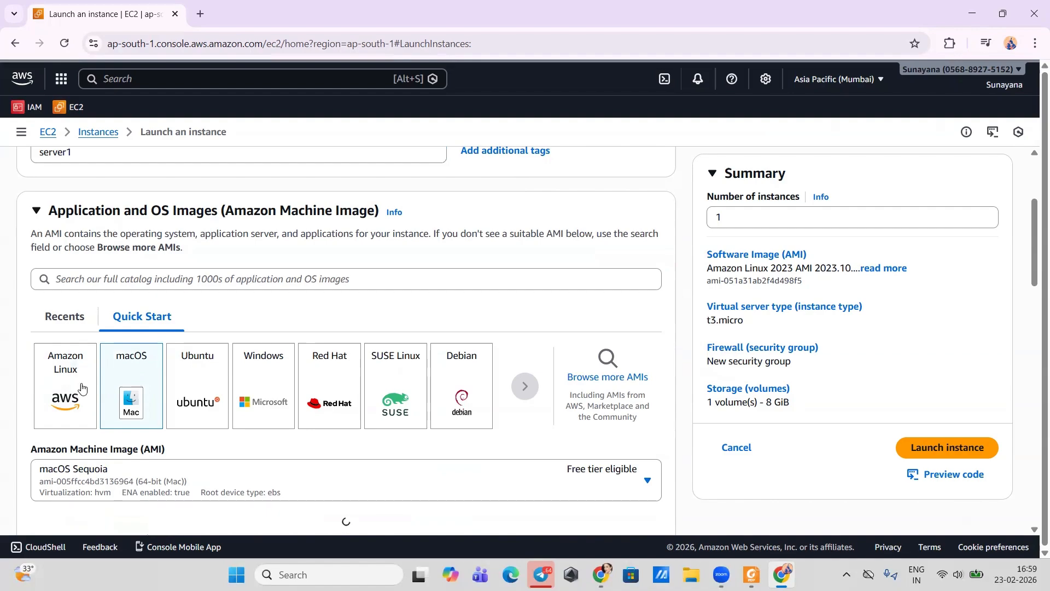
pyautogui.click(78, 388)
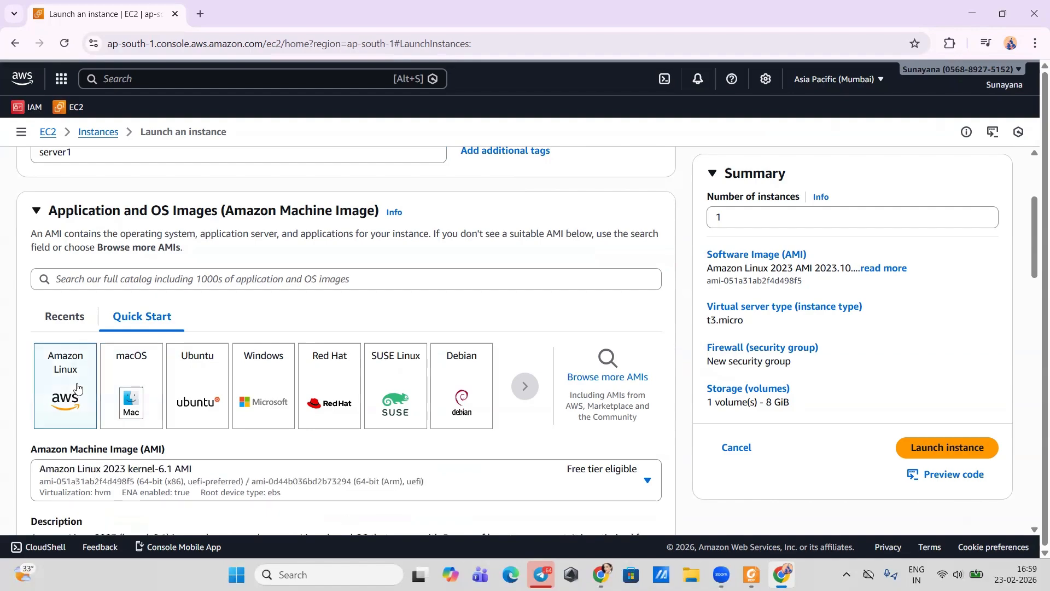
pyautogui.scroll(-1, 378, 454)
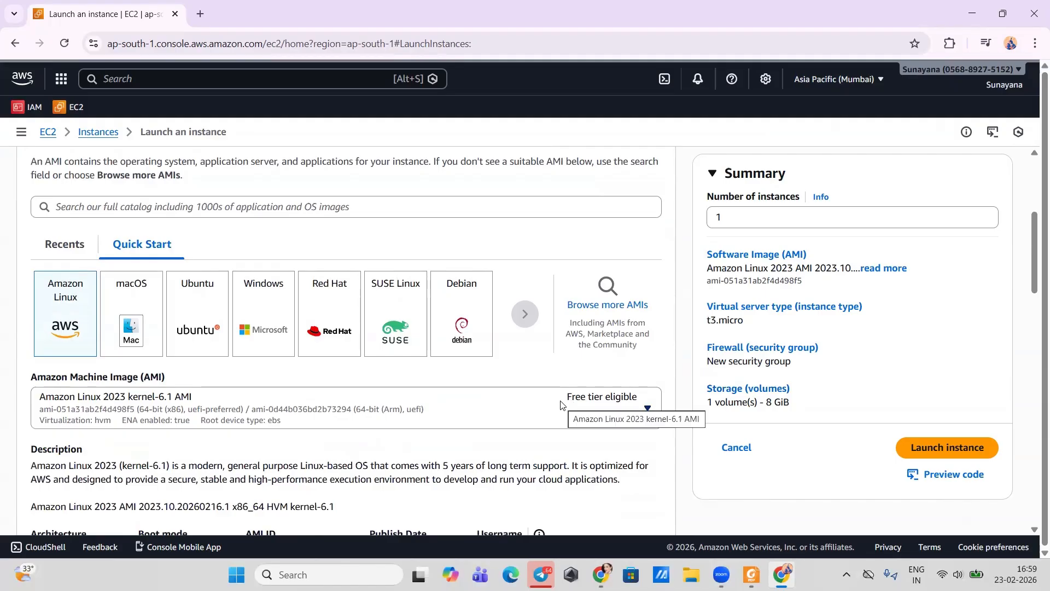
# - Assign the existing key pair snk to the instance for login
pyautogui.scroll(-6, 561, 405)
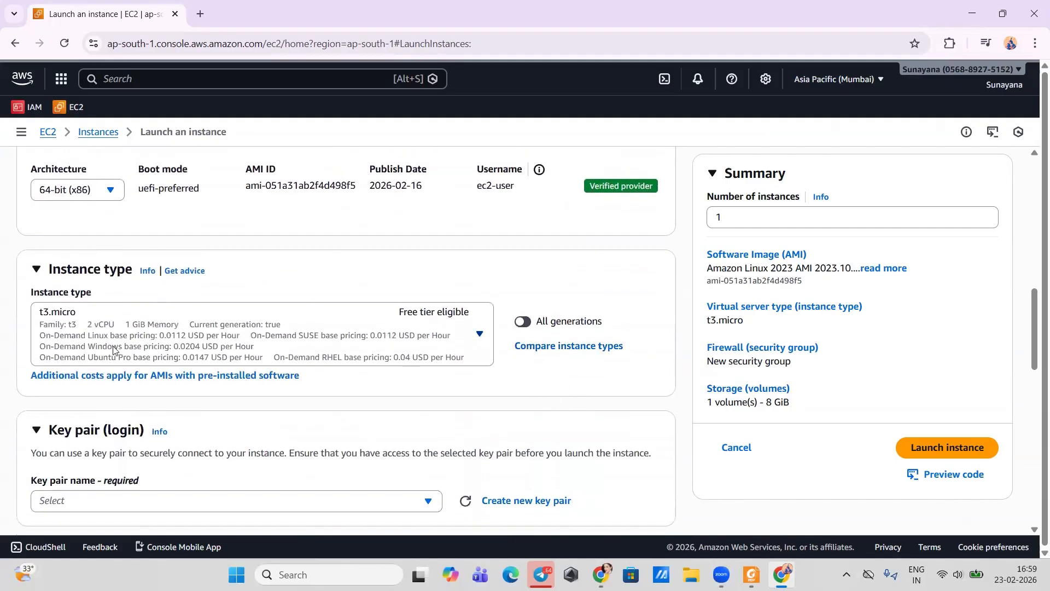
pyautogui.scroll(-1, 113, 348)
pyautogui.click(92, 416)
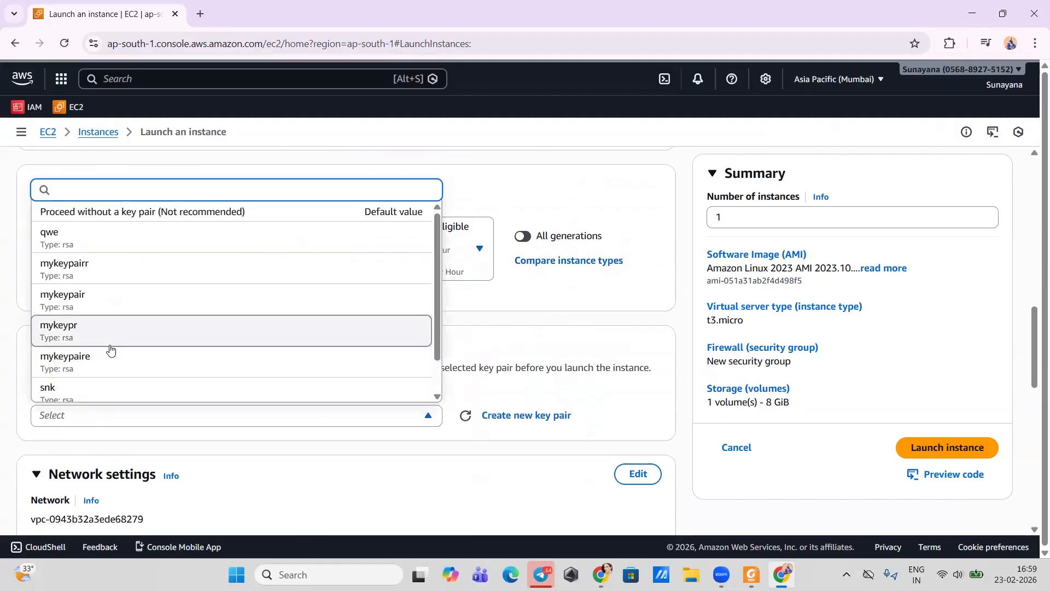
pyautogui.scroll(-2, 102, 358)
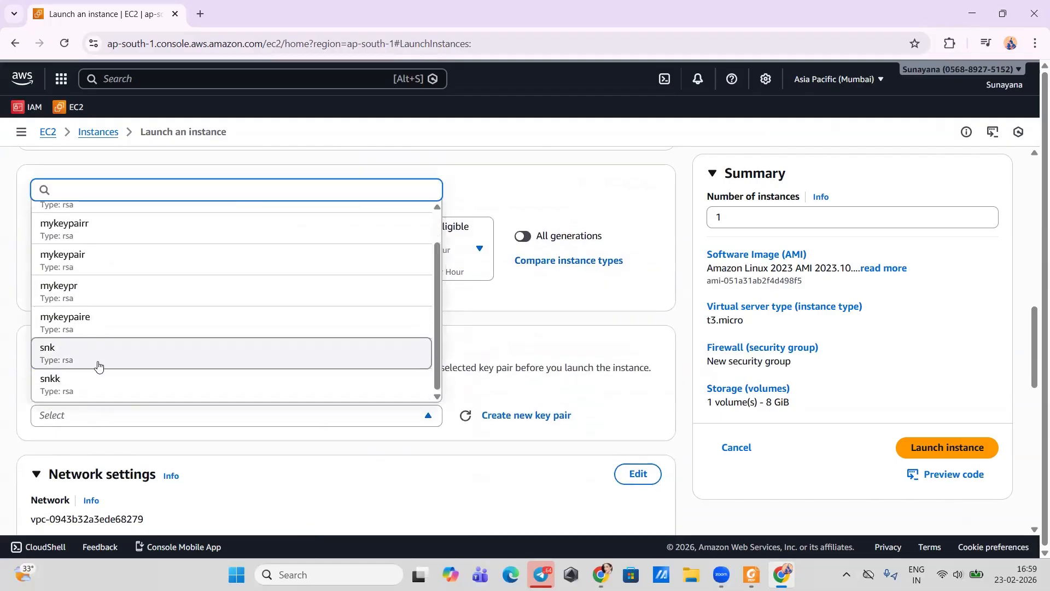
pyautogui.click(97, 362)
# - Allow HTTPS and HTTP traffic from the internet in the new security group's rules
pyautogui.scroll(-5, 146, 431)
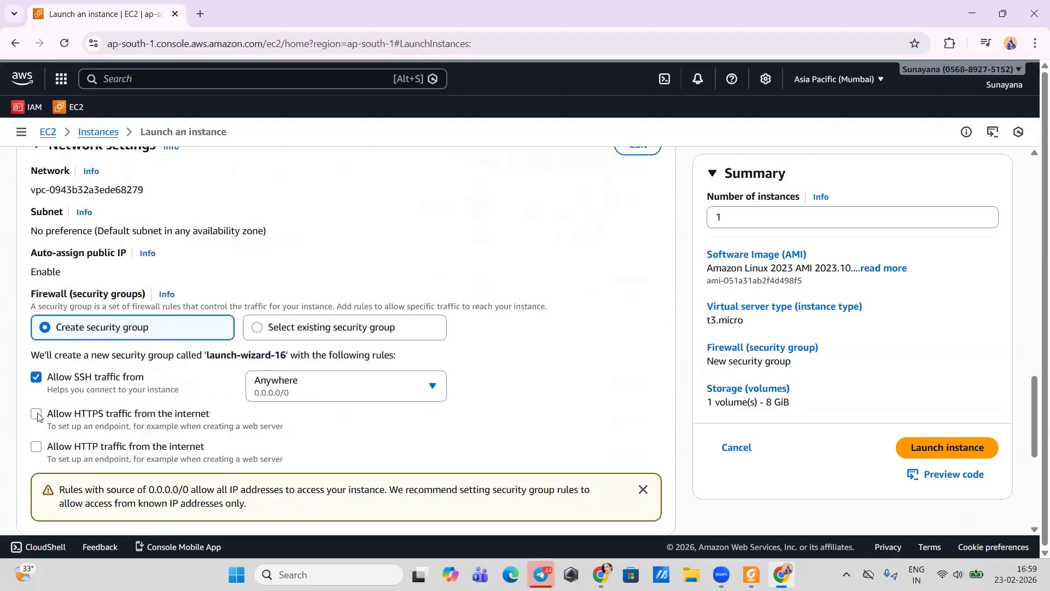
pyautogui.click(36, 415)
pyautogui.click(36, 446)
# - Set the number of instances to 2 and launch them
pyautogui.scroll(-5, 187, 403)
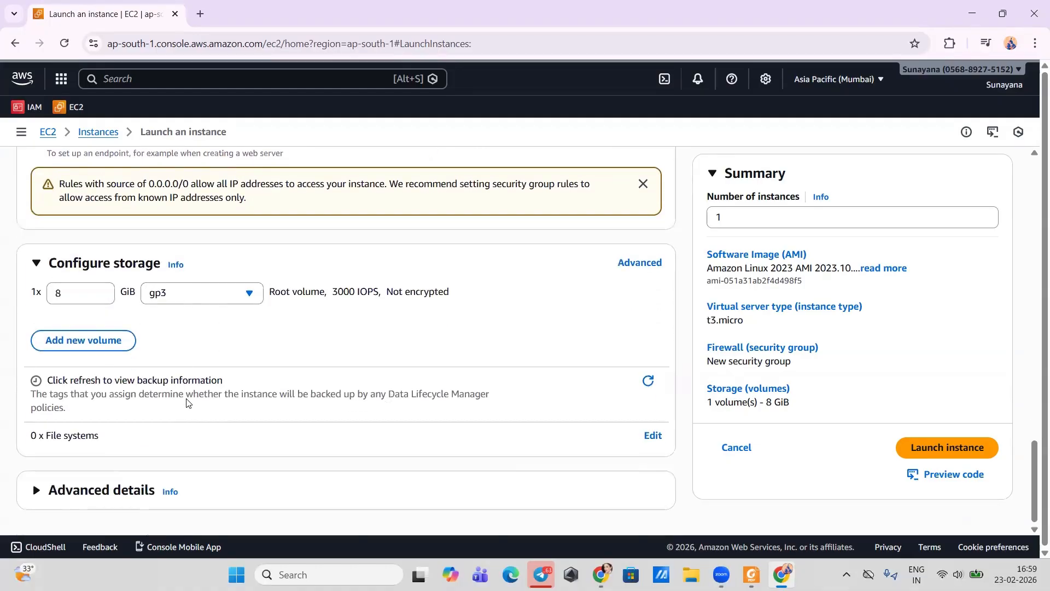
pyautogui.scroll(10, 188, 404)
pyautogui.scroll(5, 219, 393)
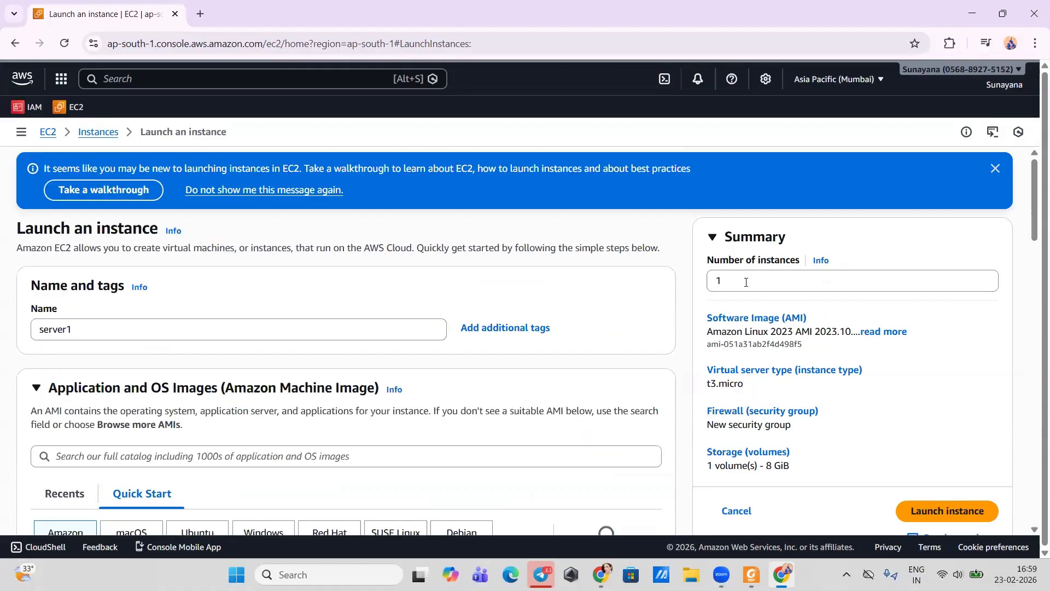
pyautogui.click(749, 282)
pyautogui.write('2')
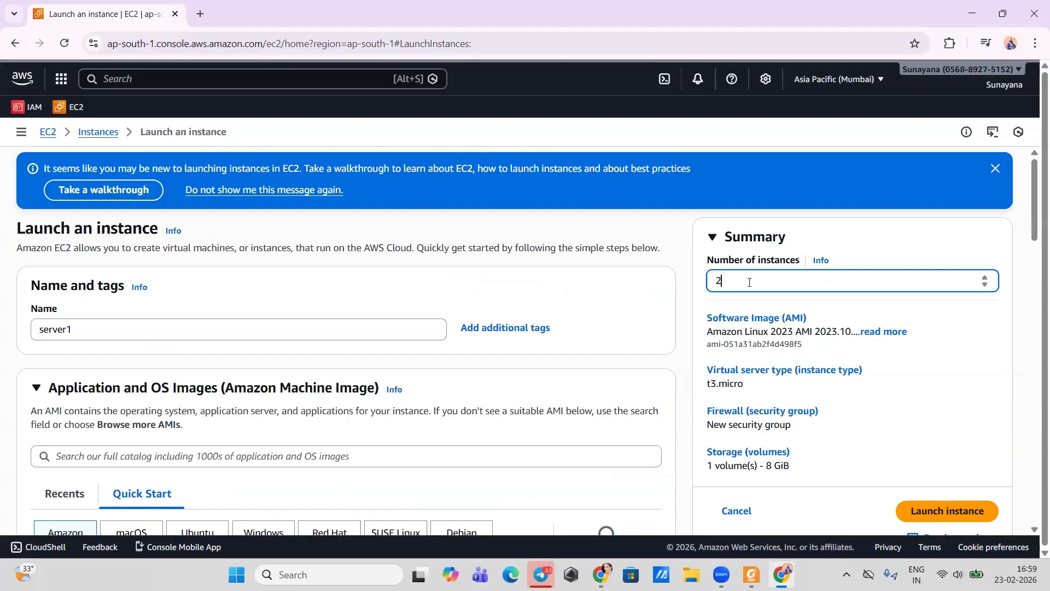
pyautogui.scroll(-3, 747, 299)
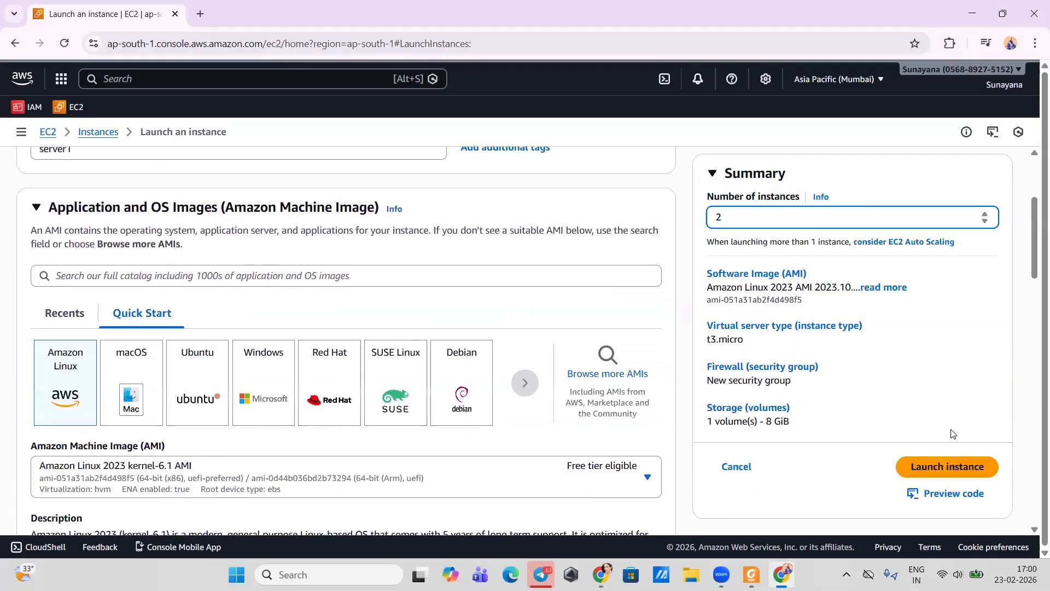
pyautogui.click(924, 467)
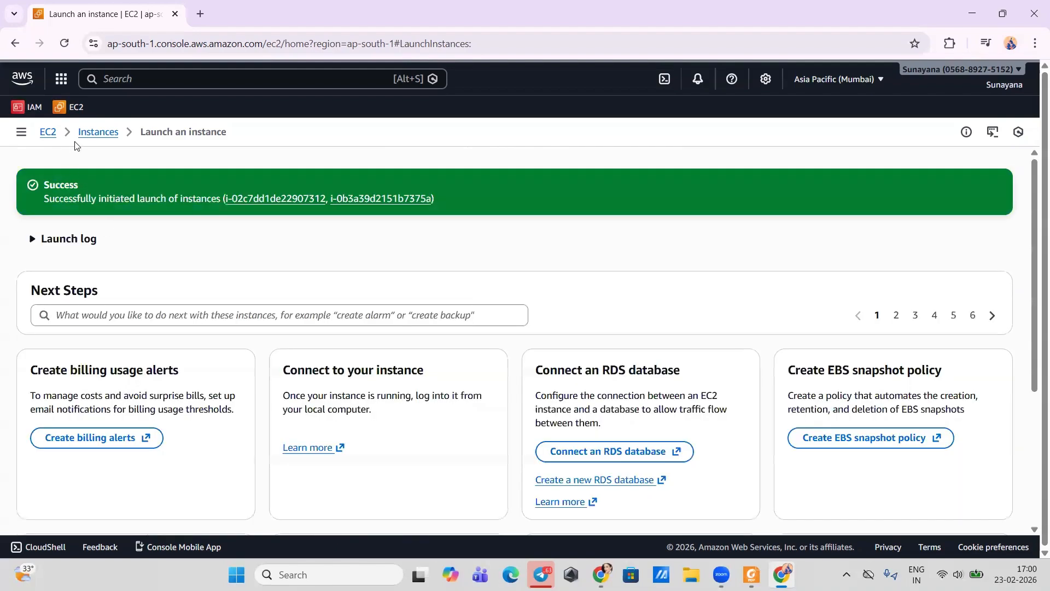
# - Return to the instances list and rename the new instance i-02c7dd1de22907312 as server2
pyautogui.click(91, 134)
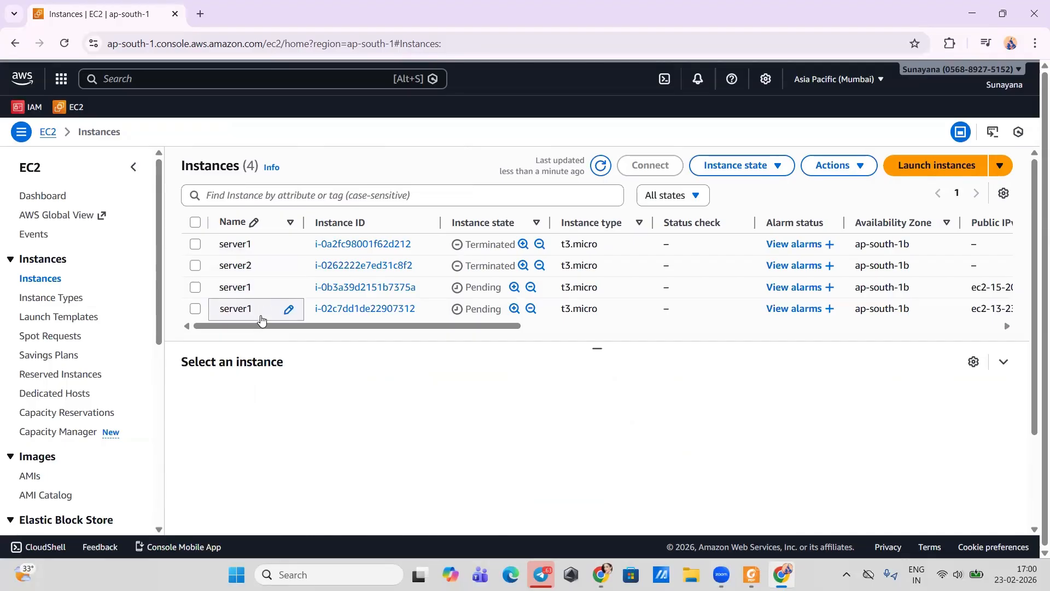
pyautogui.click(290, 310)
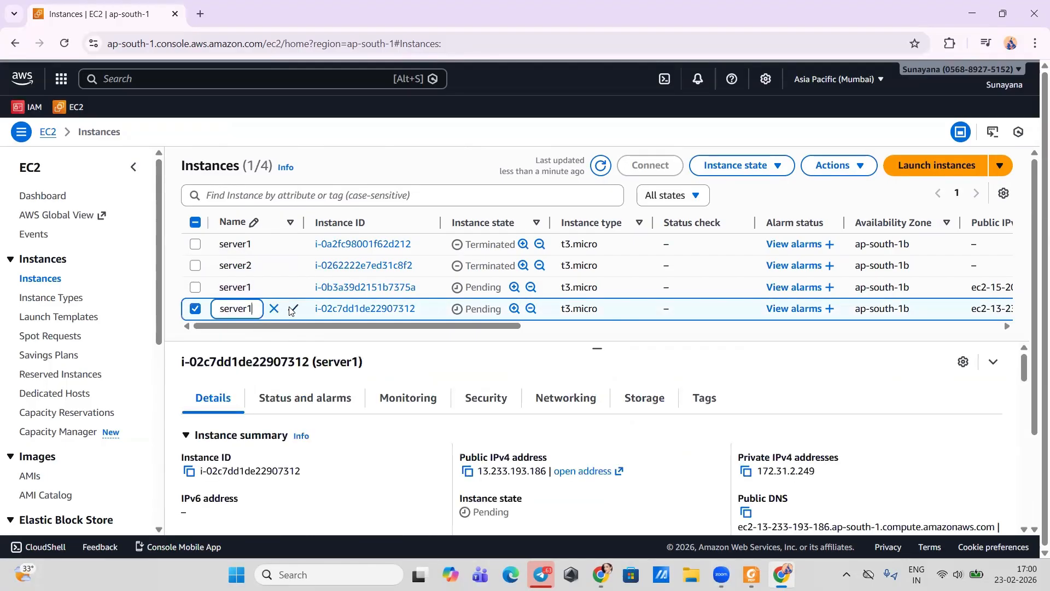
pyautogui.press('BackSpace')
pyautogui.press('BackSpace')
pyautogui.press('BackSpace')
pyautogui.click(291, 309)
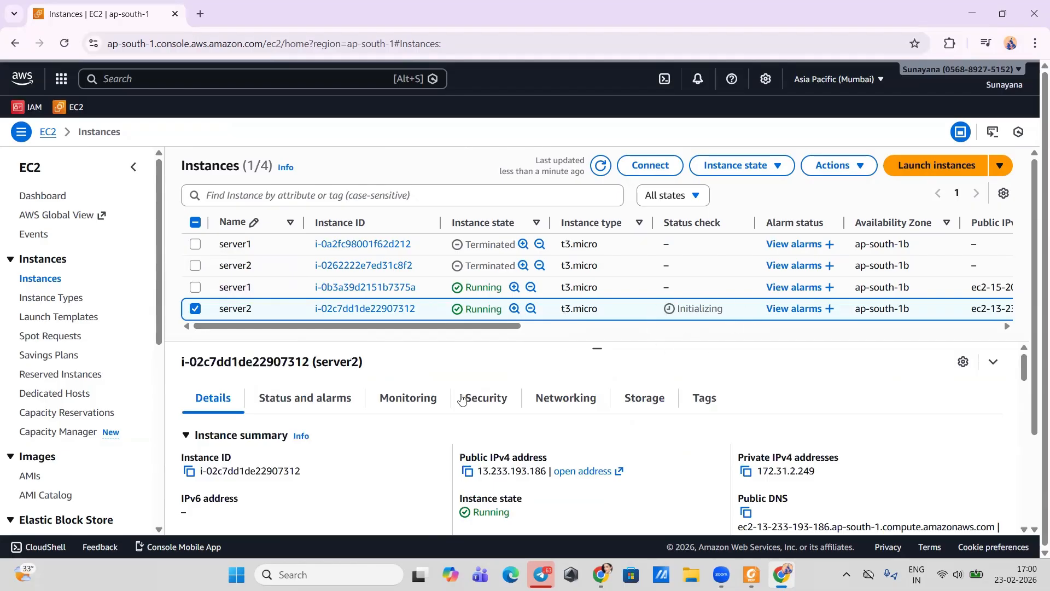
# - Select only the running server1 instance and copy the example SSH command from its SSH client connection instructions
pyautogui.click(196, 287)
pyautogui.click(195, 308)
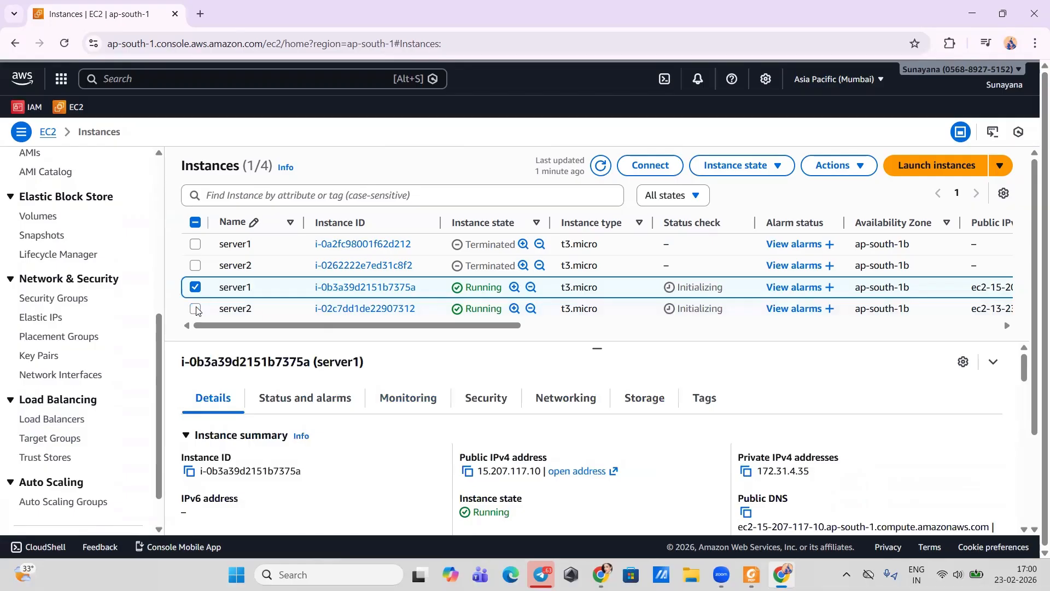
pyautogui.click(648, 165)
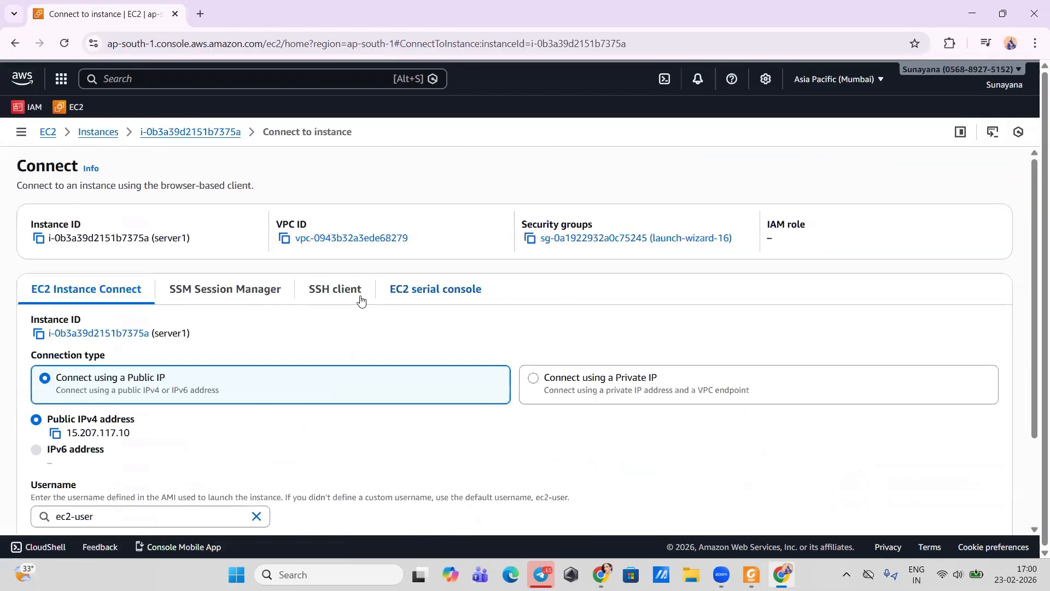
pyautogui.click(320, 290)
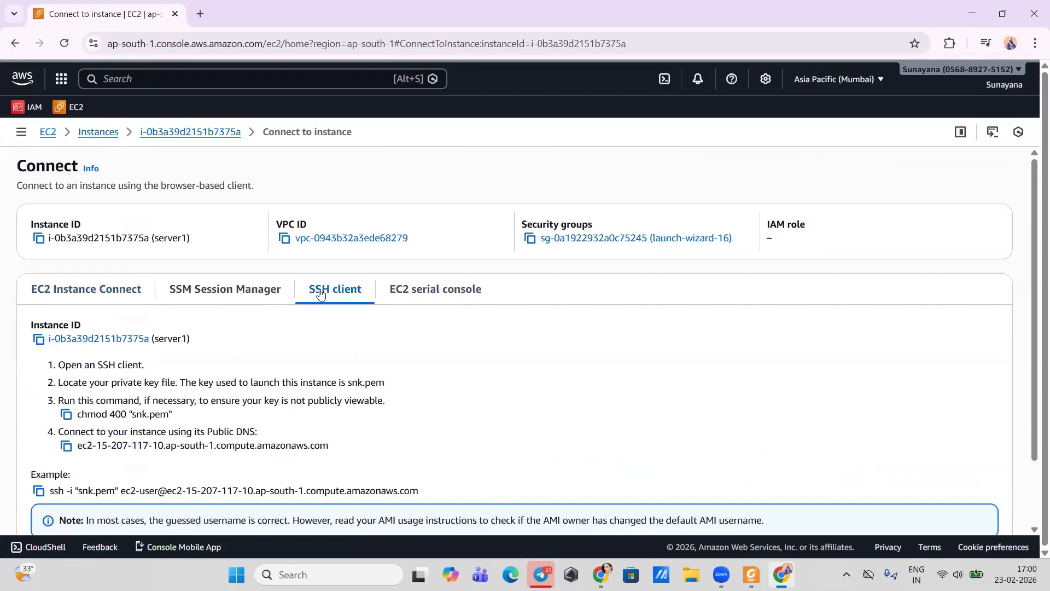
pyautogui.scroll(-2, 317, 337)
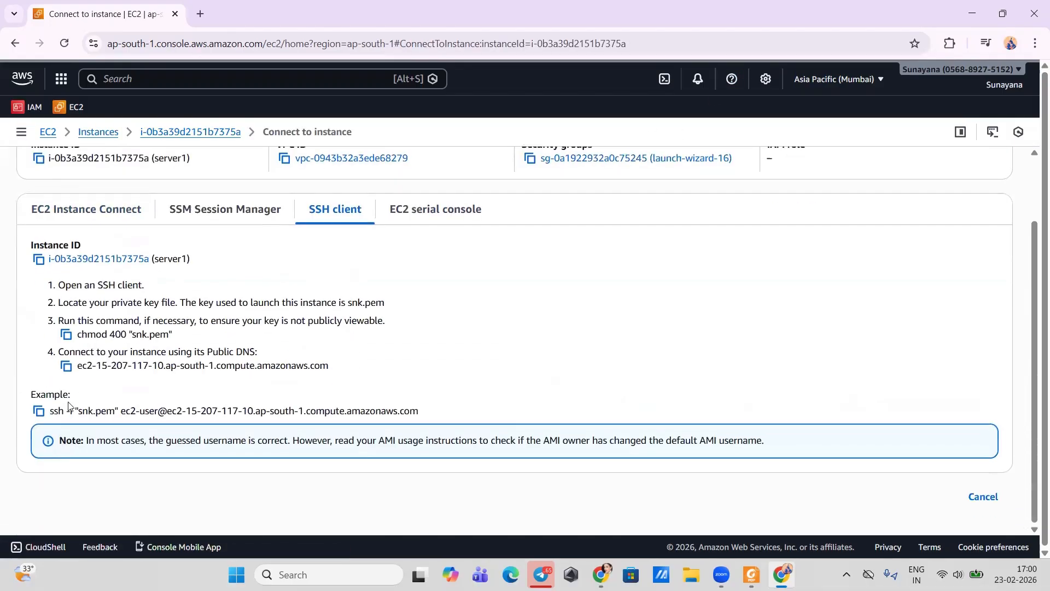
pyautogui.click(38, 412)
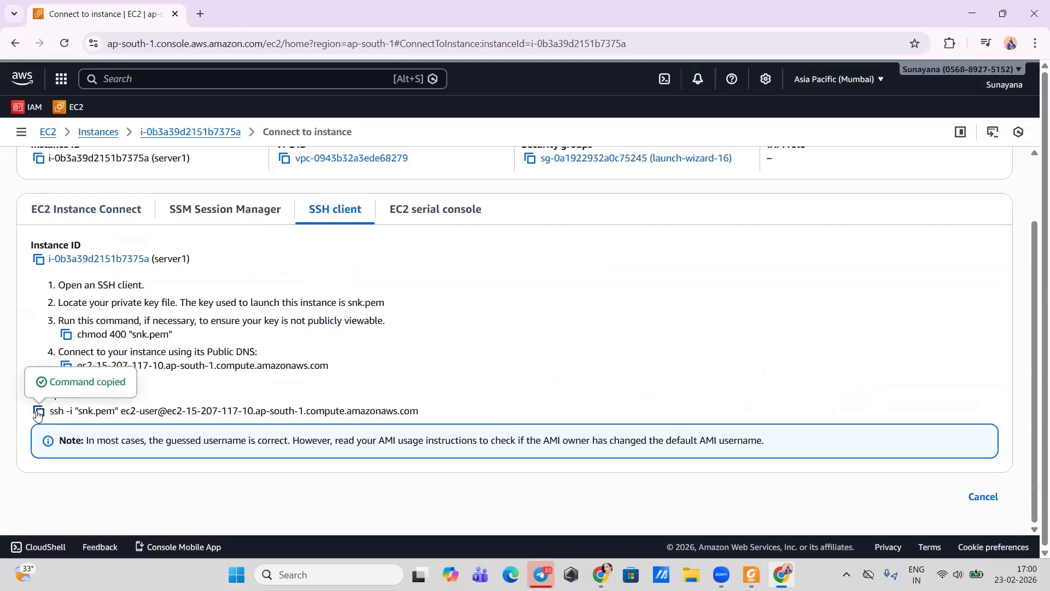
# - Switch to a new Command Prompt window and change to the downloads directory
pyautogui.click(296, 575)
pyautogui.write('cmd')
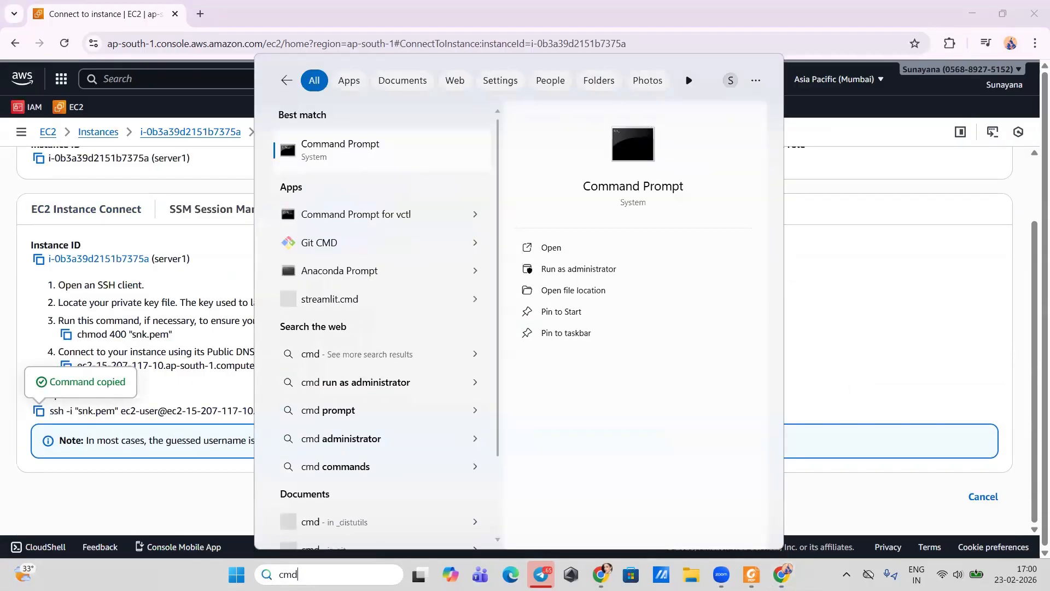
pyautogui.press('Return')
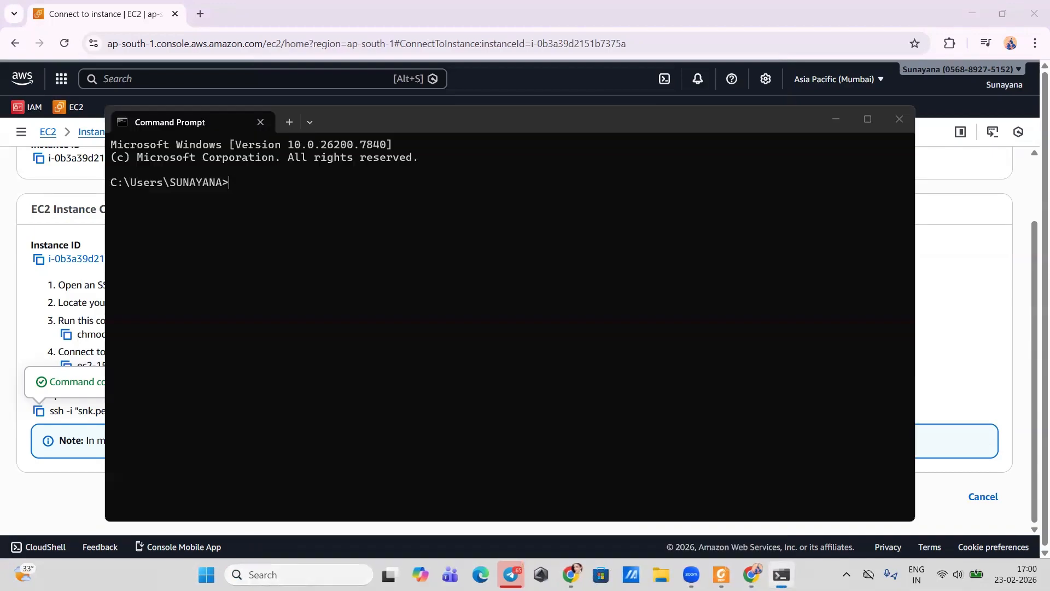
pyautogui.write('cd downloads')
pyautogui.press('Return')
# - Run the copied SSH command with snk.pem to connect to server1 as ec2-user, answering yes to the host authenticity question
pyautogui.hotkey('ctrl', 'v')
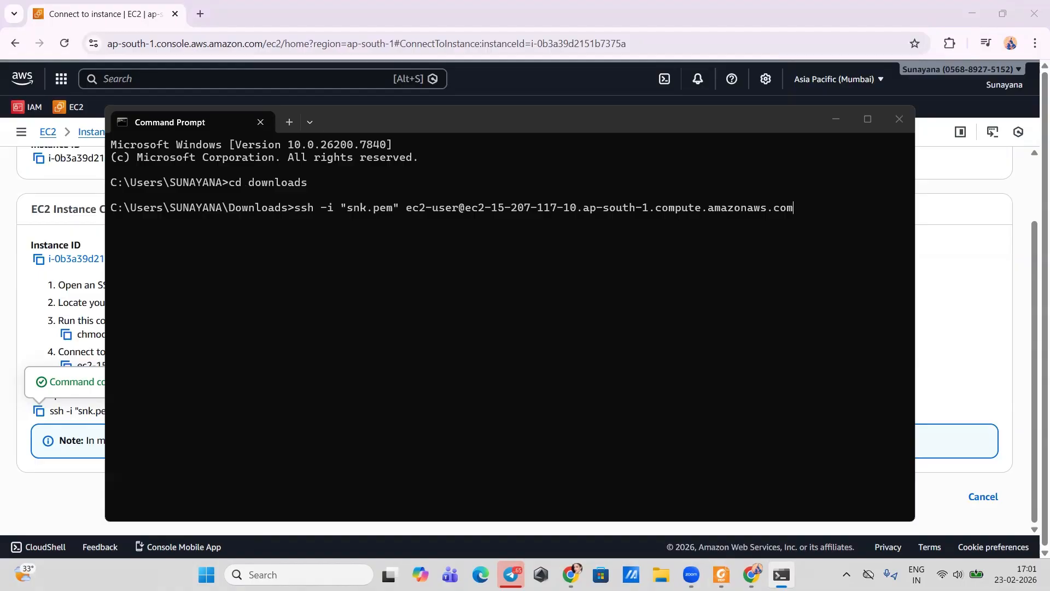
pyautogui.press('Return')
pyautogui.write('yes')
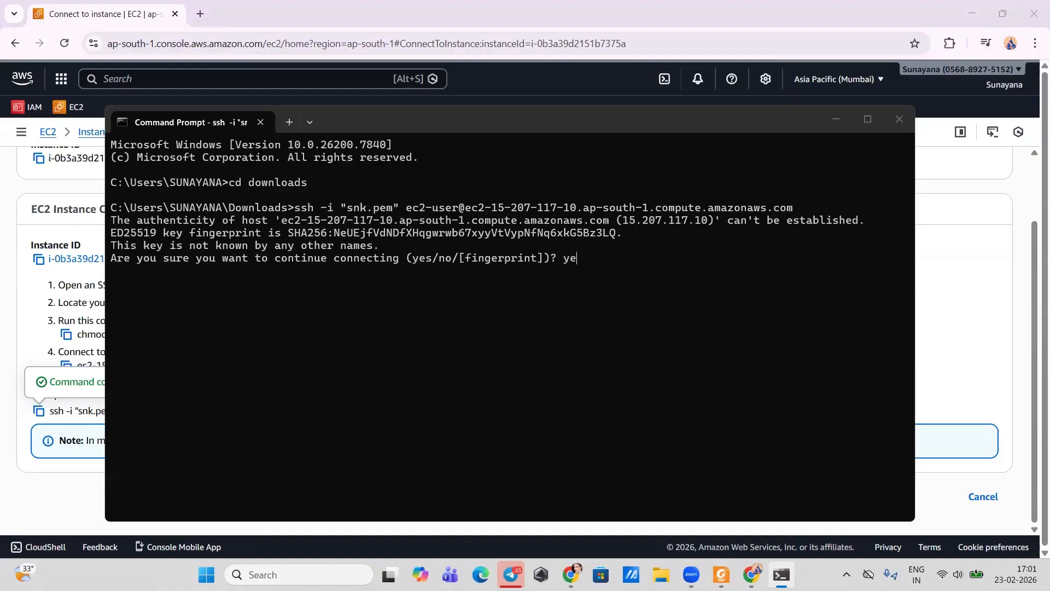
pyautogui.press('Return')
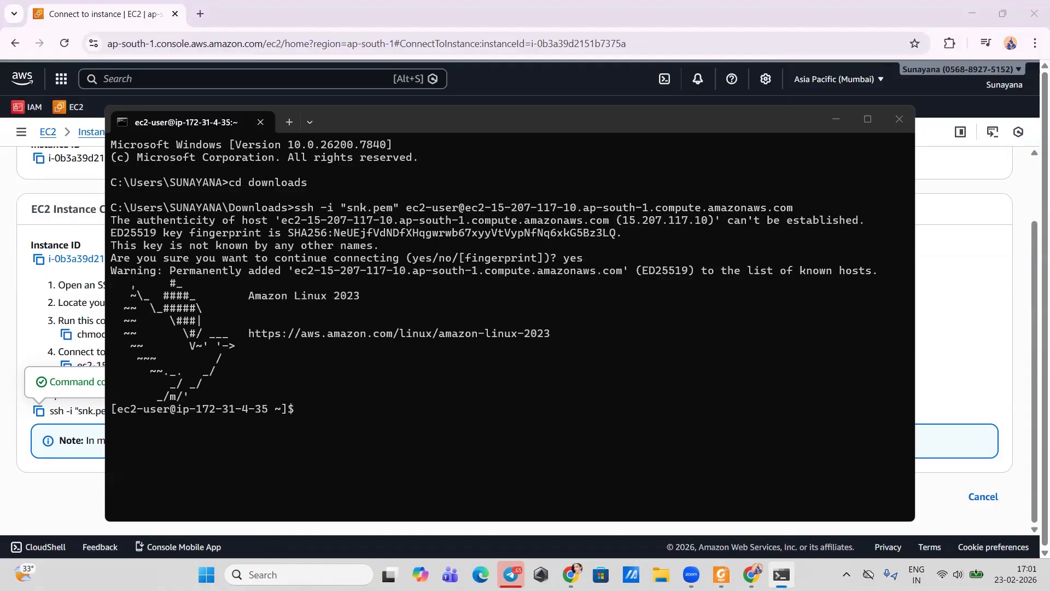
# - Update the server's packages with sudo yum update -y and install Apache with sudo yum install httpd -y
pyautogui.write('sudo yum update -y')
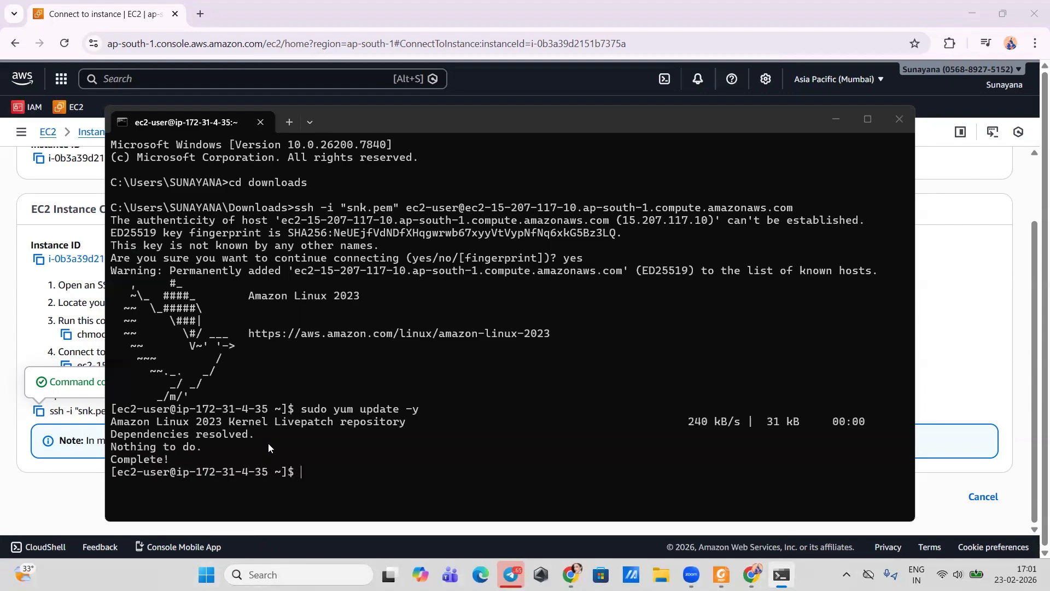
pyautogui.write('sudo yum install httpd')
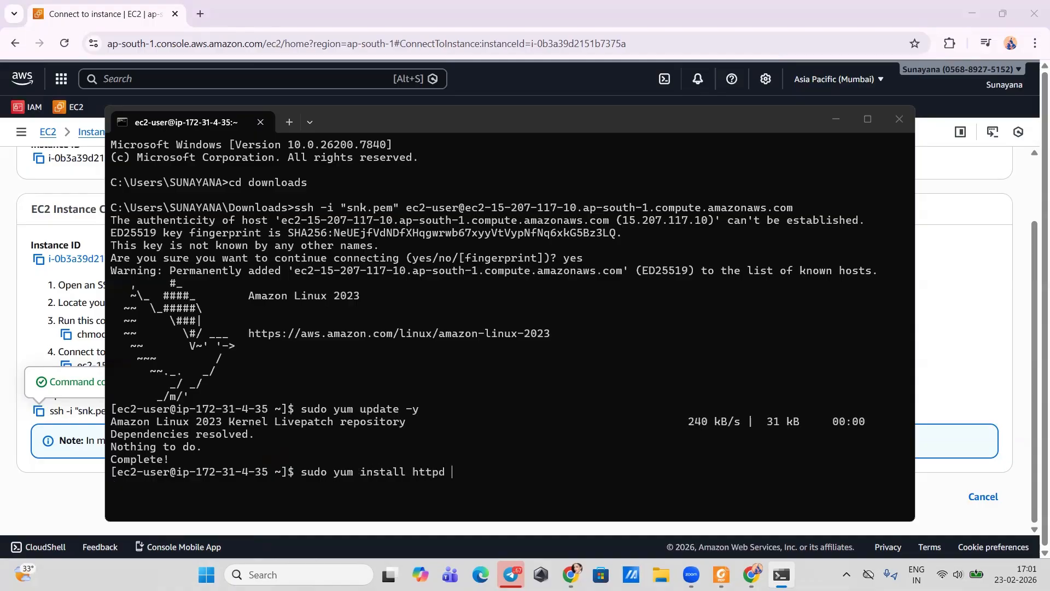
pyautogui.write(' -y')
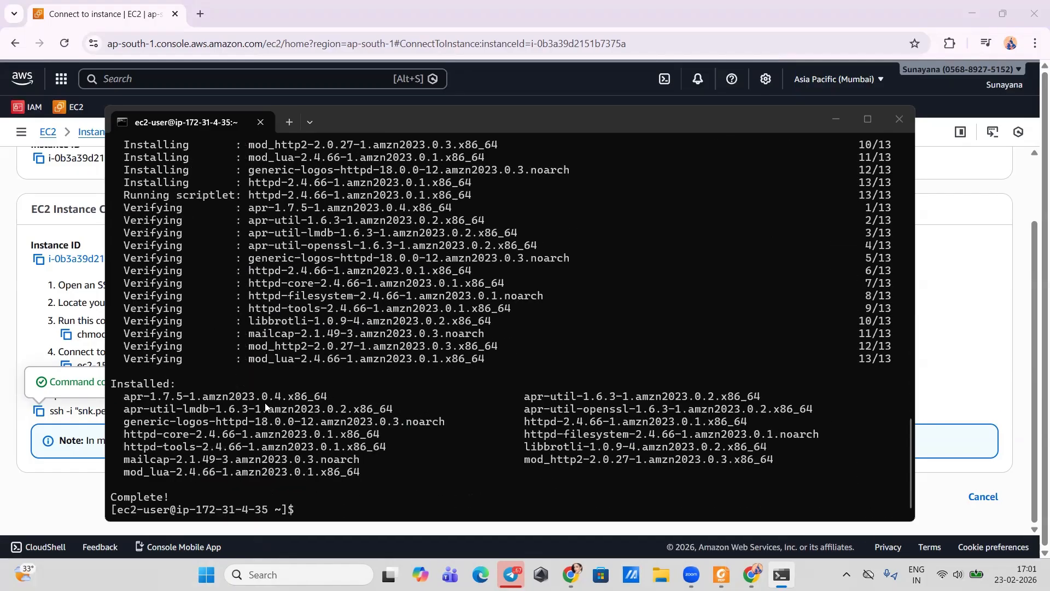
# - Start the Apache web service with sudo systemctl start httpd
pyautogui.write('sudo systemctl st')
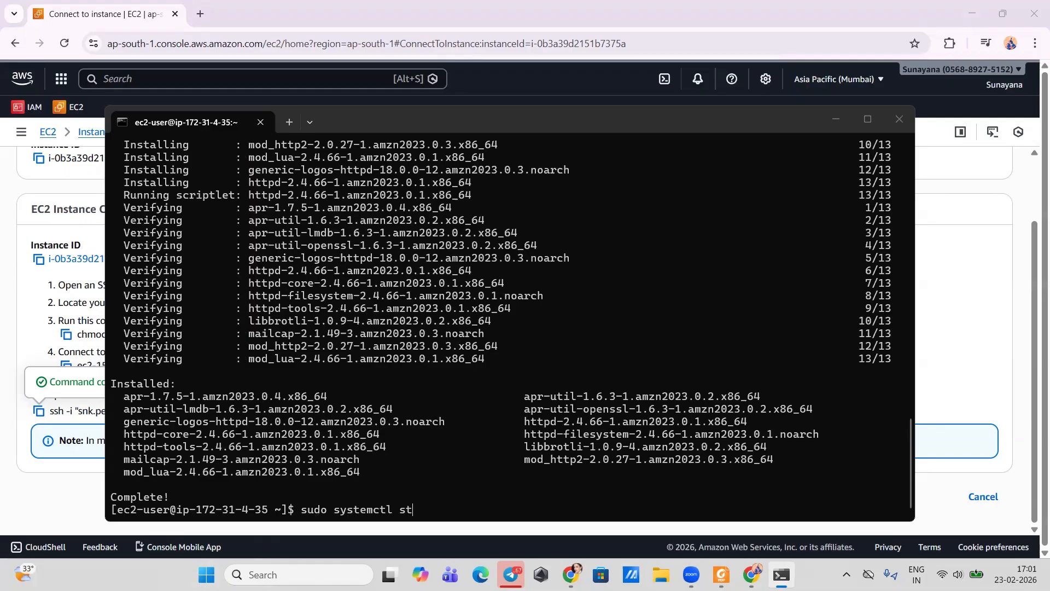
pyautogui.write('art httpd')
pyautogui.press('Return')
# - Enable the Apache service at boot on server1 with sudo systemctl enable httpd
pyautogui.write('sudo yu')
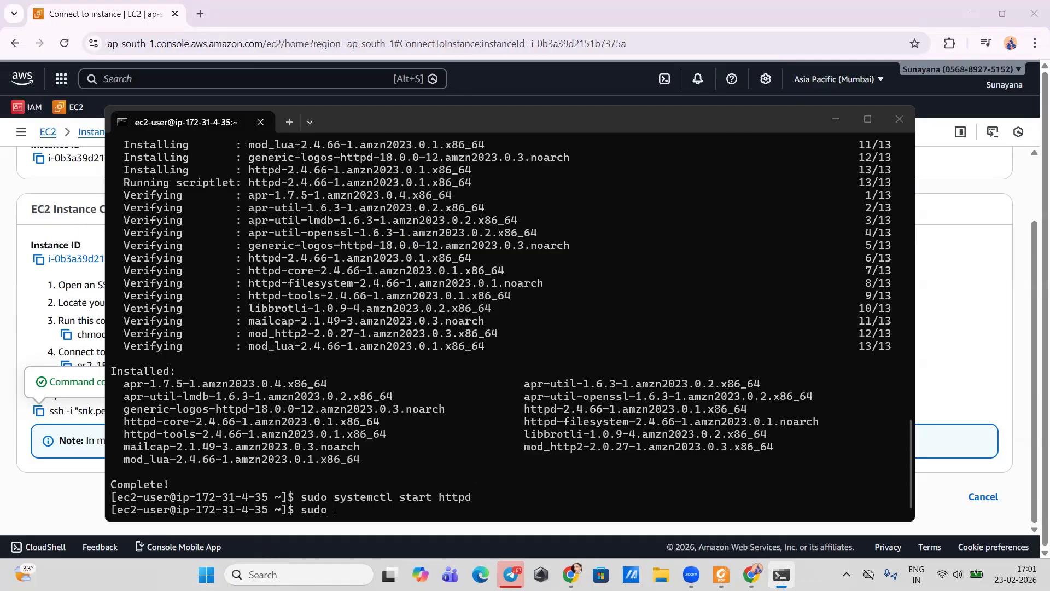
pyautogui.press('BackSpace')
pyautogui.press('BackSpace')
pyautogui.write('systemctl enable httpd')
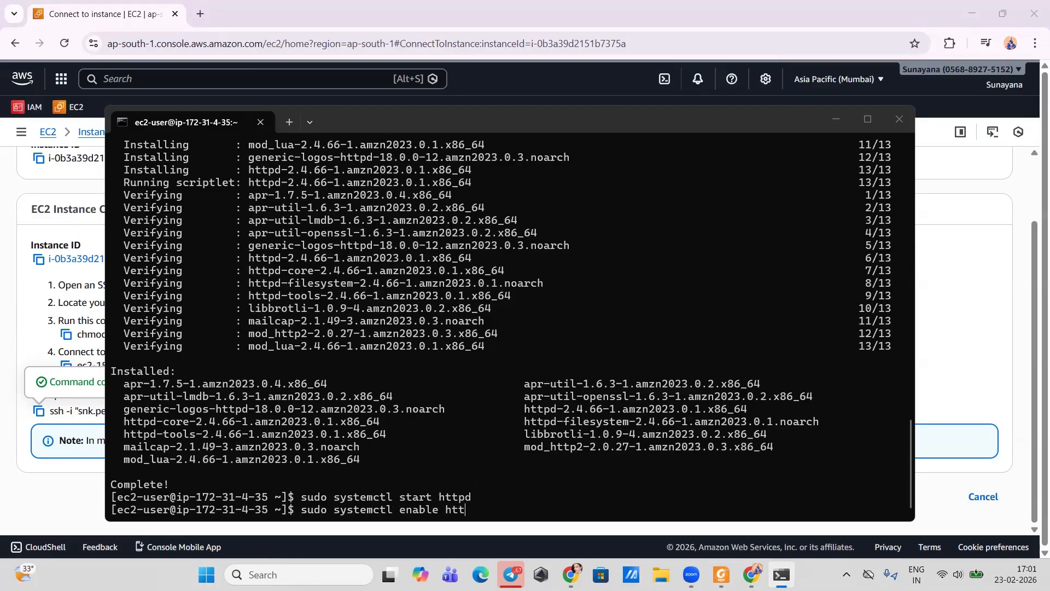
pyautogui.press('Return')
# - Check the Apache service status on server1 with sudo systemctl status httpd, and return to the shell prompt
pyautogui.write('sud')
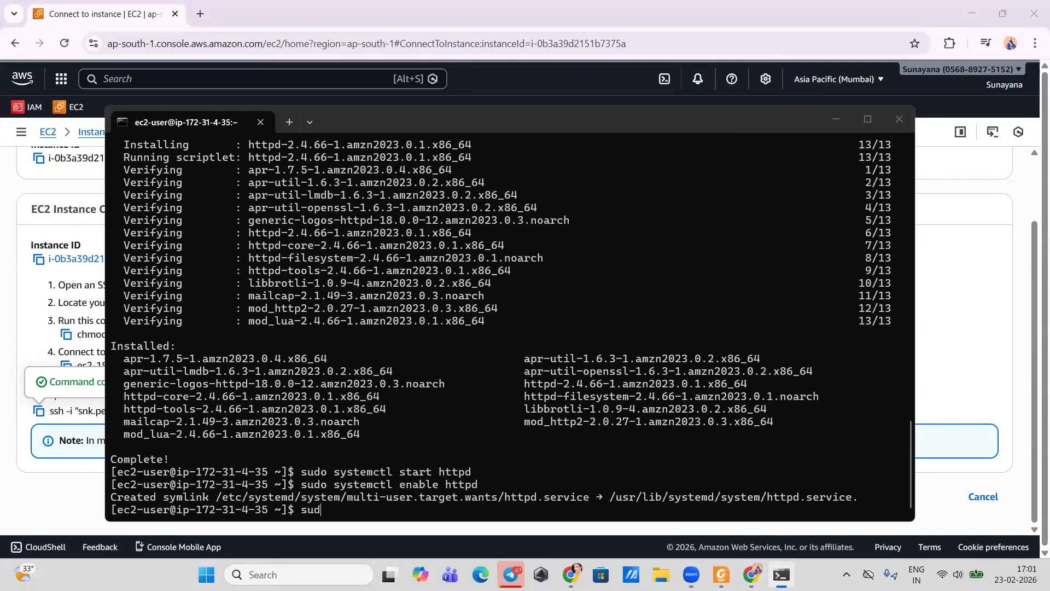
pyautogui.write('o systemctl status')
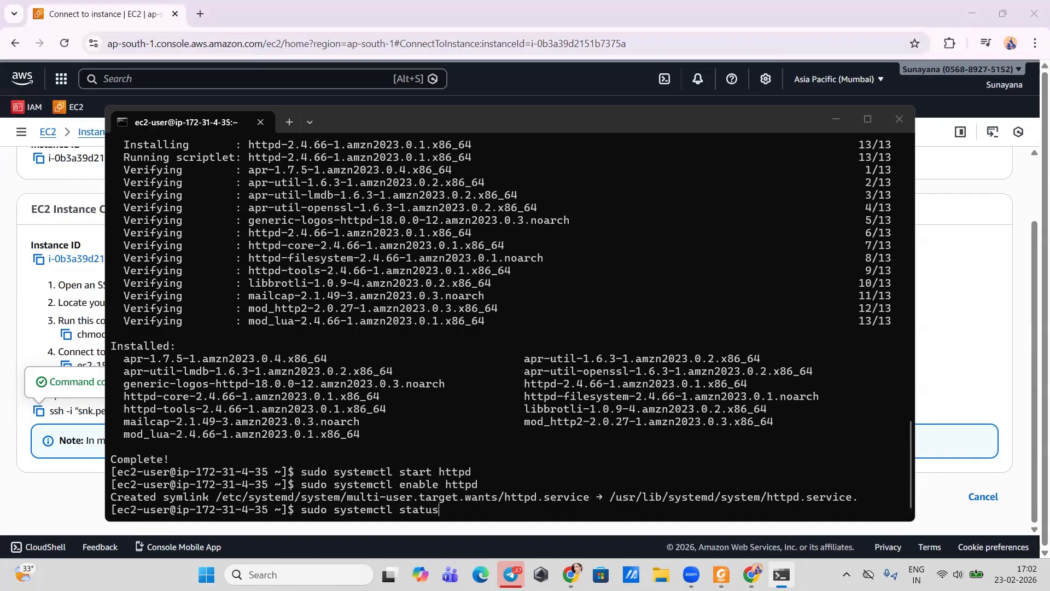
pyautogui.write(' httpd')
pyautogui.press('Return')
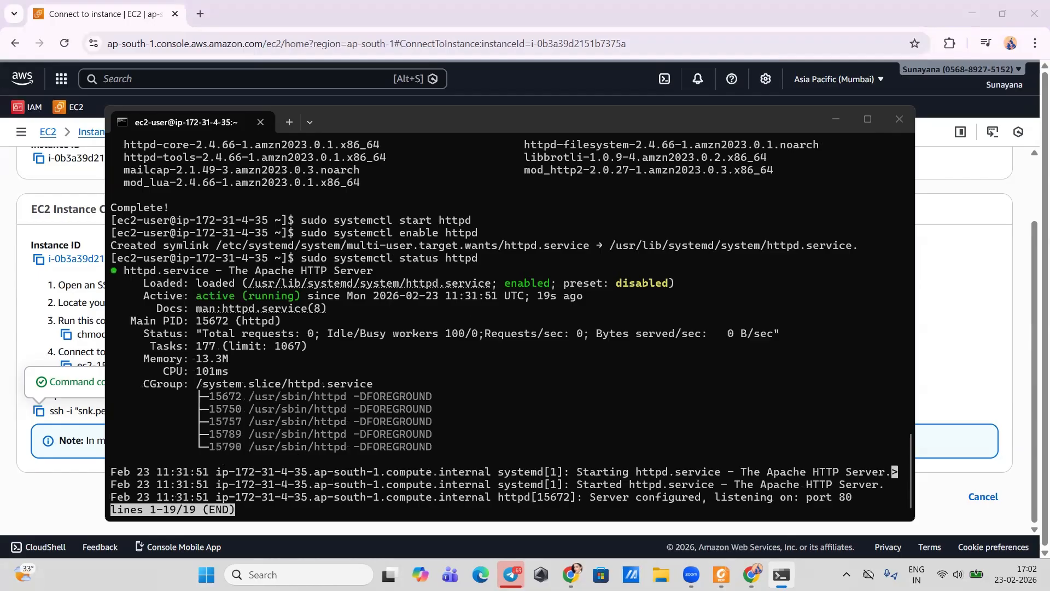
pyautogui.press('q')
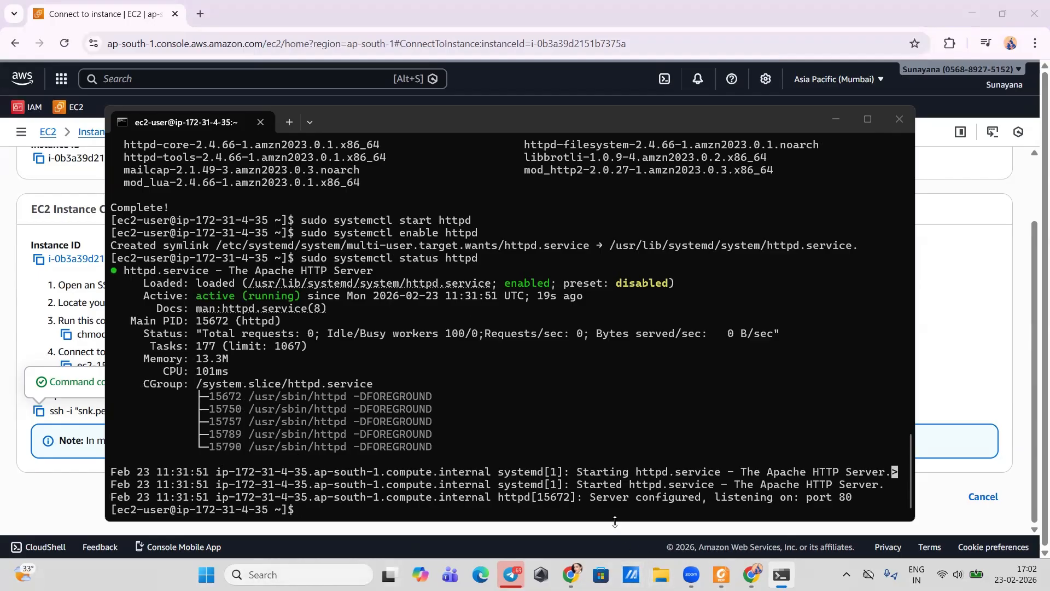
# - Write "Hello from server 1" to /var/www/html/index.html using echo piped into sudo tee
pyautogui.write('echo "Hello fri')
pyautogui.press('BackSpace')
pyautogui.write('om server')
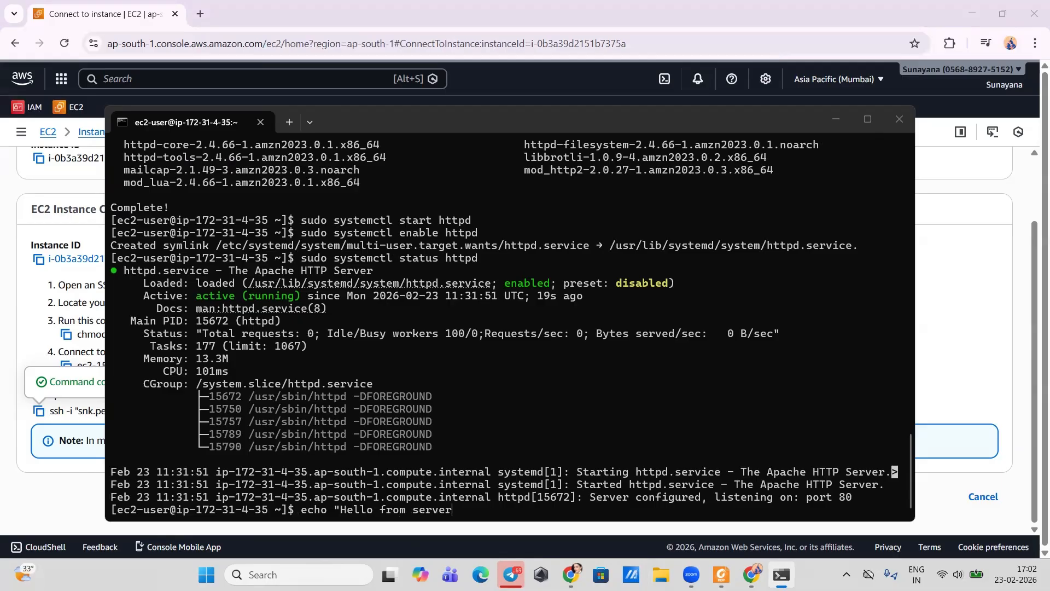
pyautogui.write(' 1" | sudo tee /var/www/h')
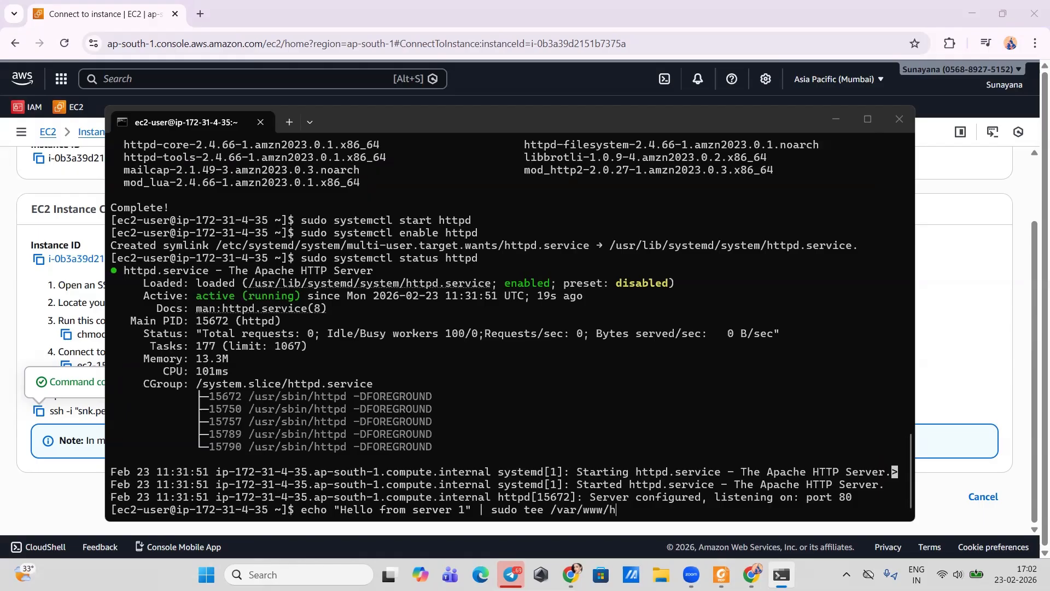
pyautogui.write('tml/index.html')
pyautogui.press('Return')
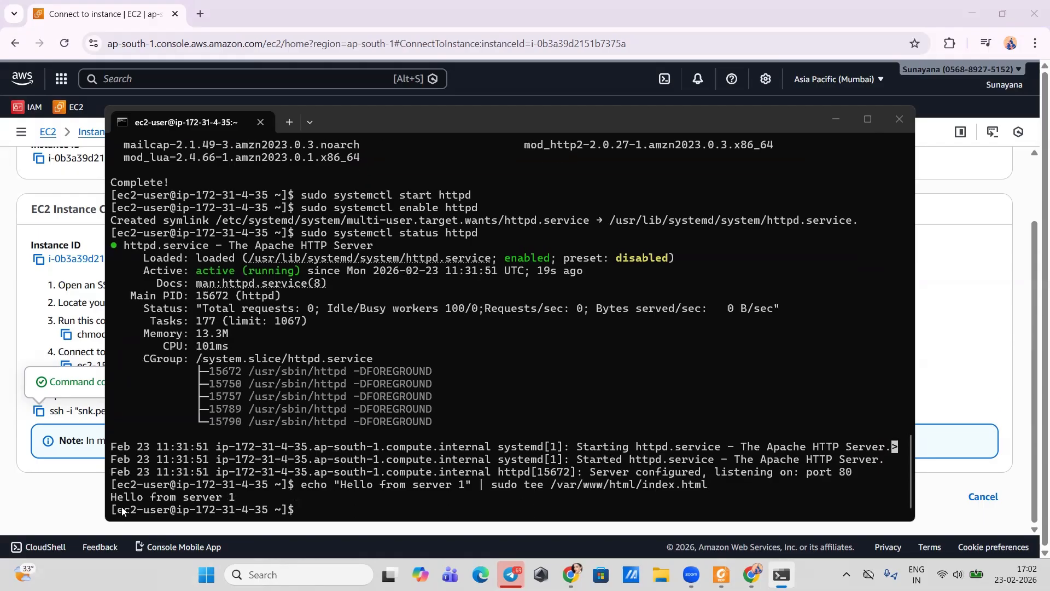
# - Return to the EC2 Instances list in the browser and copy the running server1's public IPv4 address
pyautogui.click(63, 510)
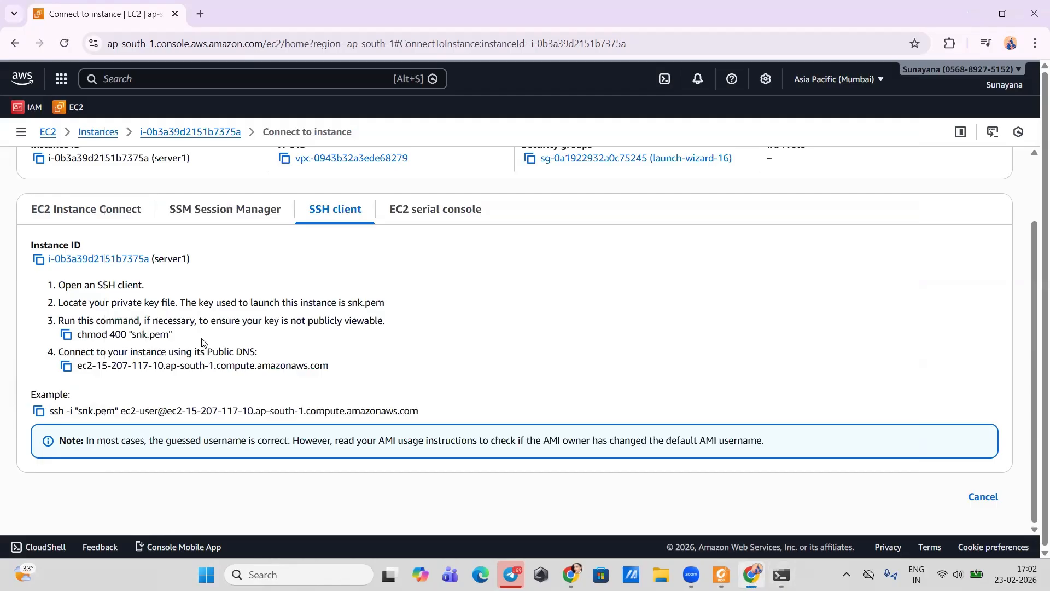
pyautogui.scroll(2, 202, 341)
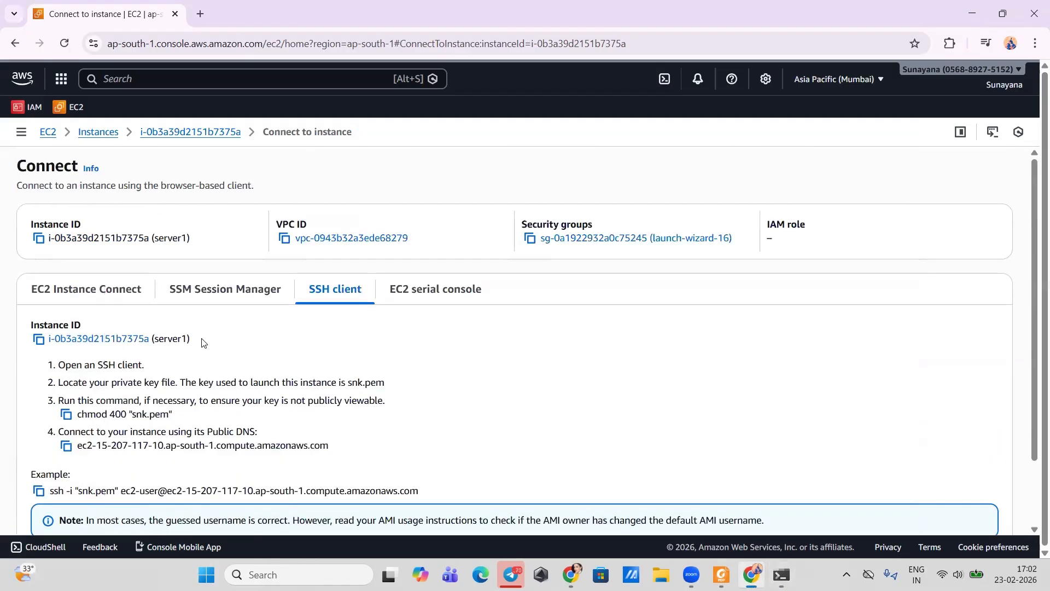
pyautogui.click(109, 135)
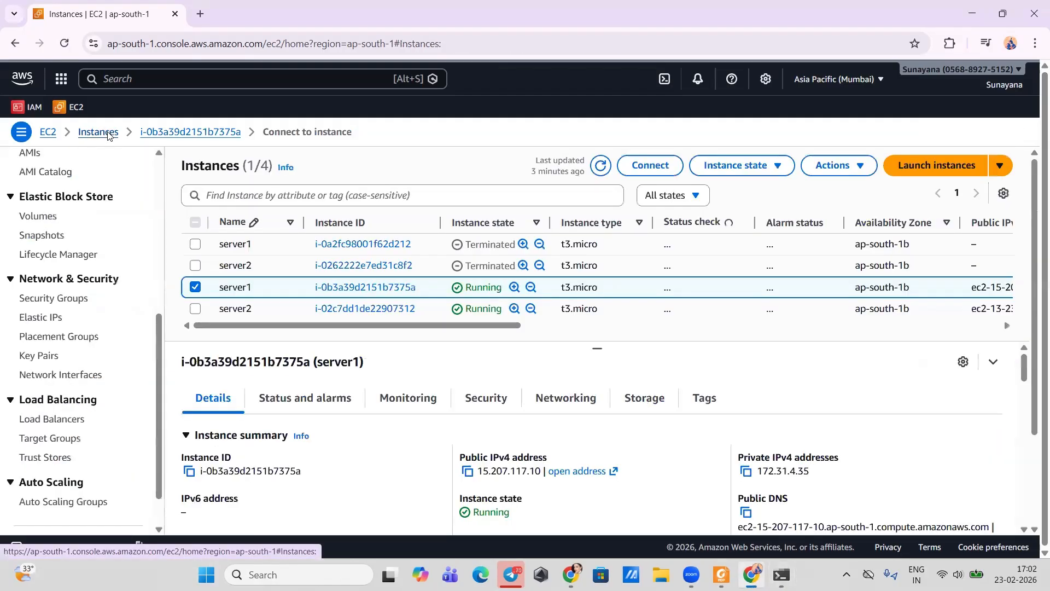
pyautogui.click(468, 472)
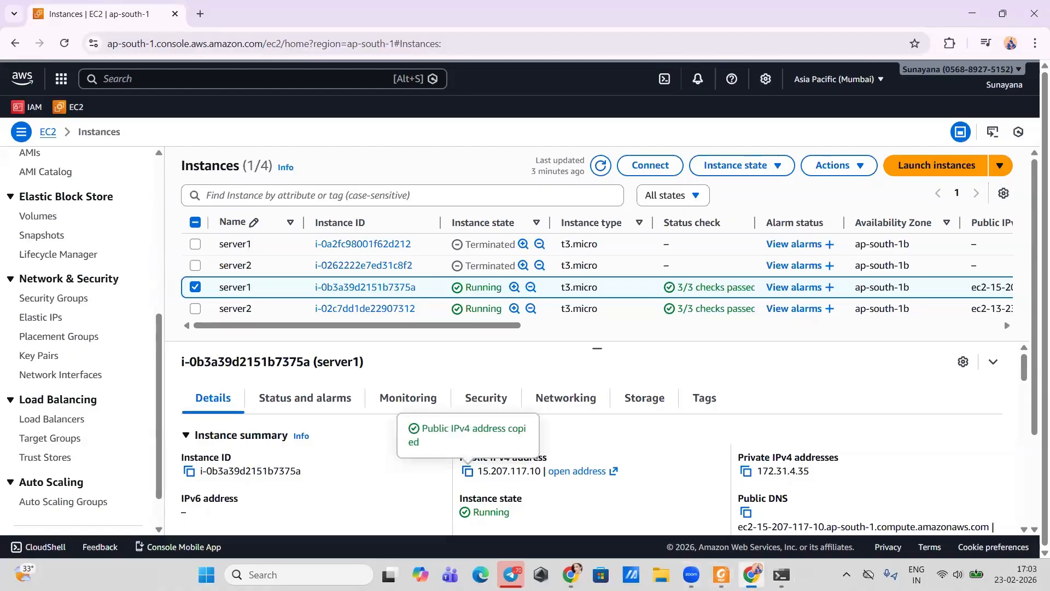
# - View server1's web page at the copied address in a new Incognito window, continuing past the insecure-connection warning, and close the window
pyautogui.rightClick(753, 574)
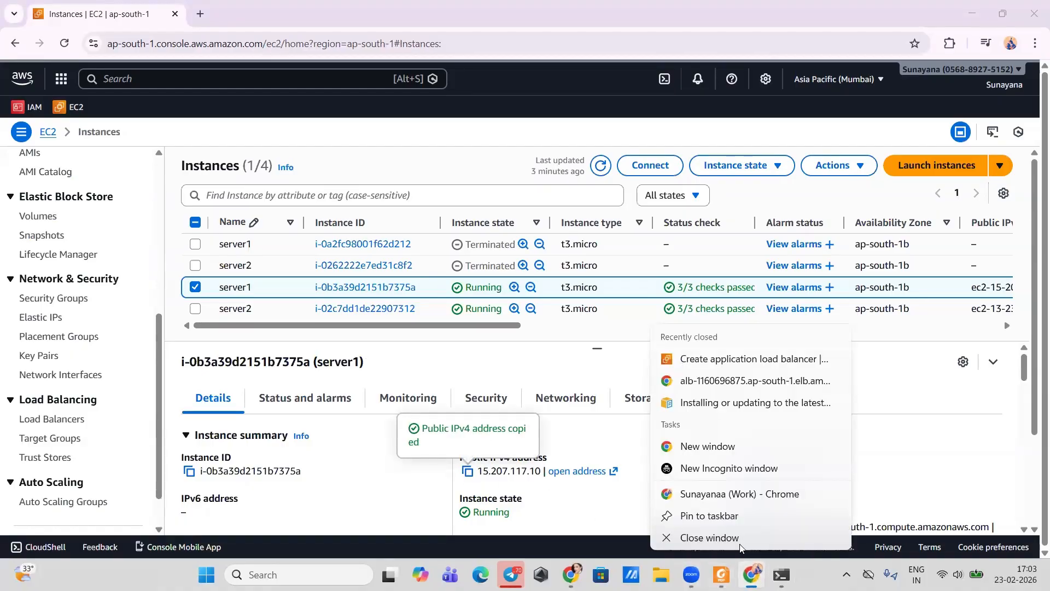
pyautogui.click(718, 468)
pyautogui.hotkey('ctrl', 'v')
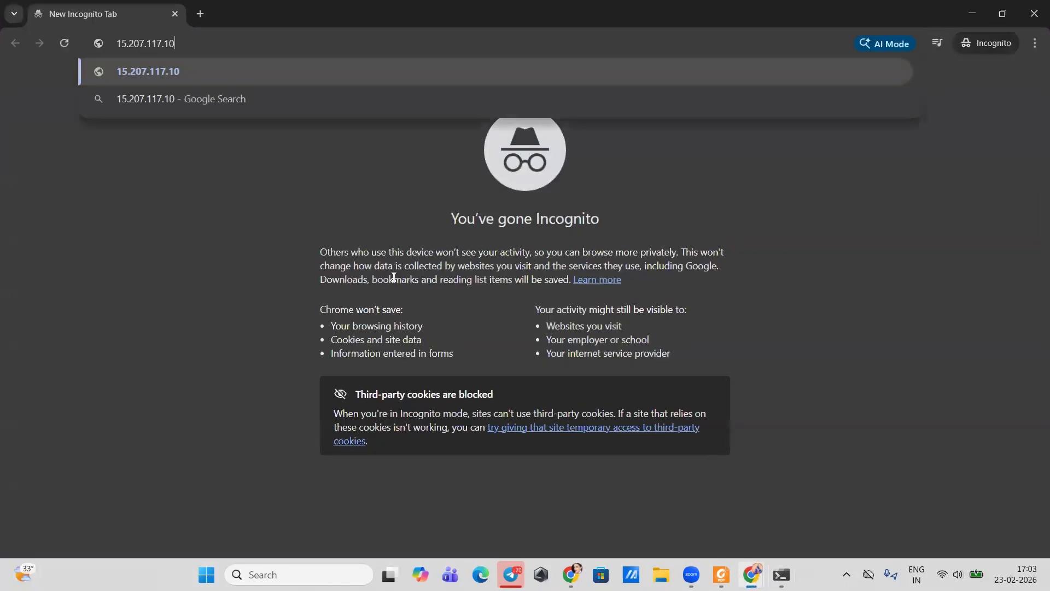
pyautogui.press('Return')
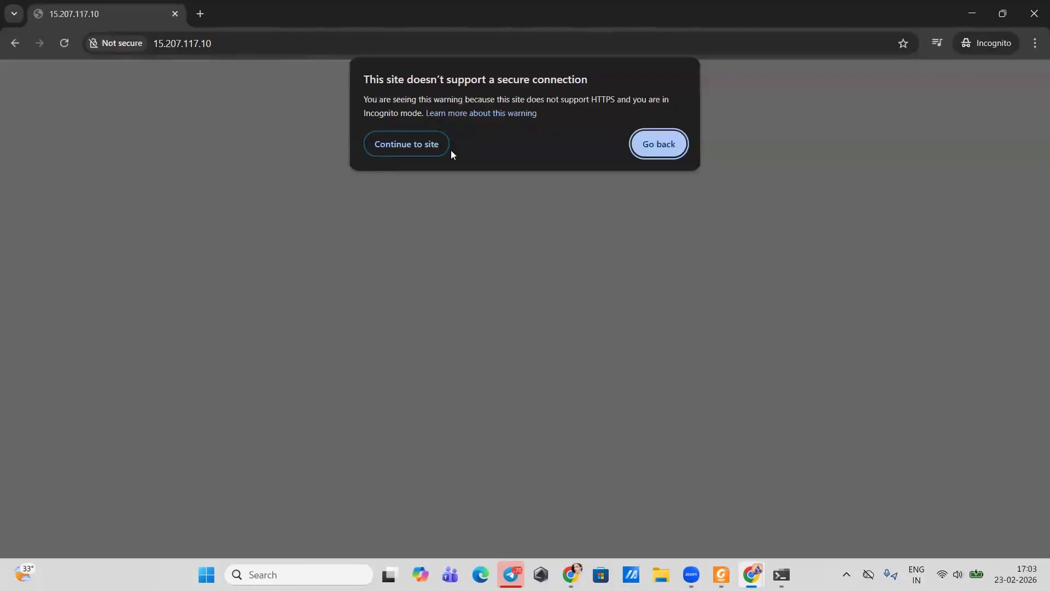
pyautogui.click(438, 148)
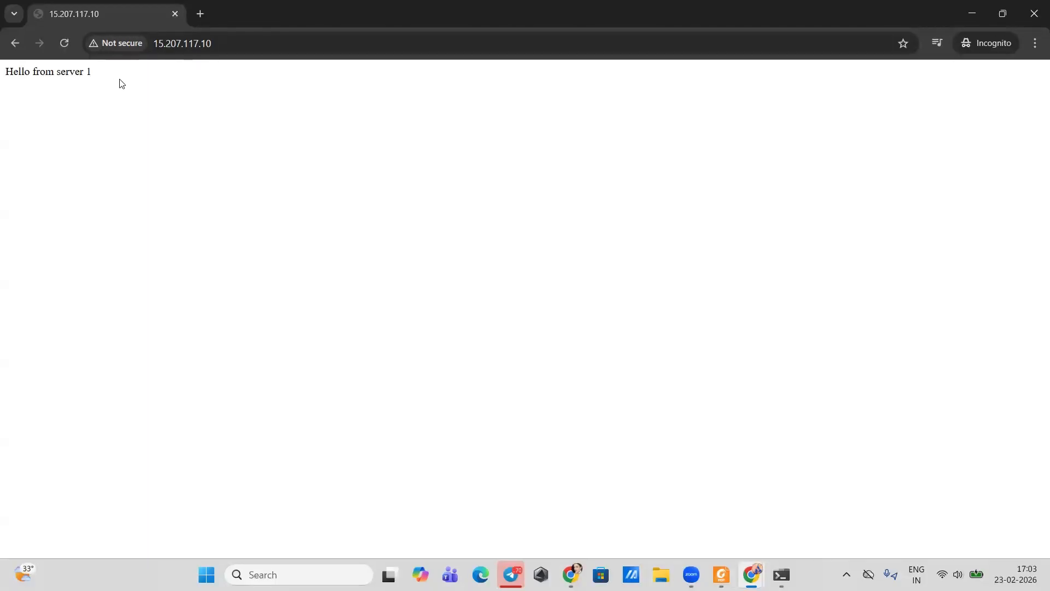
pyautogui.click(176, 14)
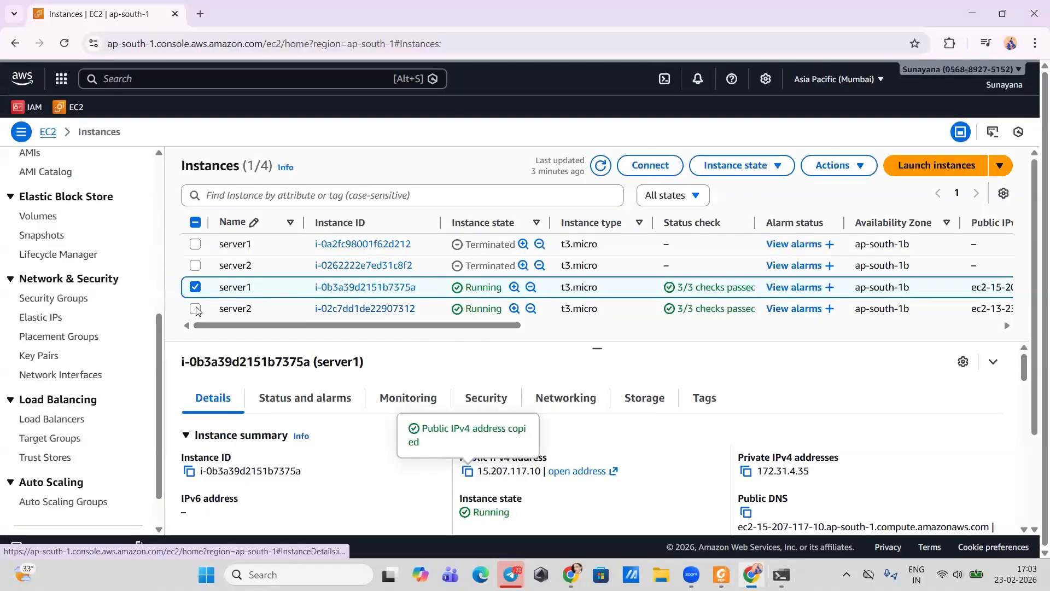
# - Select only the running server2 instance, open its connection page, and copy the example SSH command
pyautogui.click(196, 308)
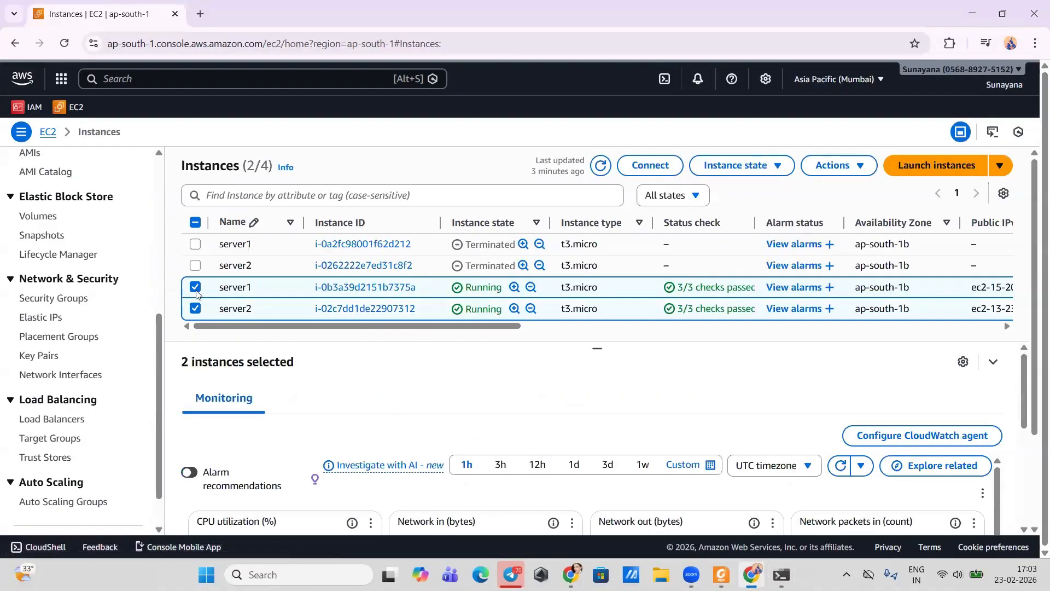
pyautogui.click(195, 287)
pyautogui.click(635, 173)
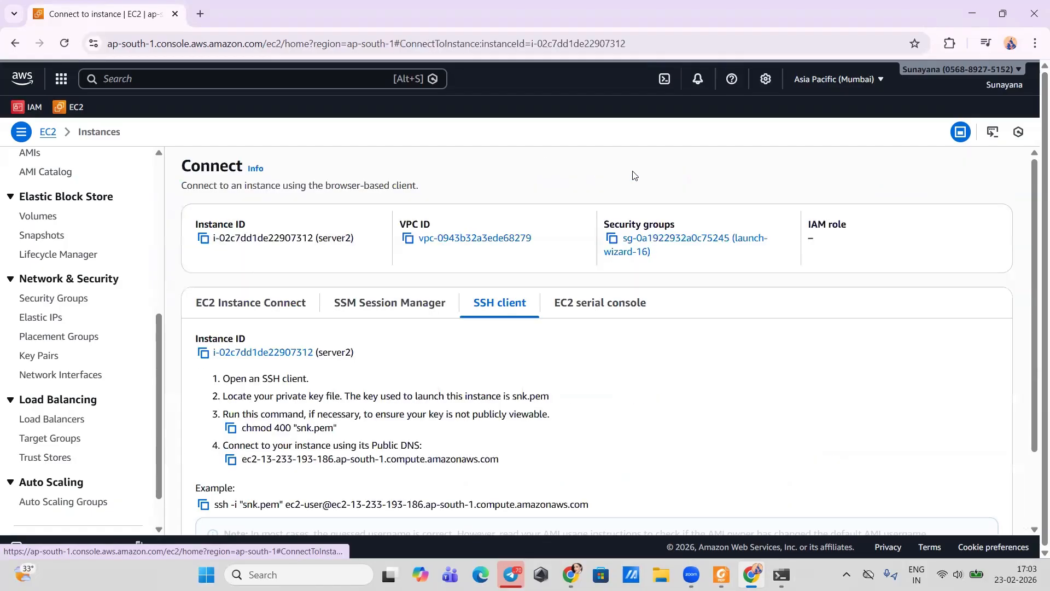
pyautogui.scroll(-2, 285, 342)
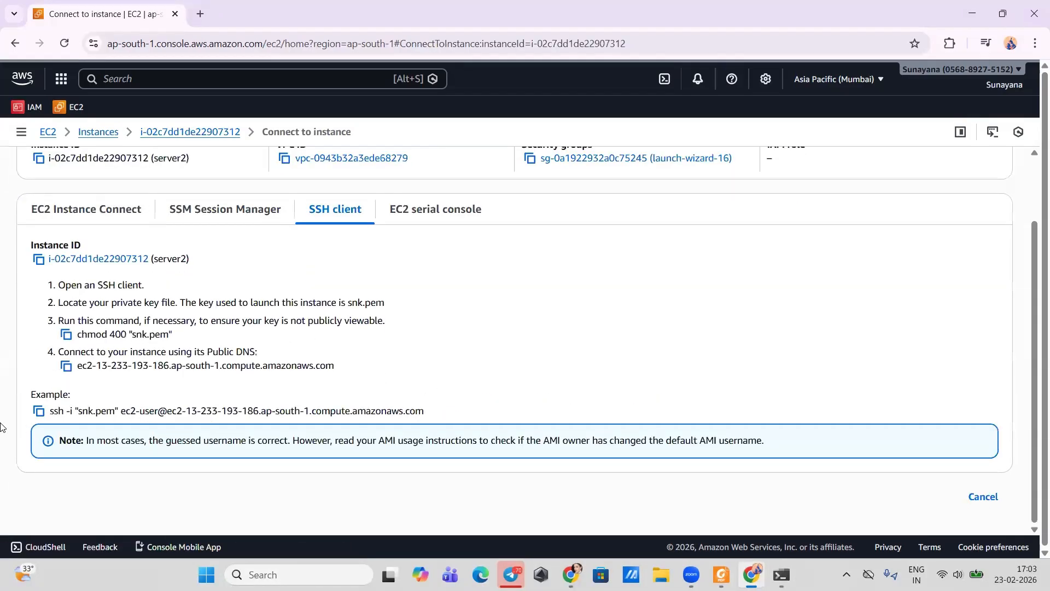
pyautogui.click(38, 411)
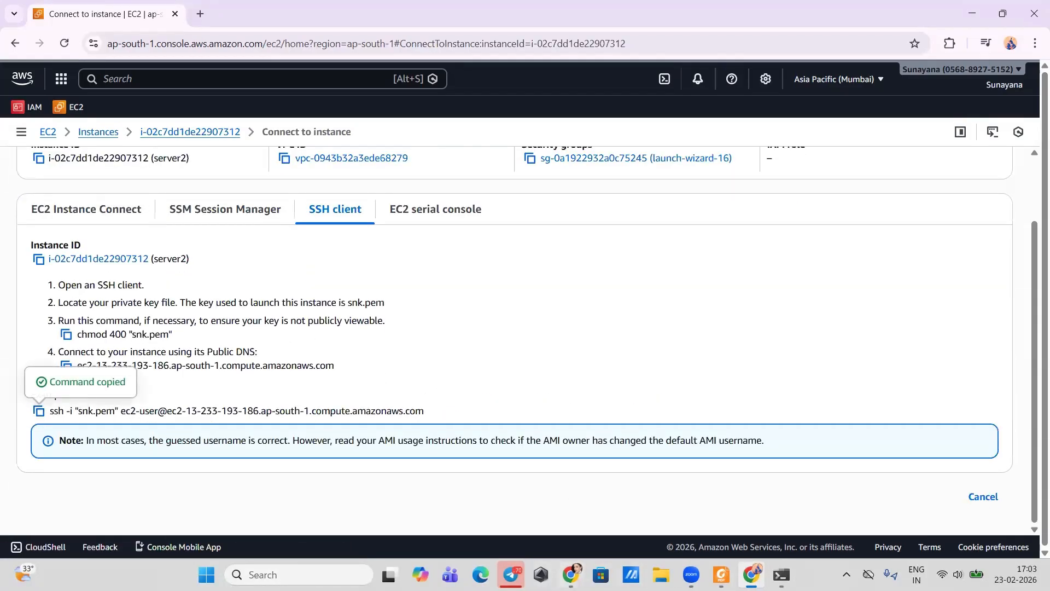
# - Switch to a new Command Prompt window and change to the downloads directory for the server2 connection
pyautogui.click(252, 575)
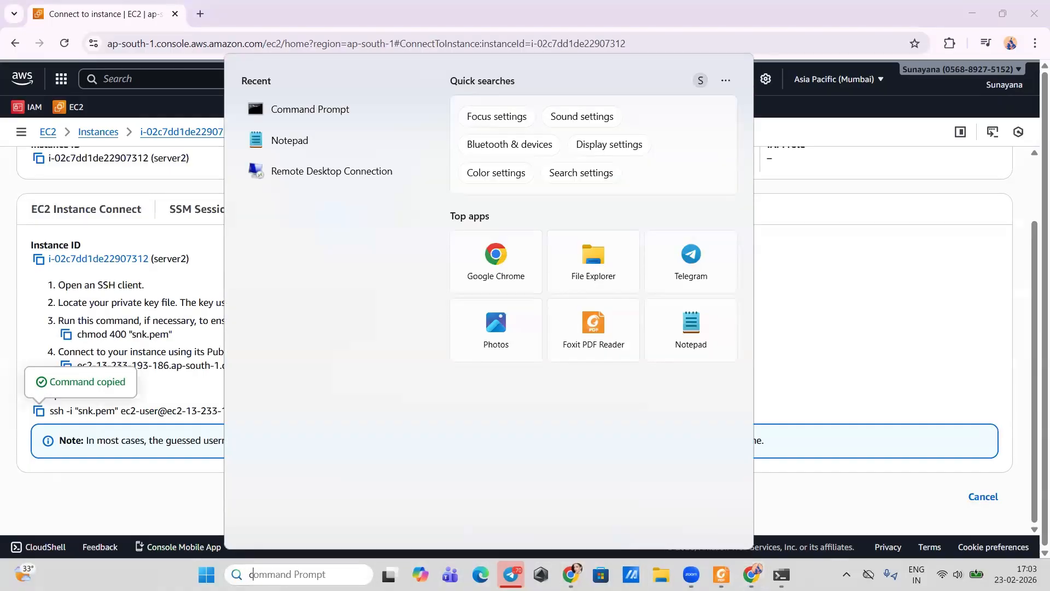
pyautogui.write('cmd')
pyautogui.press('Return')
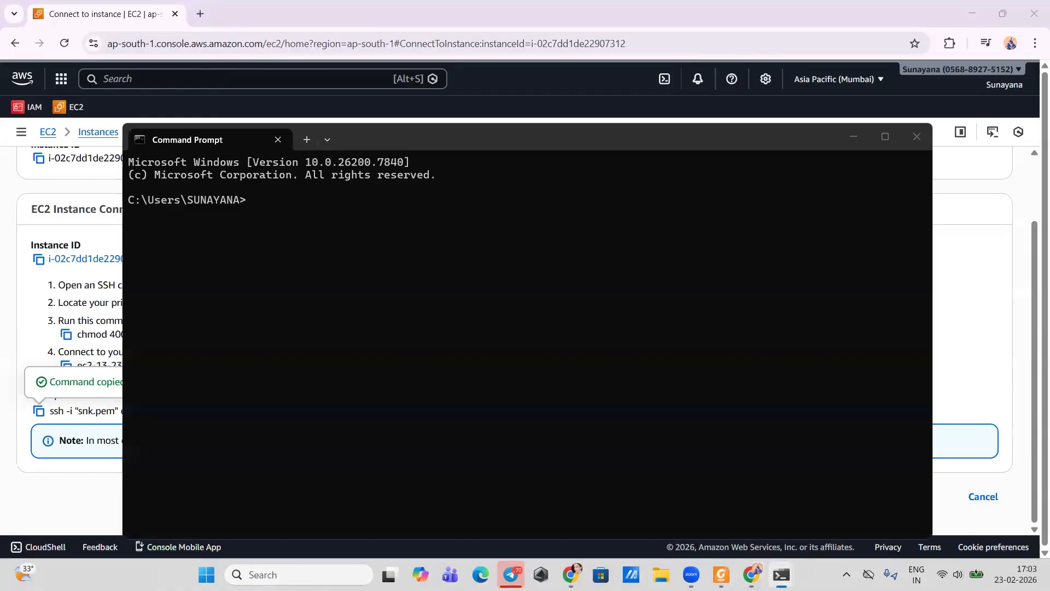
pyautogui.write('cd downloads')
pyautogui.press('Return')
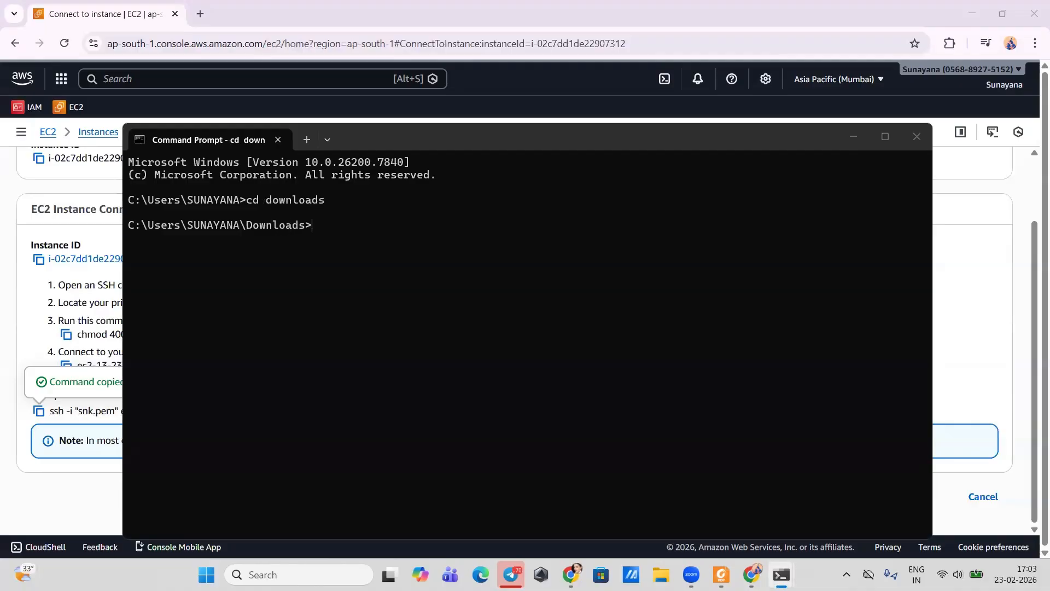
# - Run the copied SSH command with snk.pem to connect to server2 as ec2-user, answering yes to the host authenticity question
pyautogui.hotkey('ctrl', 'v')
pyautogui.press('Return')
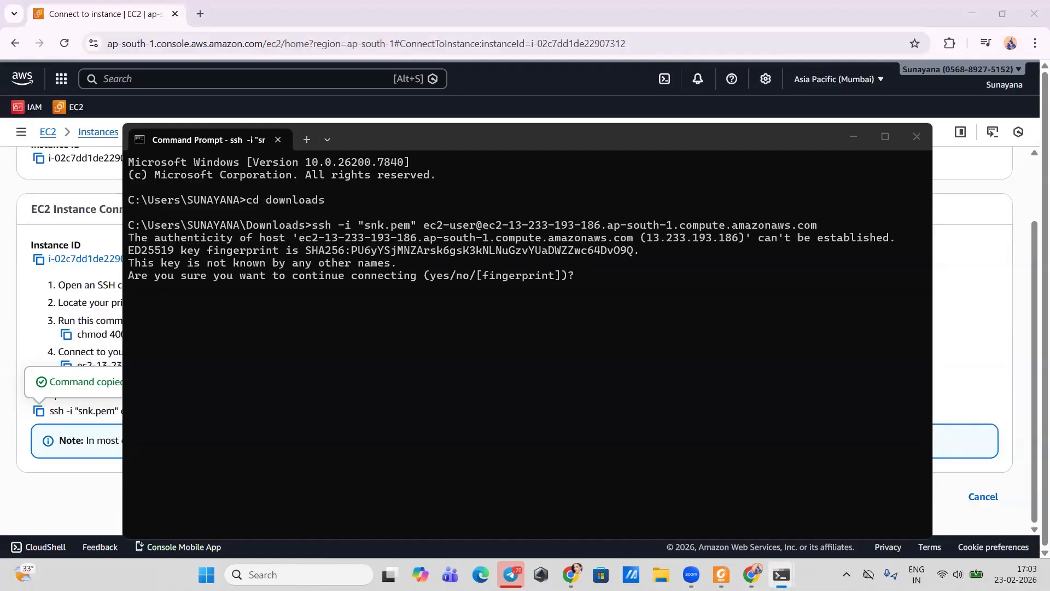
pyautogui.write('yes')
pyautogui.press('Return')
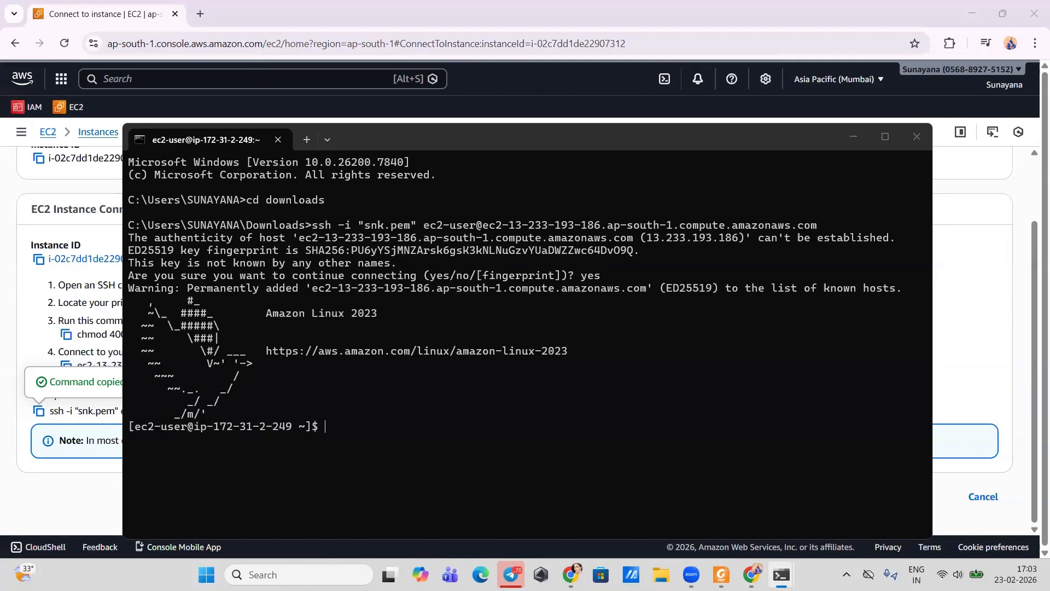
# - Update server2's packages with sudo yum update -y and install Apache with sudo yum install httpd -y
pyautogui.write('sudo yum update -y')
pyautogui.press('Return')
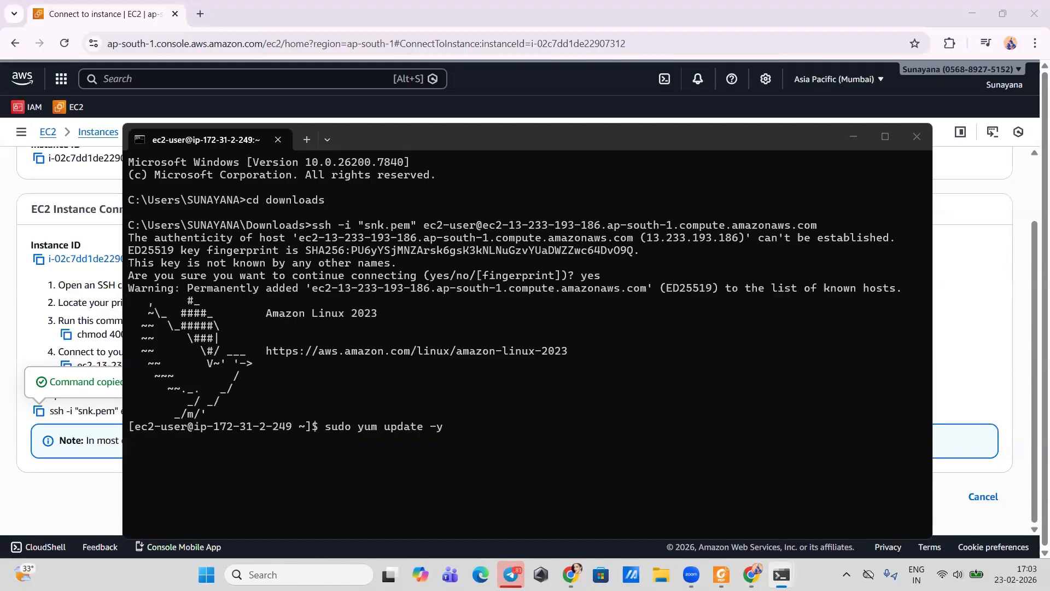
pyautogui.press('Return')
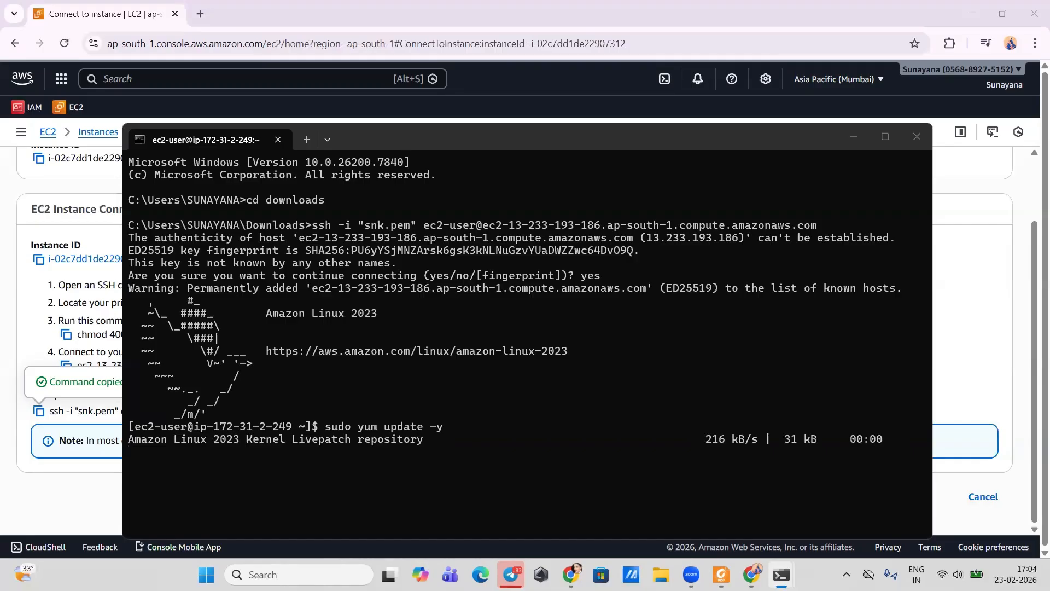
pyautogui.write('sud')
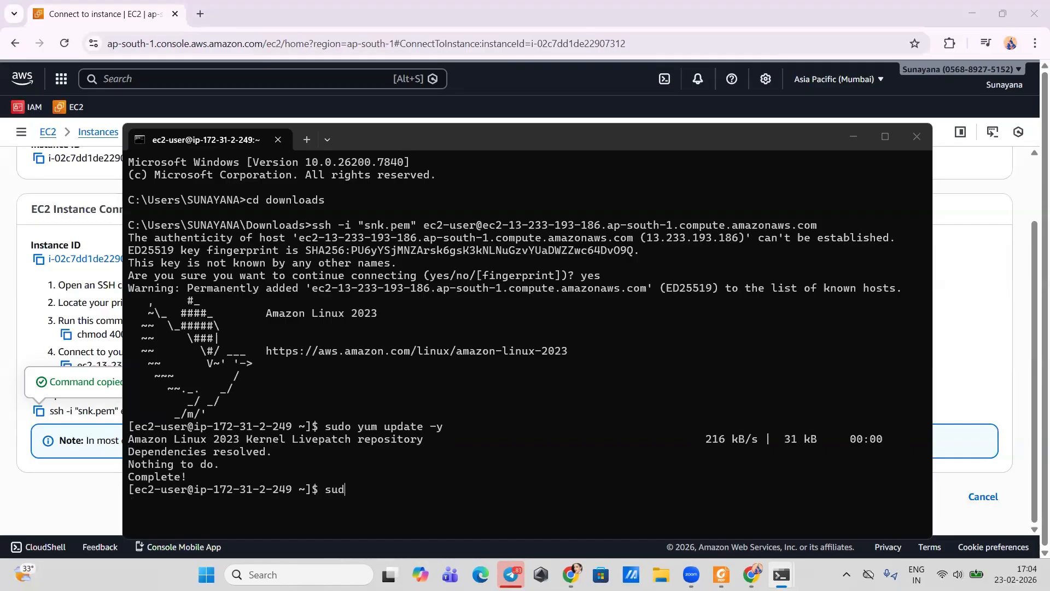
pyautogui.write('o yum install httpd -y')
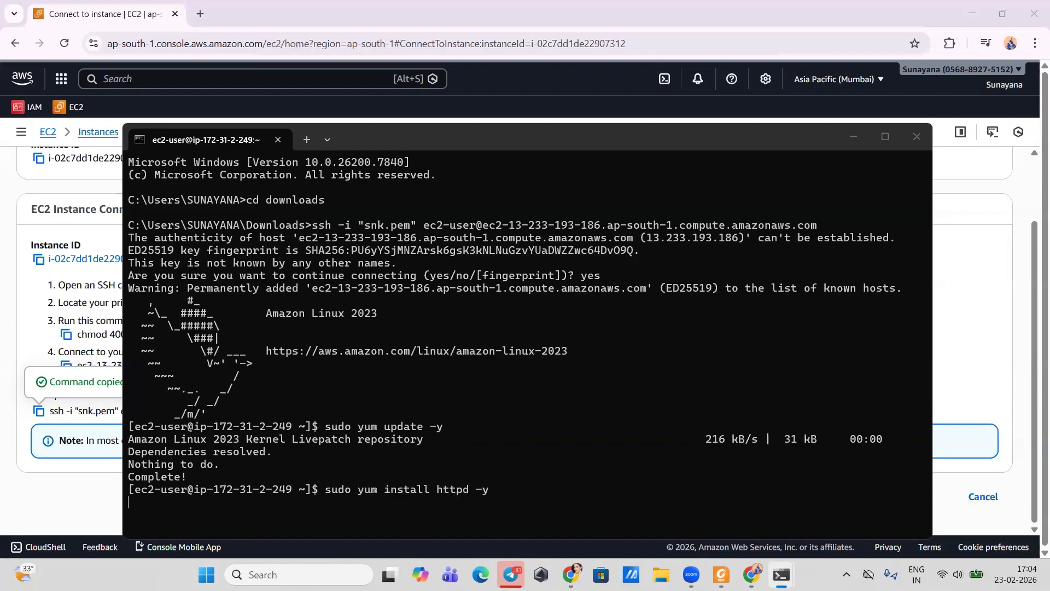
pyautogui.press('Return')
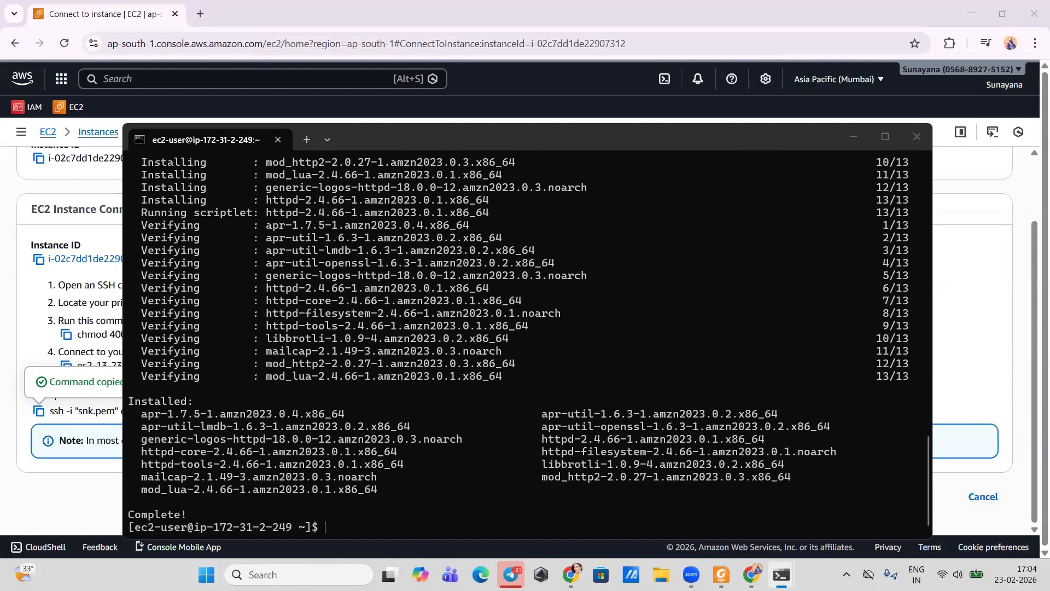
# - Start the Apache service on server2 with sudo systemctl start httpd and enable it at boot with sudo systemctl enable httpd
pyautogui.write('sudo systemctl start')
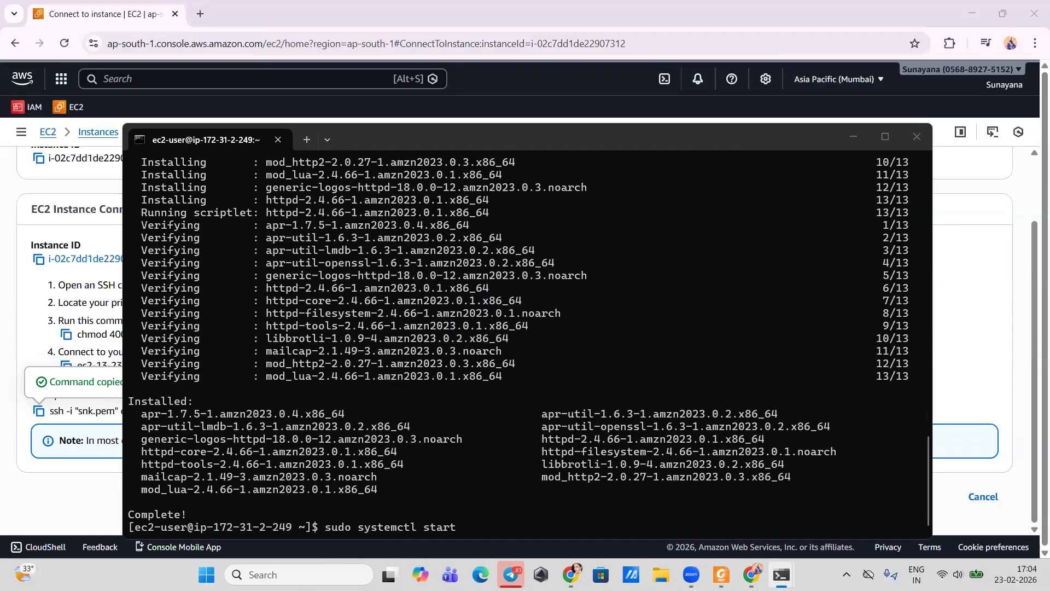
pyautogui.write(' httpd')
pyautogui.press('Return')
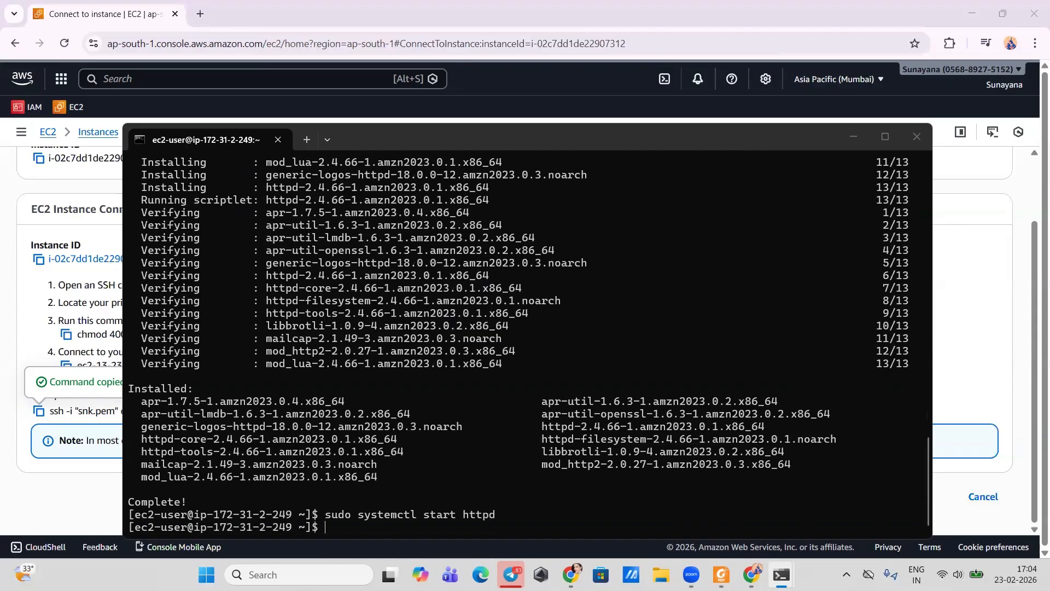
pyautogui.write('sudo systemctl enable httpd')
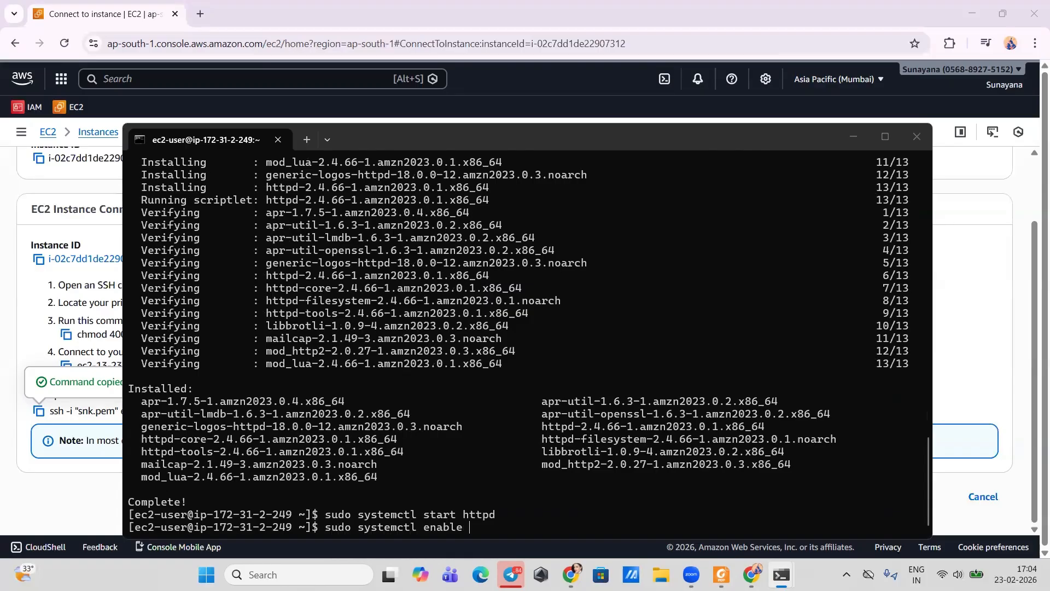
pyautogui.press('Return')
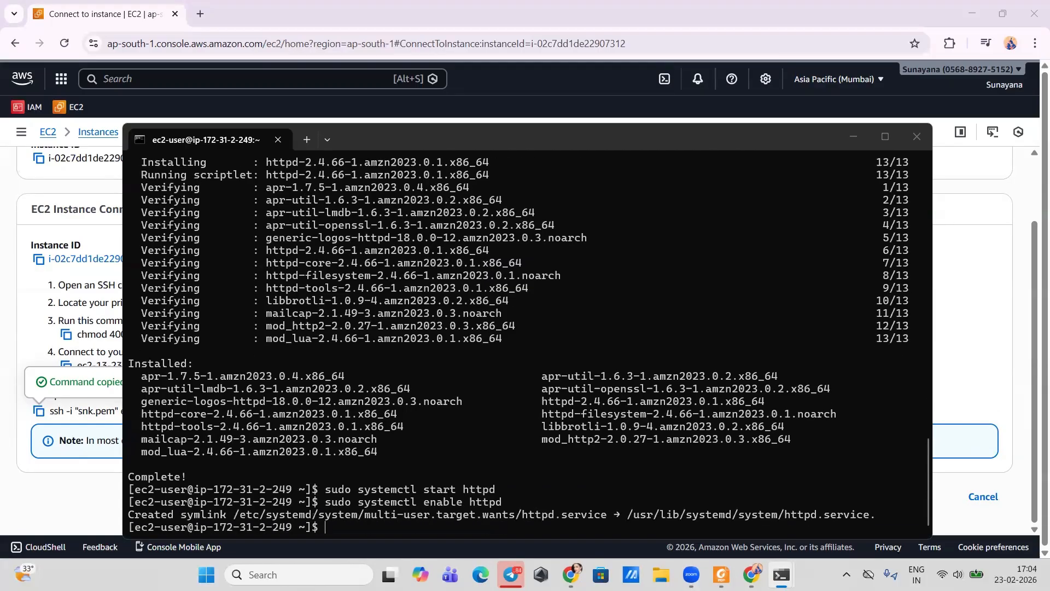
# - Check the Apache service on server2 with sudo systemctl status httpd, and return to the shell prompt
pyautogui.write('sudo systemctl status')
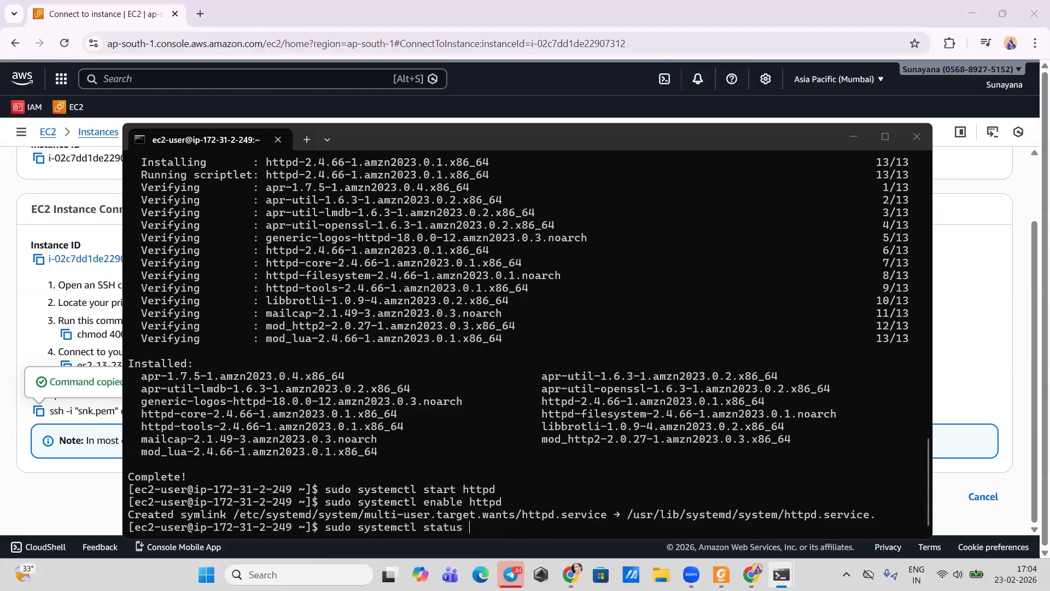
pyautogui.write(' httpd')
pyautogui.press('Return')
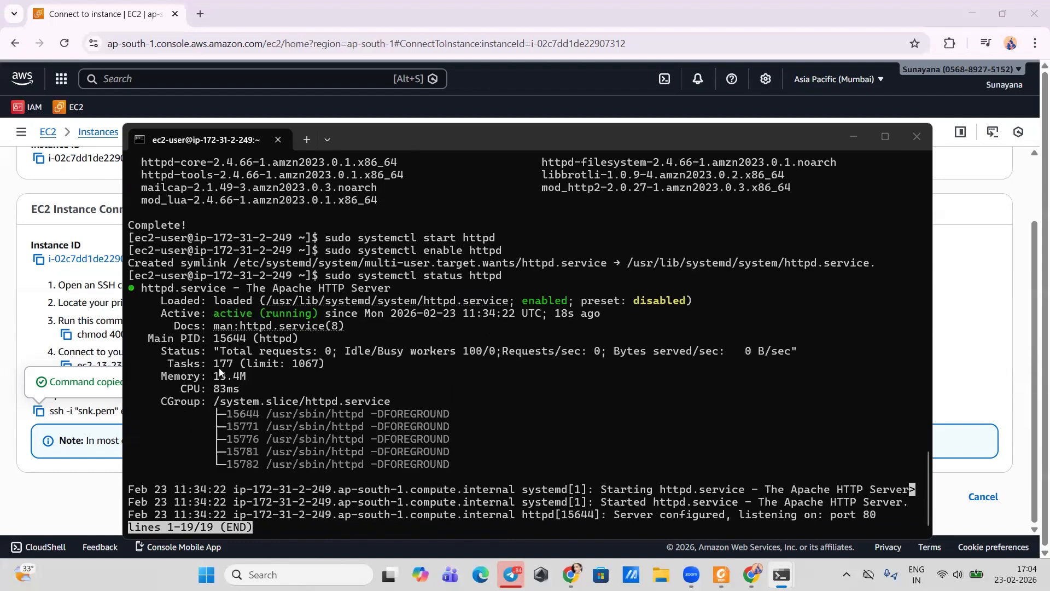
pyautogui.press('q')
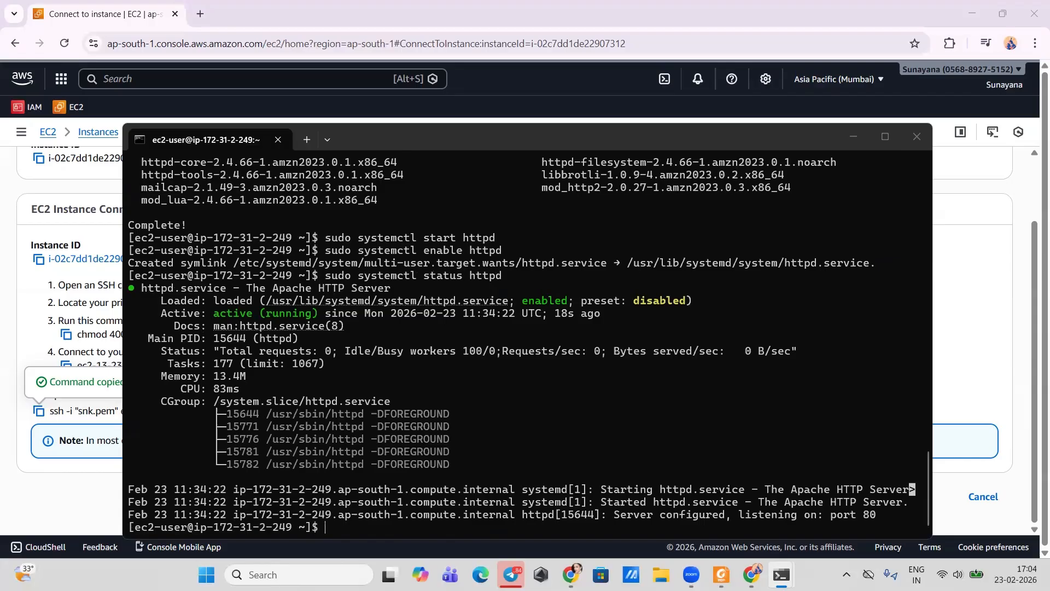
# - Write the test page on server2 with echo "Hello from server 2" | sudo tee /var/www/html/index.html
pyautogui.write('echo "Hello from server 2')
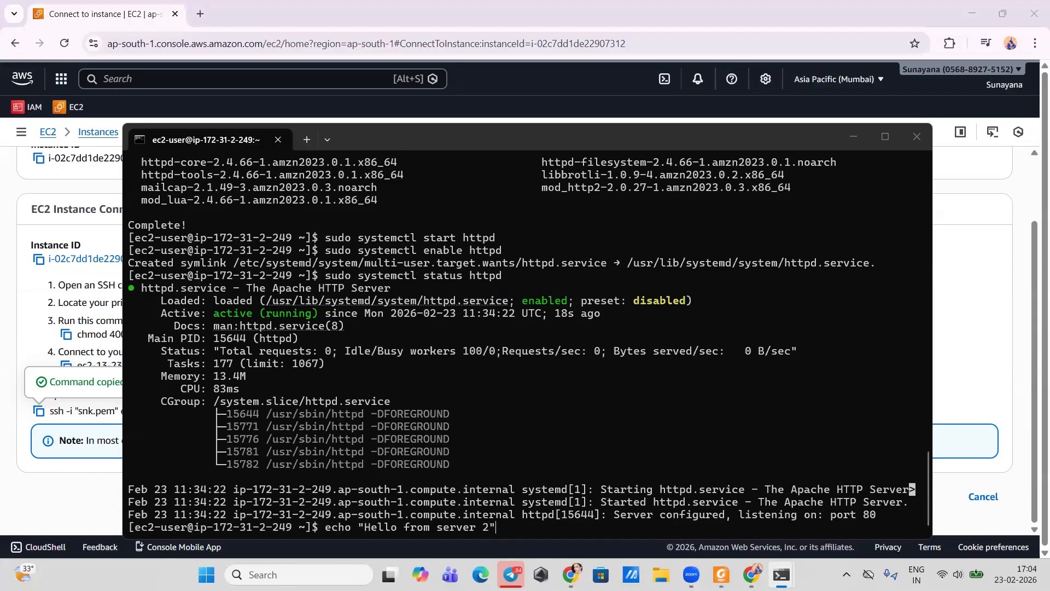
pyautogui.write('" | sudo tee /var/www/html')
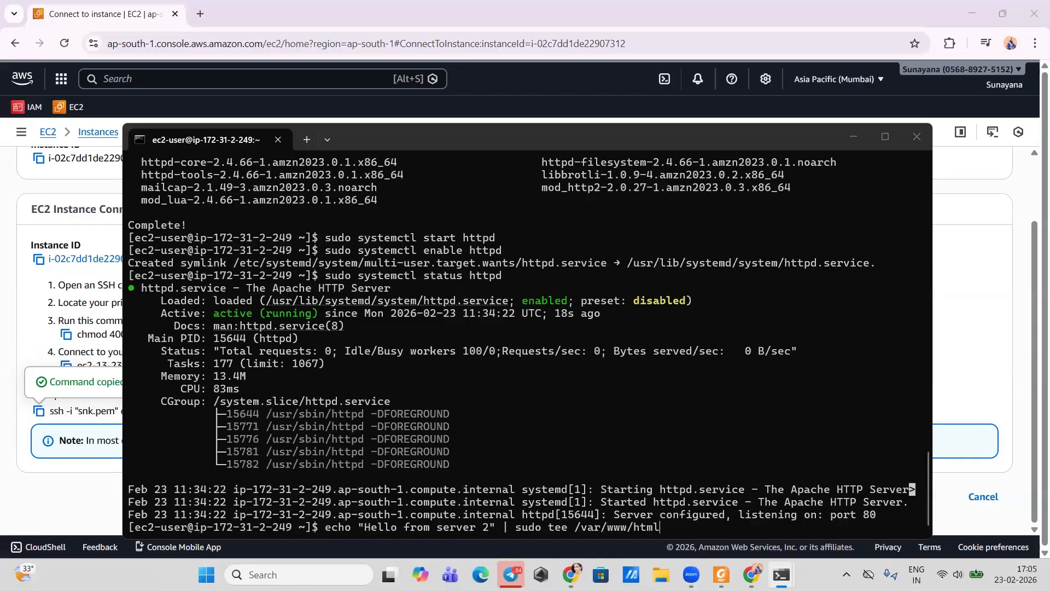
pyautogui.write('/index/')
pyautogui.write('html')
pyautogui.press('BackSpace')
pyautogui.press('BackSpace')
pyautogui.press('BackSpace')
pyautogui.press('BackSpace')
pyautogui.press('BackSpace')
pyautogui.write('.html')
pyautogui.press('Return')
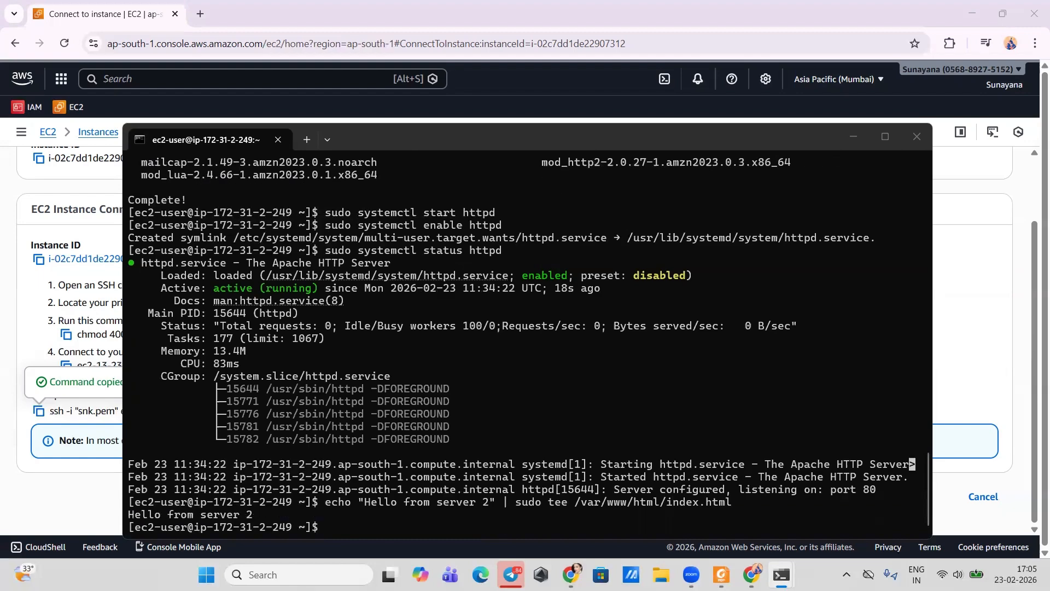
# - Switch to the AWS console in Chrome, return to the instances list, and copy server2's public IPv4 address
pyautogui.click(70, 487)
pyautogui.scroll(2, 264, 354)
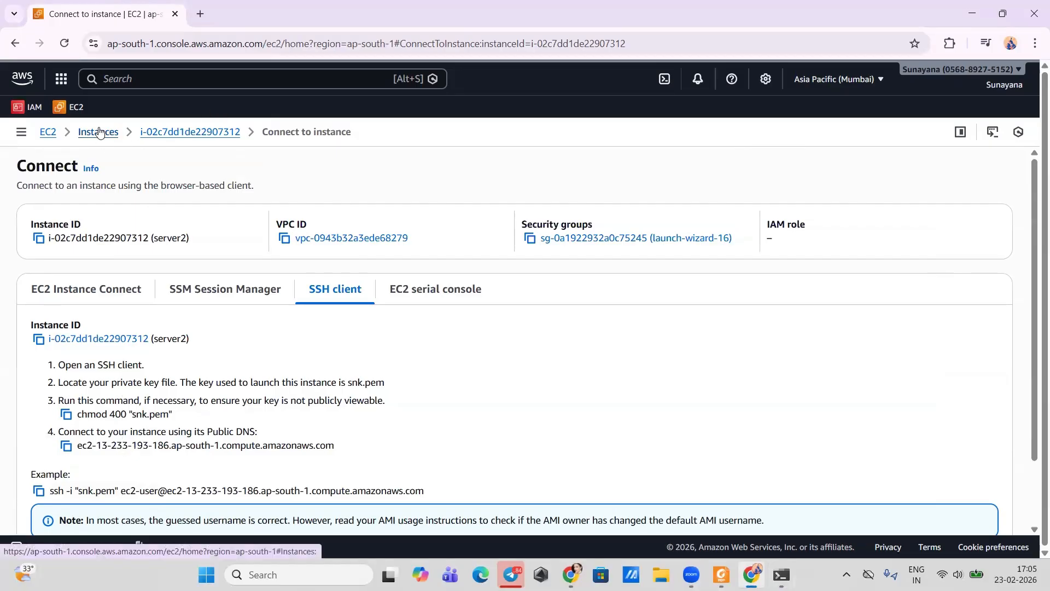
pyautogui.click(98, 133)
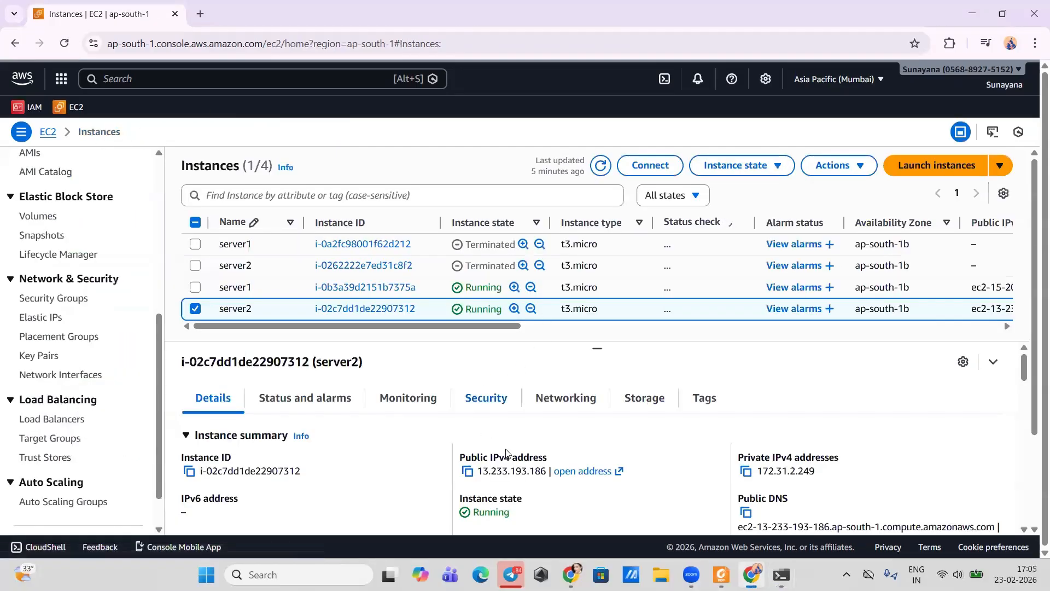
pyautogui.click(467, 471)
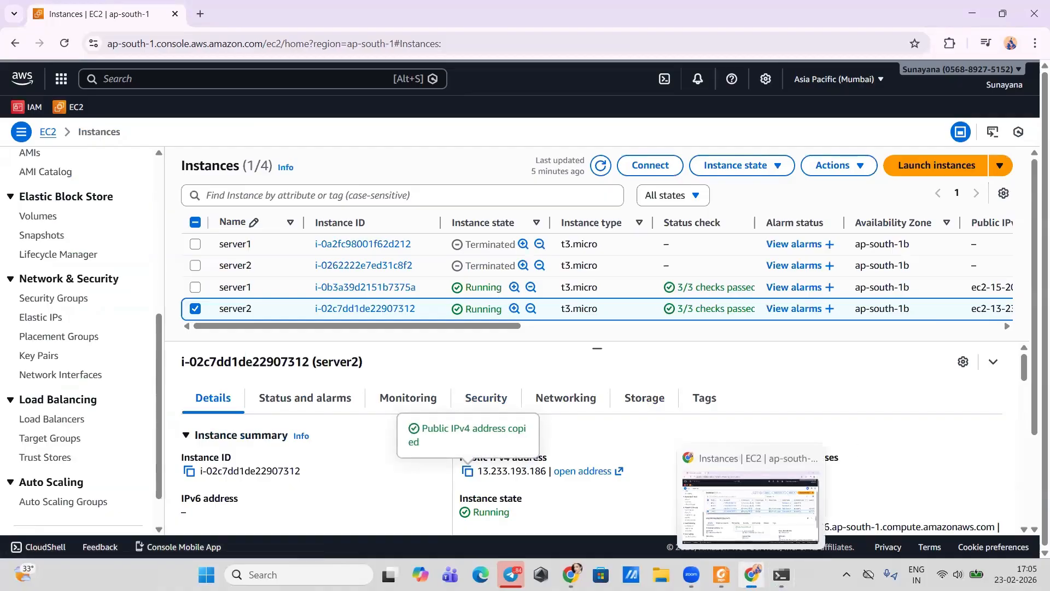
# - View server2's test page in a new incognito window at the copied address, continuing past the security warning, and close the page
pyautogui.rightClick(752, 574)
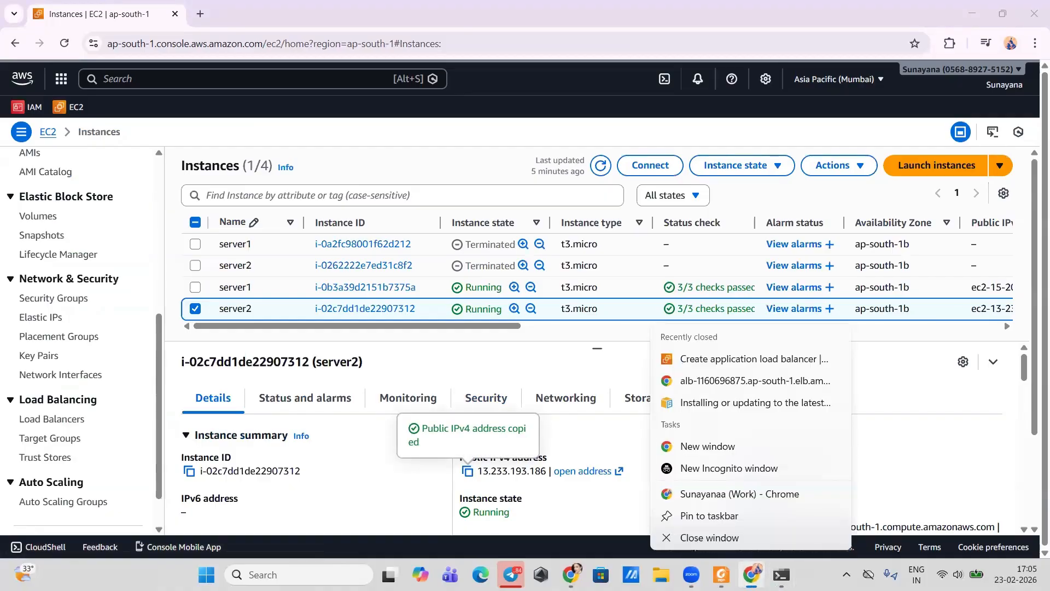
pyautogui.click(707, 469)
pyautogui.hotkey('ctrl', 'v')
pyautogui.press('Return')
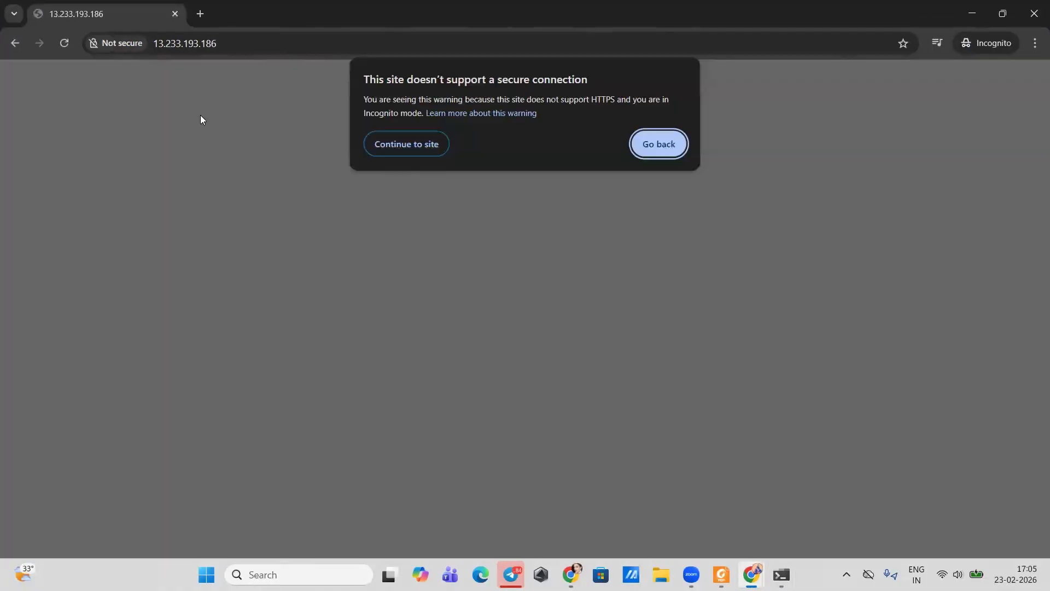
pyautogui.click(398, 142)
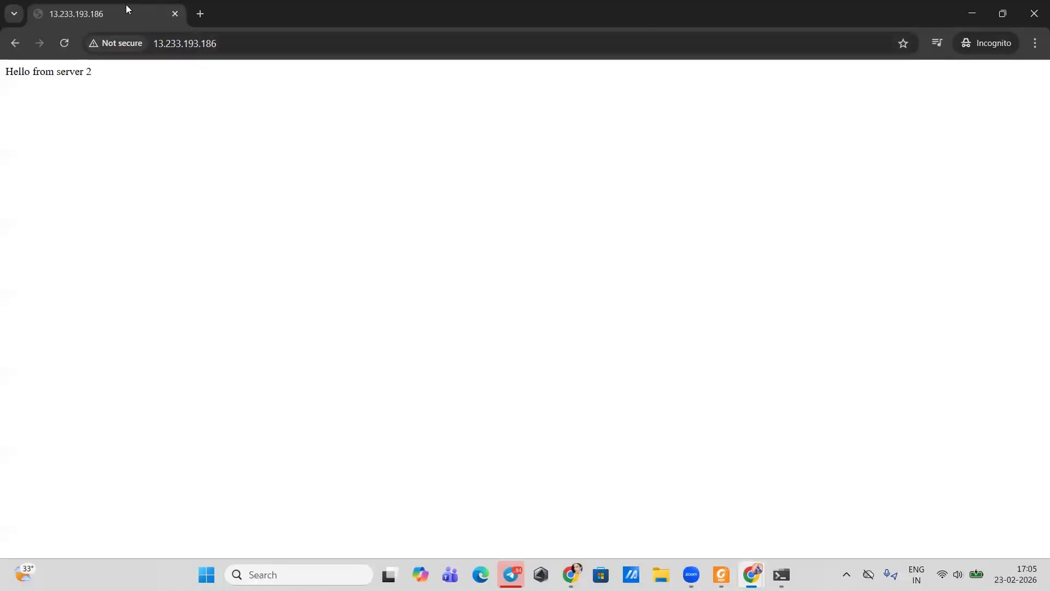
pyautogui.click(175, 14)
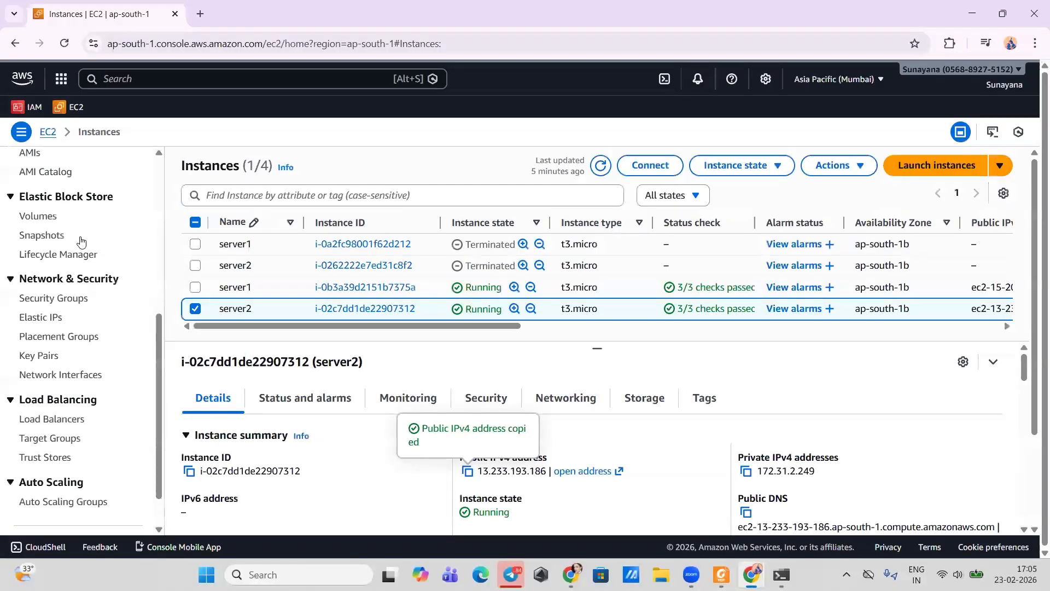
# - Go to the load balancing target groups in EC2 and start creating a new target group
pyautogui.scroll(-1, 67, 341)
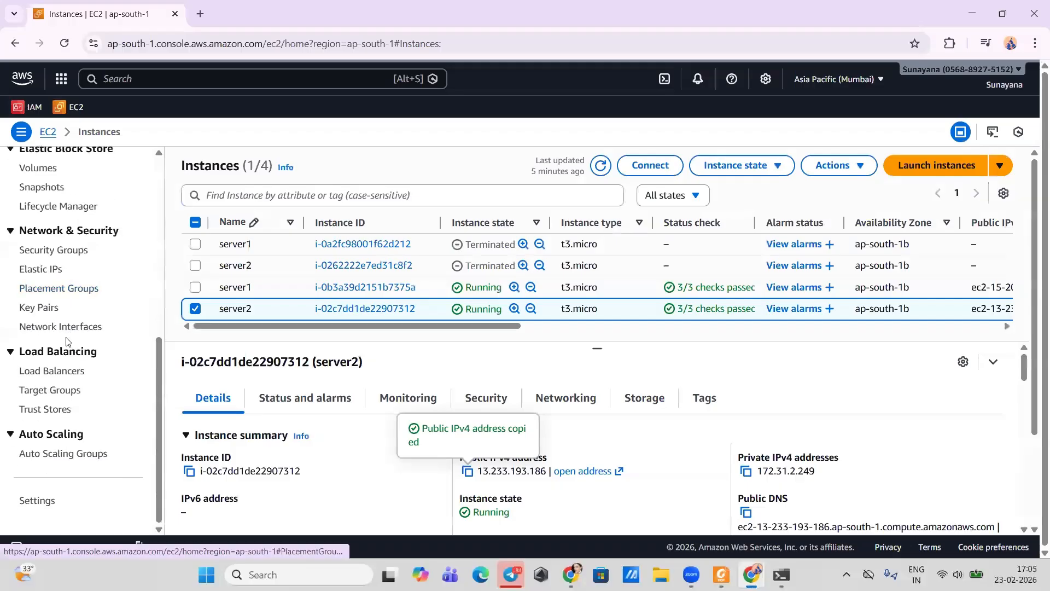
pyautogui.click(30, 353)
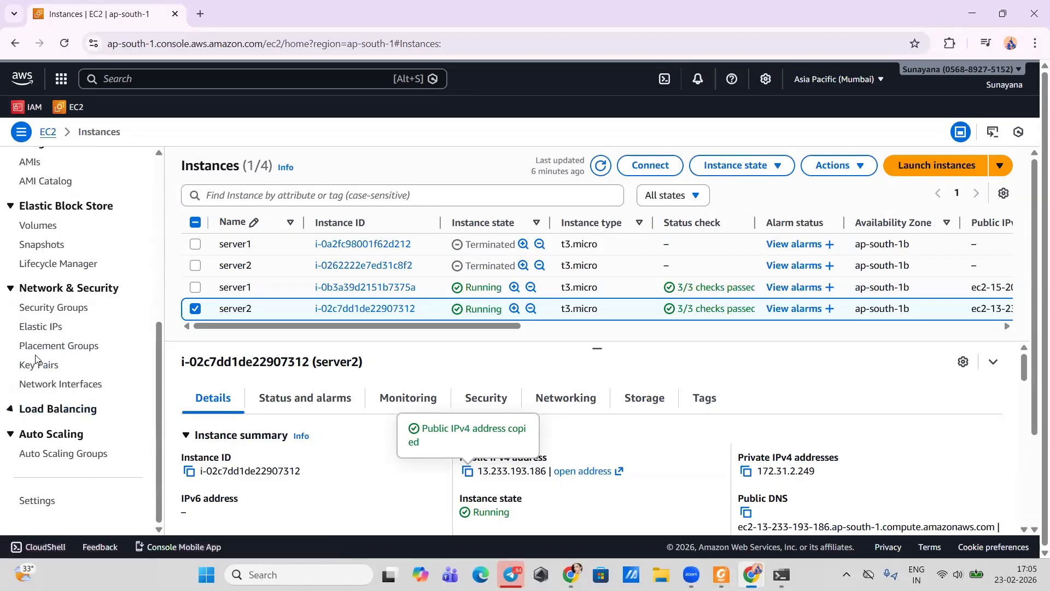
pyautogui.click(25, 409)
pyautogui.scroll(-1, 33, 404)
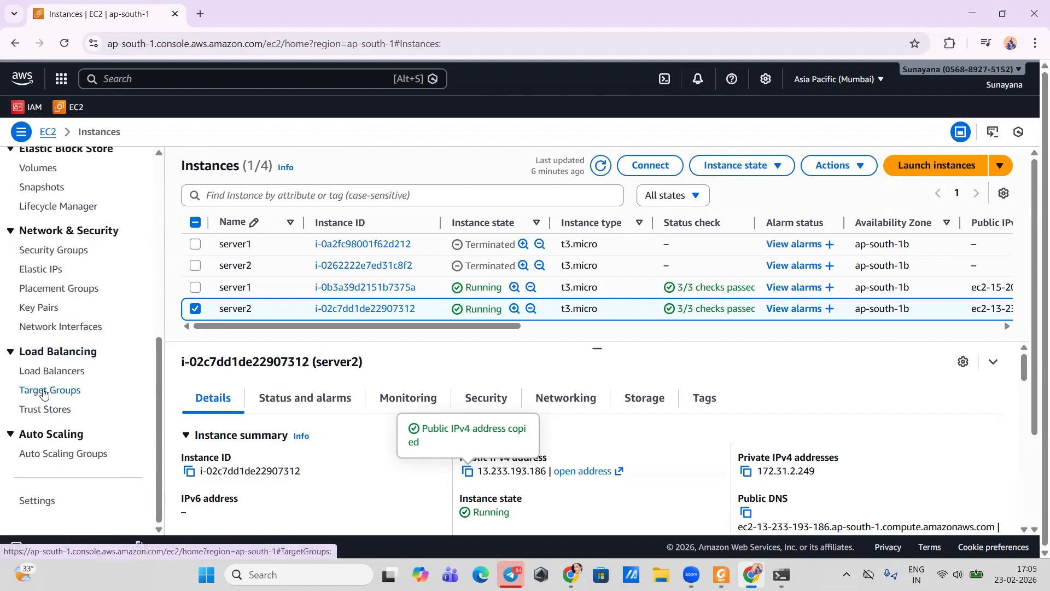
pyautogui.click(44, 391)
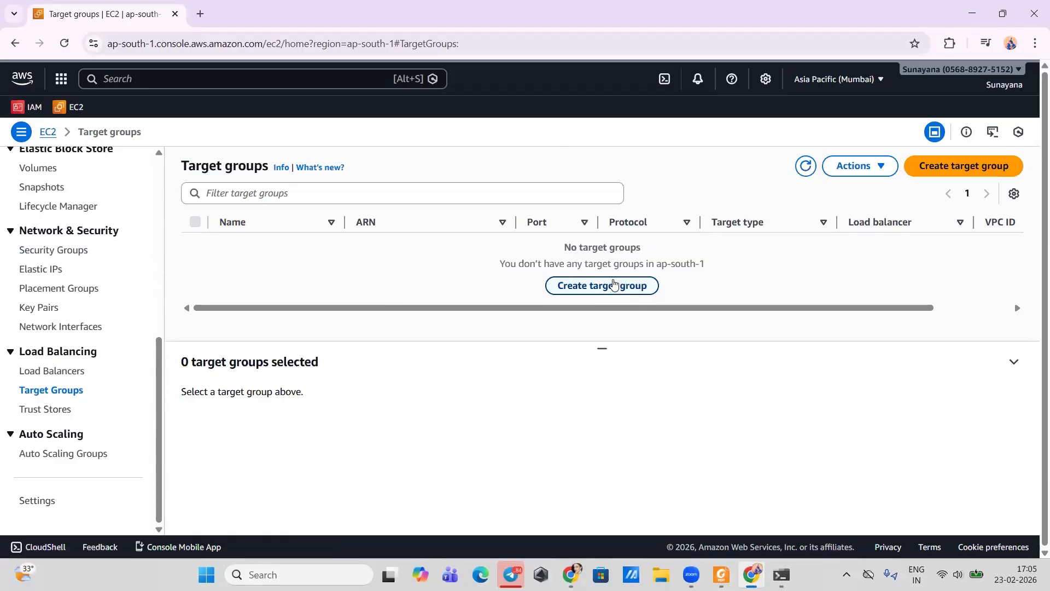
pyautogui.click(615, 284)
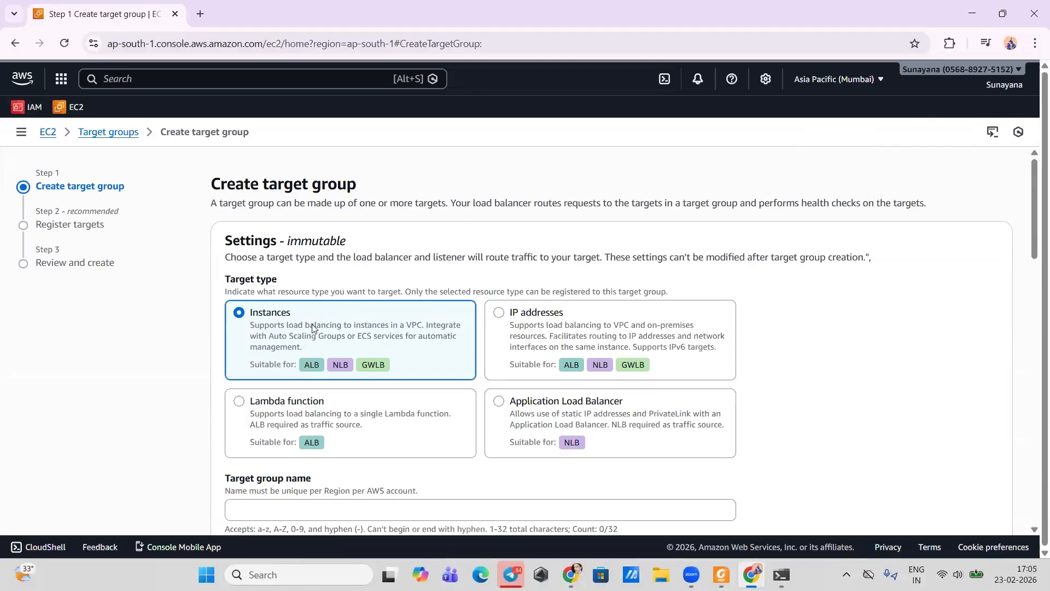
# - Name the target group lb-tg, keep the Instances type with HTTP on port 80 and the default VPC, and continue to target registration
pyautogui.scroll(-2, 313, 332)
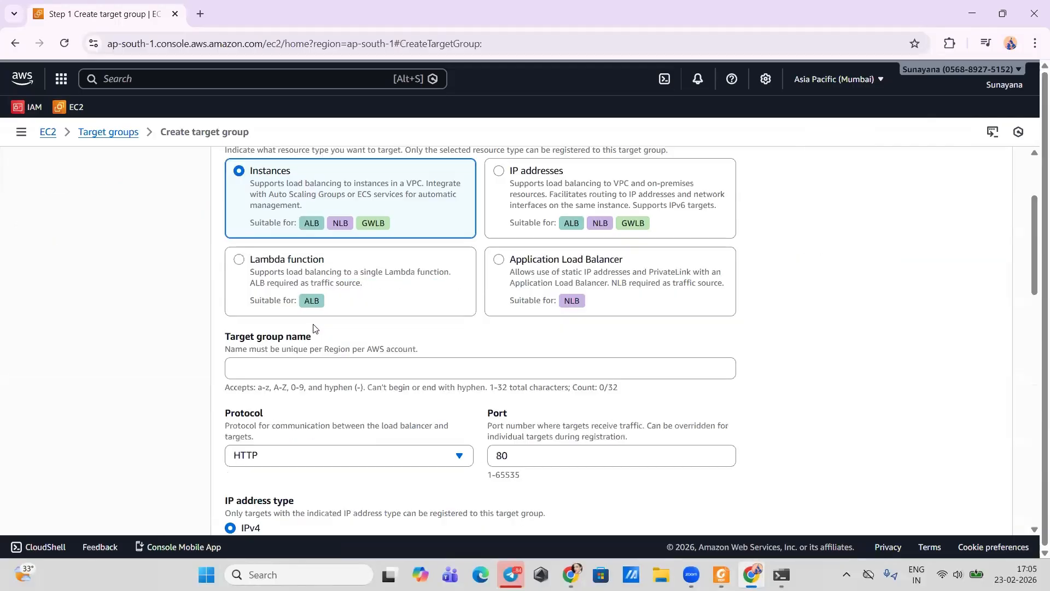
pyautogui.click(275, 375)
pyautogui.write('l')
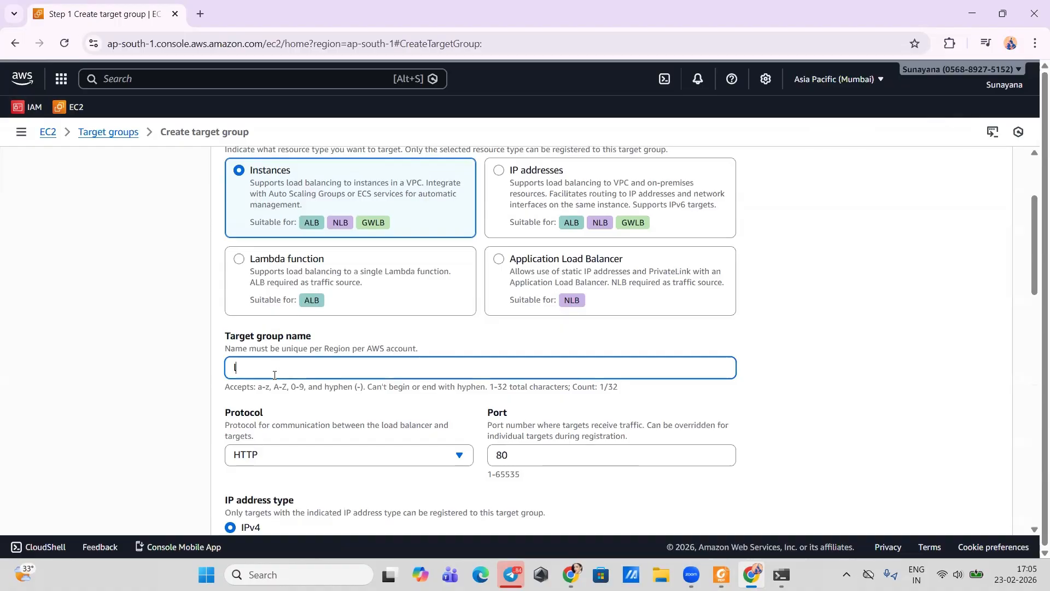
pyautogui.write('b-tg')
pyautogui.scroll(-3, 274, 375)
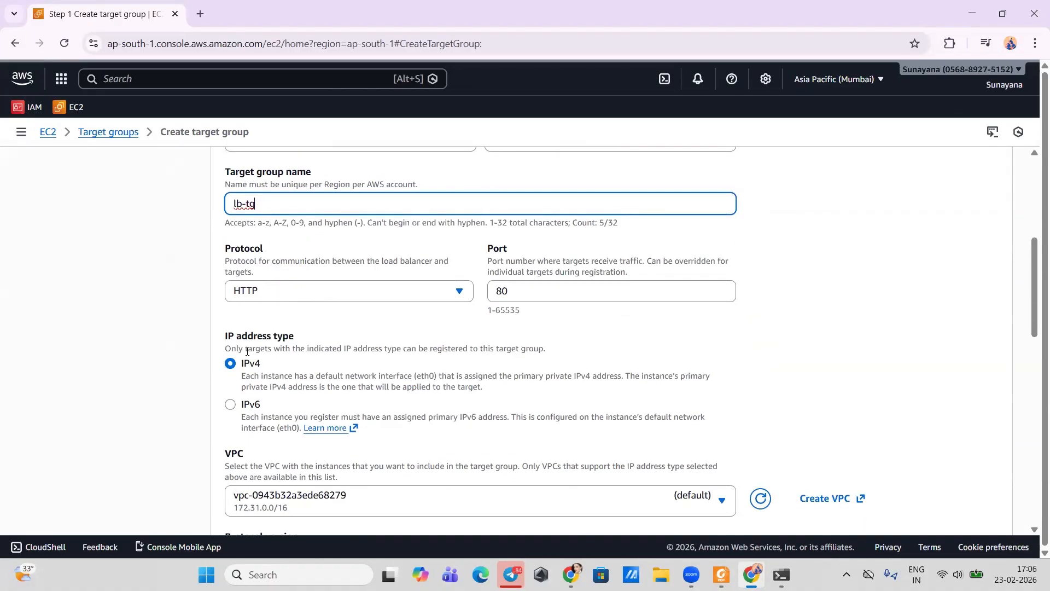
pyautogui.scroll(-5, 247, 351)
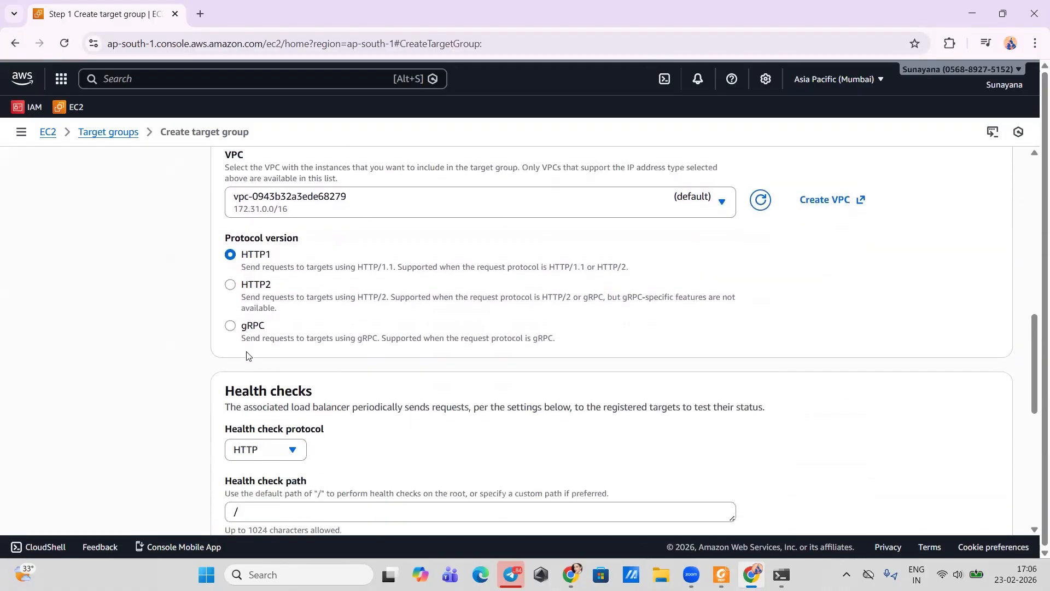
pyautogui.scroll(-2, 247, 355)
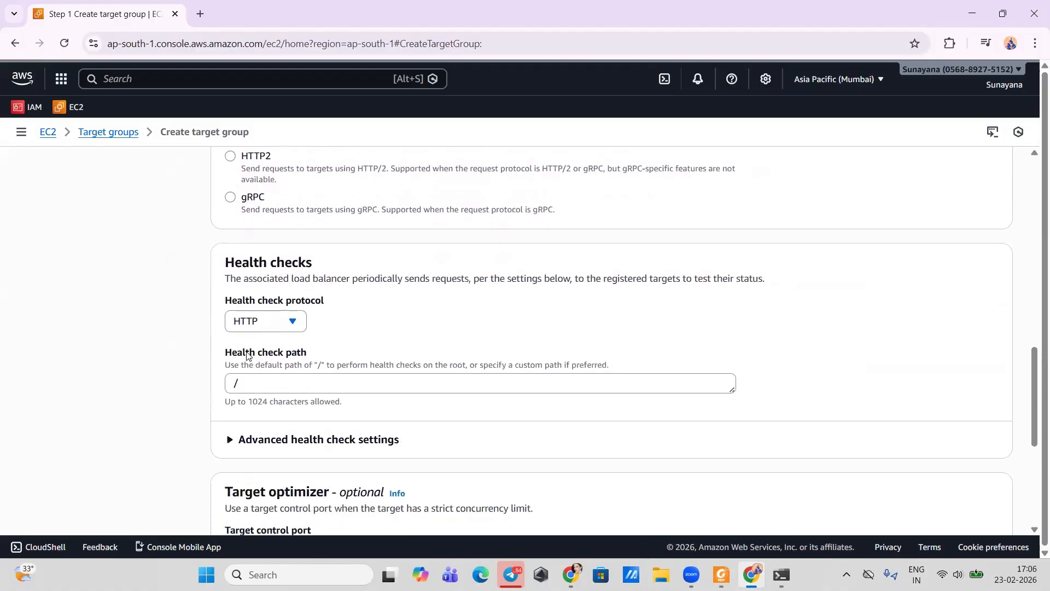
pyautogui.scroll(-5, 247, 355)
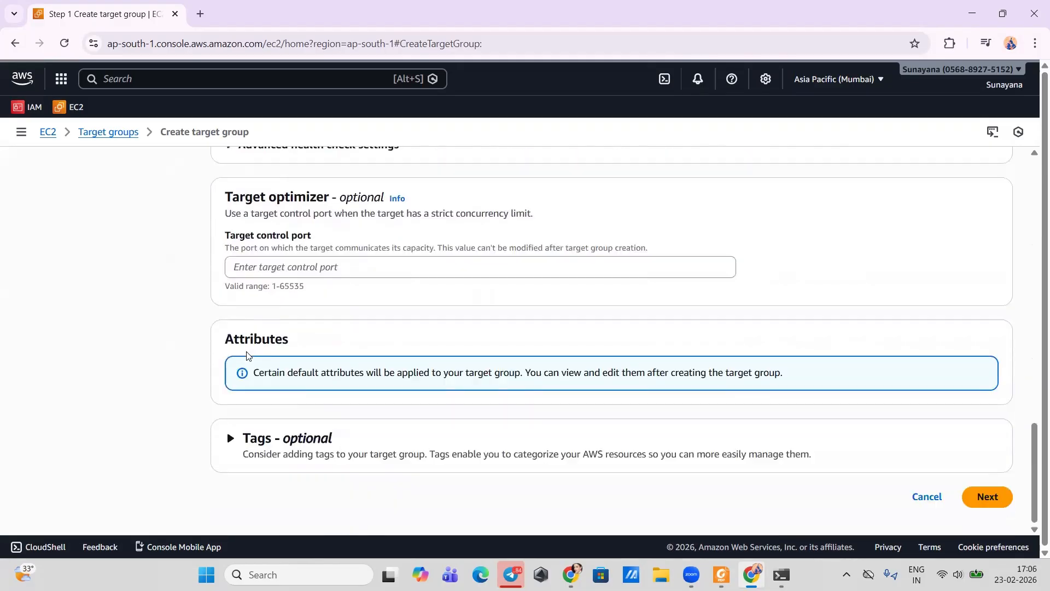
pyautogui.click(988, 497)
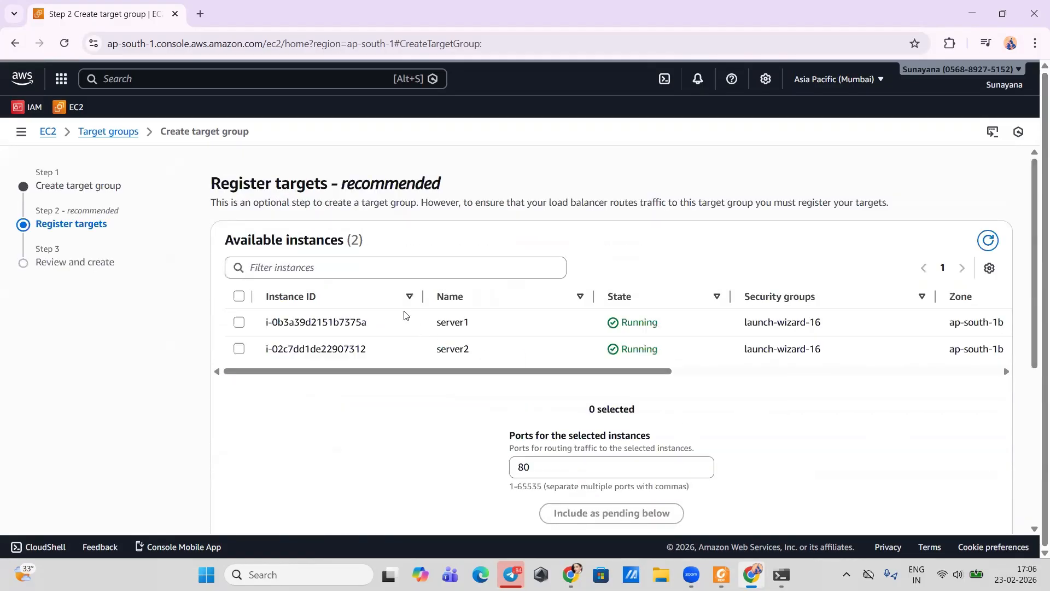
# - Select both server1 and server2 and include them as pending targets on port 80
pyautogui.click(239, 296)
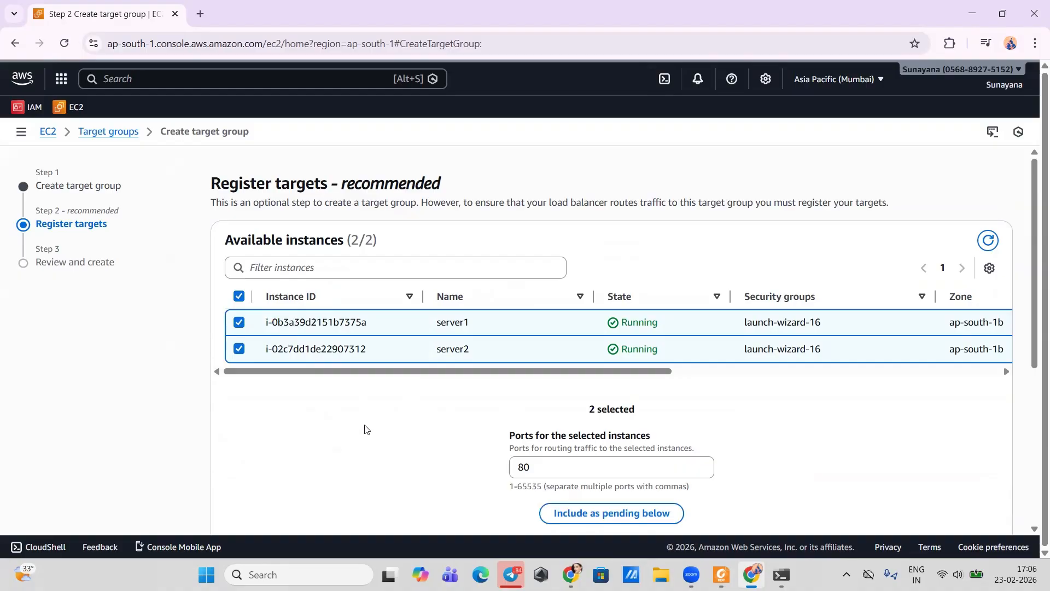
pyautogui.scroll(-3, 365, 429)
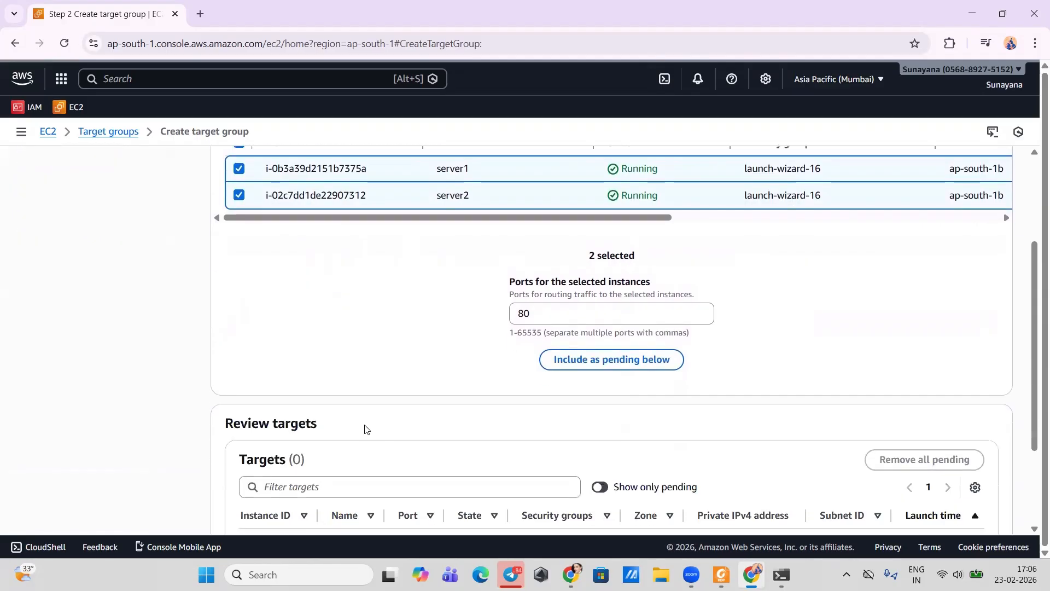
pyautogui.scroll(3, 261, 220)
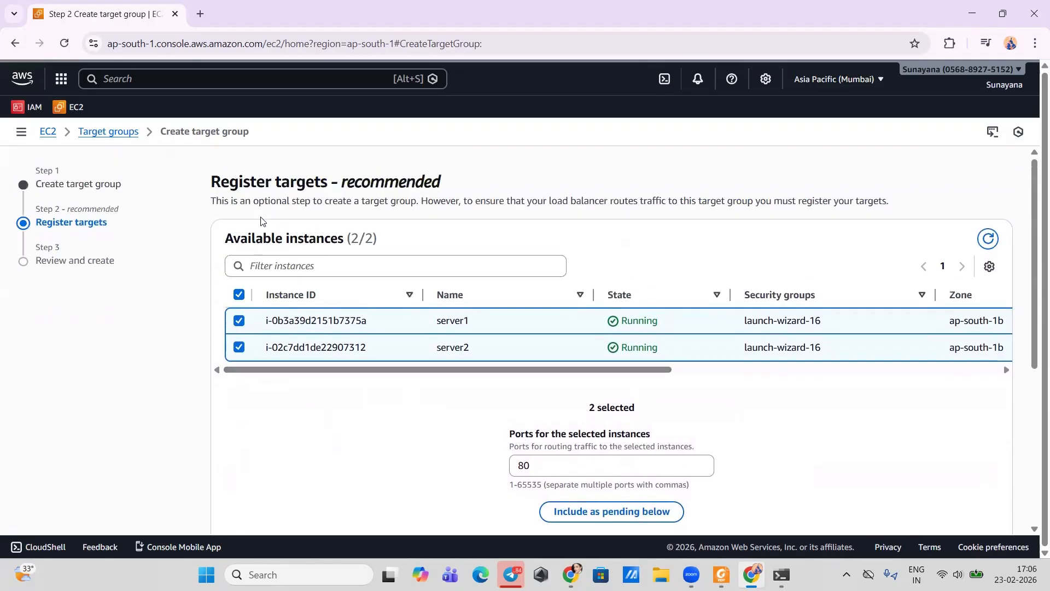
pyautogui.scroll(-3, 261, 220)
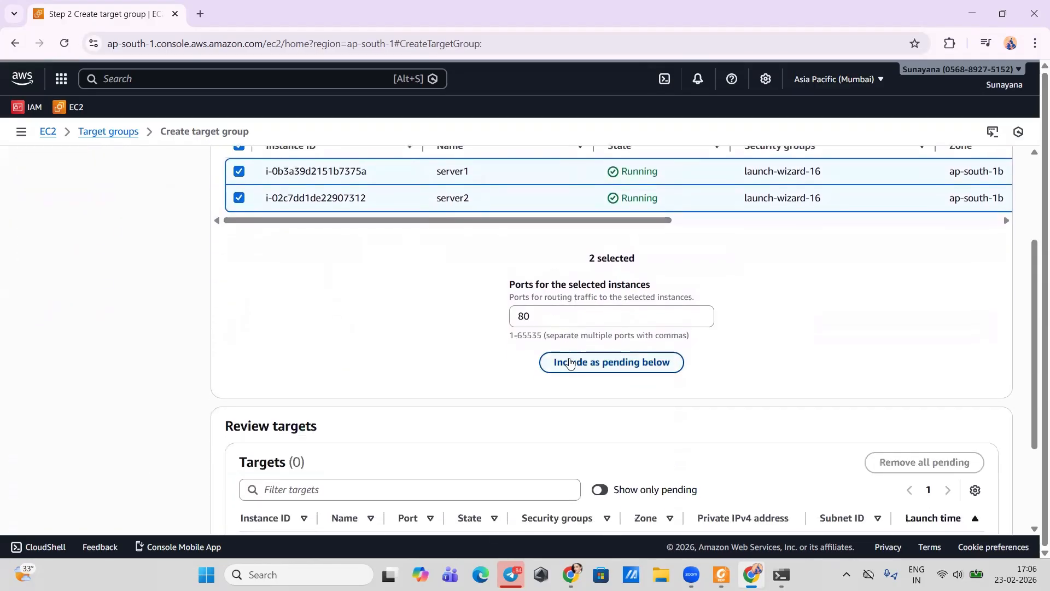
pyautogui.click(569, 362)
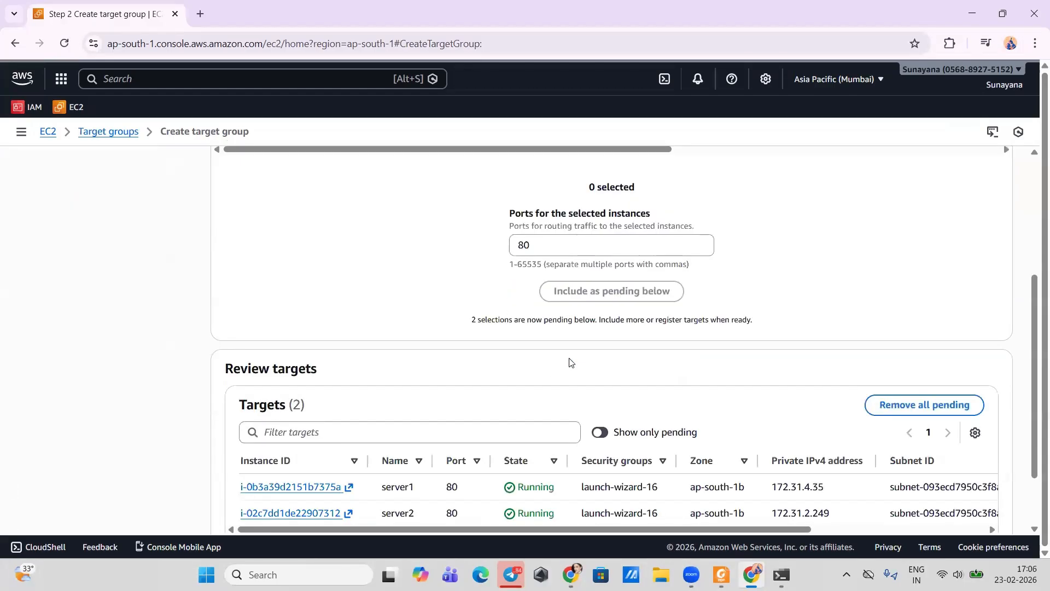
pyautogui.scroll(-2, 569, 361)
pyautogui.scroll(4, 631, 351)
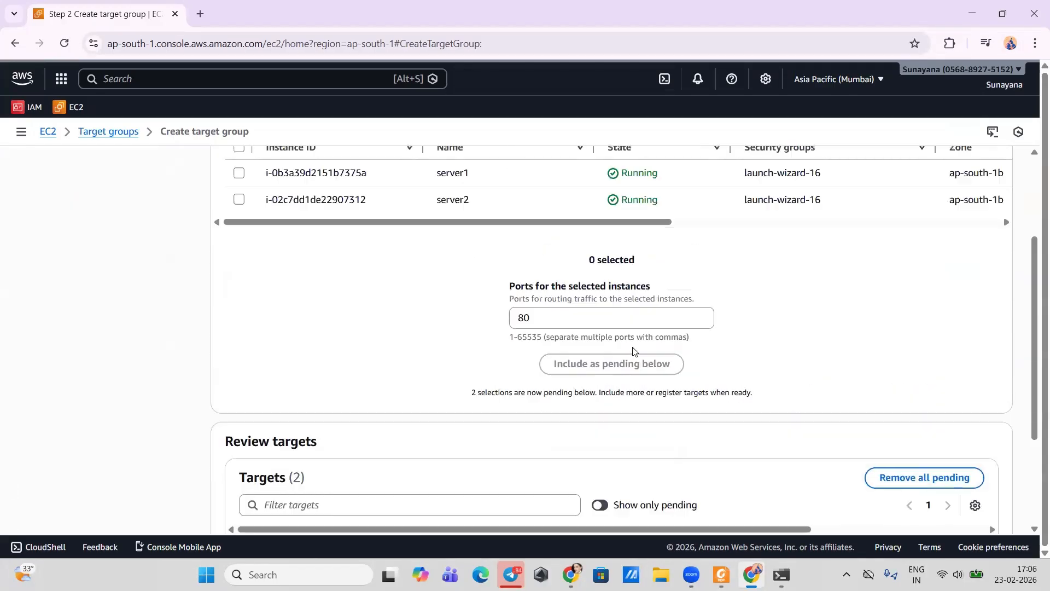
# - Review the pending targets and the configuration of lb-tg, and create the target group
pyautogui.scroll(-4, 633, 351)
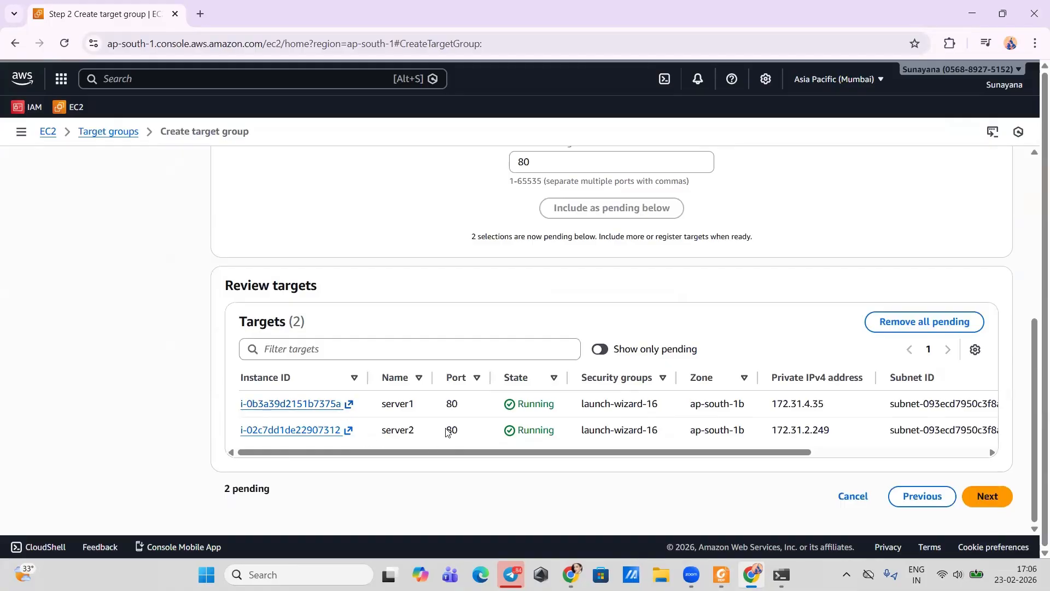
pyautogui.click(985, 489)
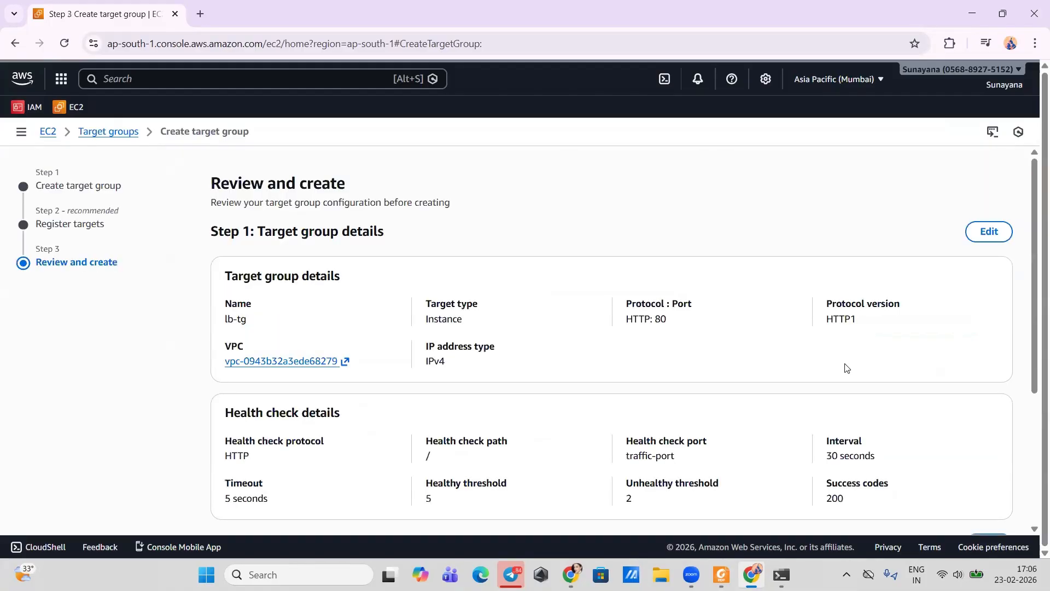
pyautogui.scroll(-4, 846, 366)
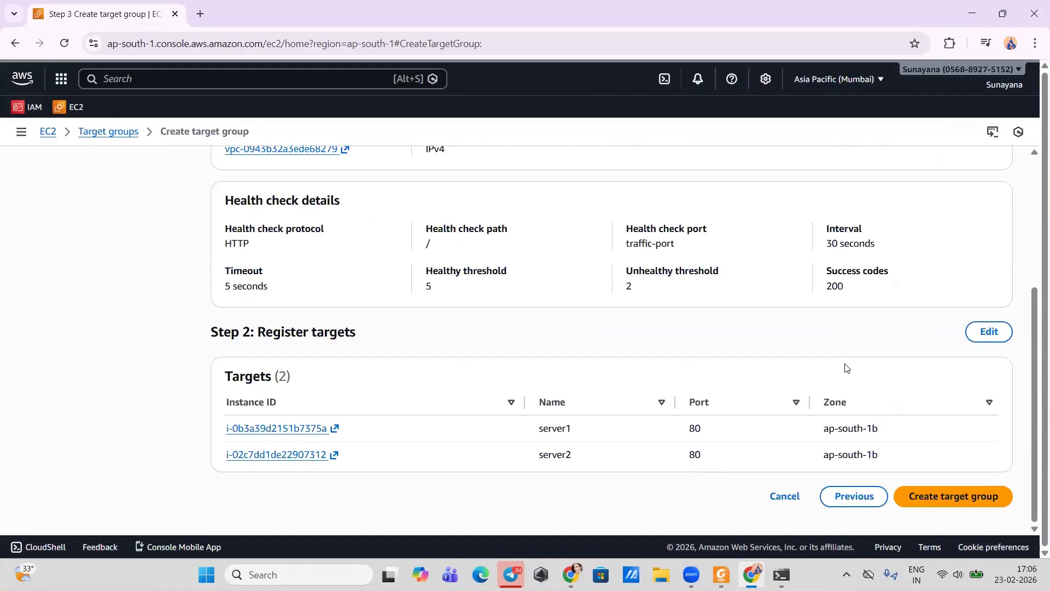
pyautogui.click(982, 498)
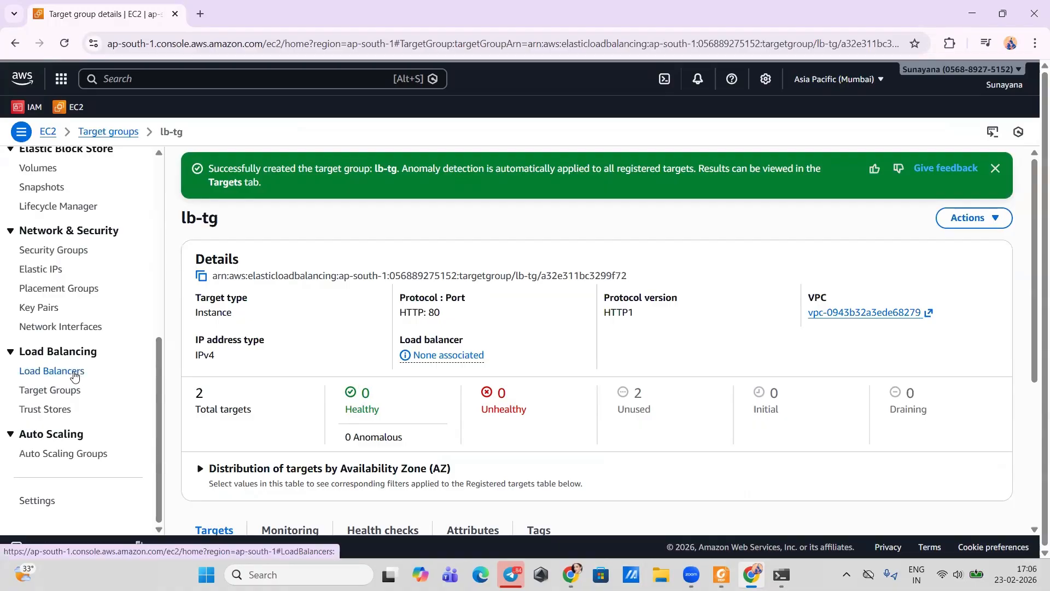
# - Go to the EC2 load balancers and start creating an Application Load Balancer
pyautogui.click(75, 377)
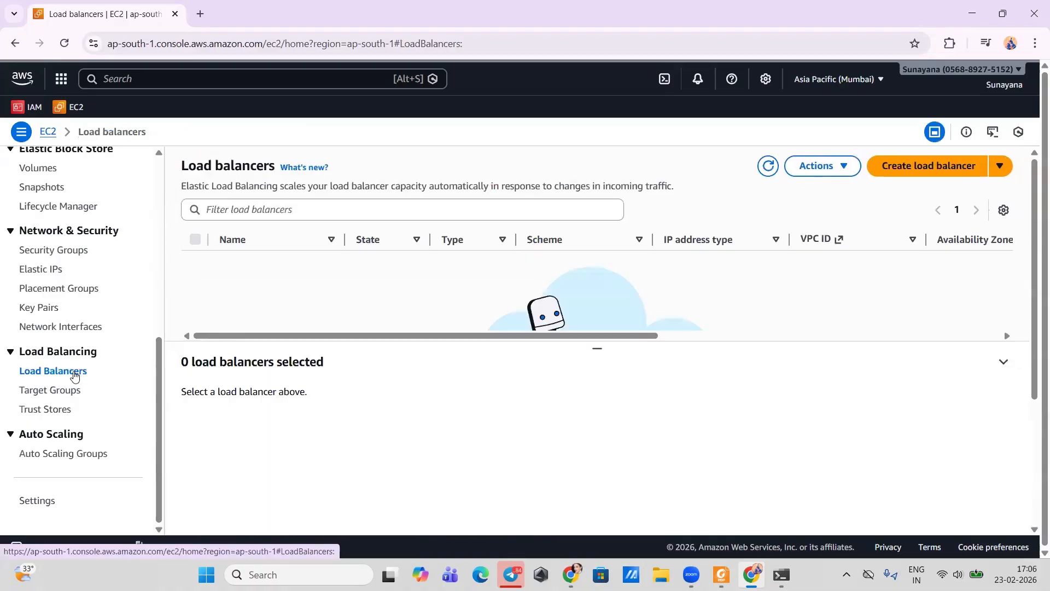
pyautogui.click(904, 176)
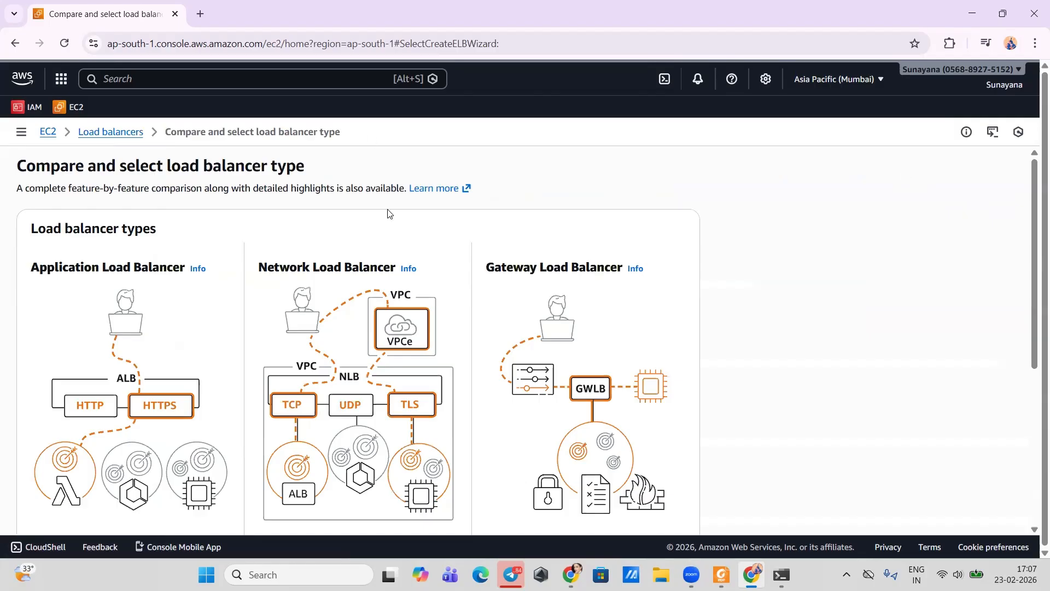
pyautogui.scroll(-4, 130, 373)
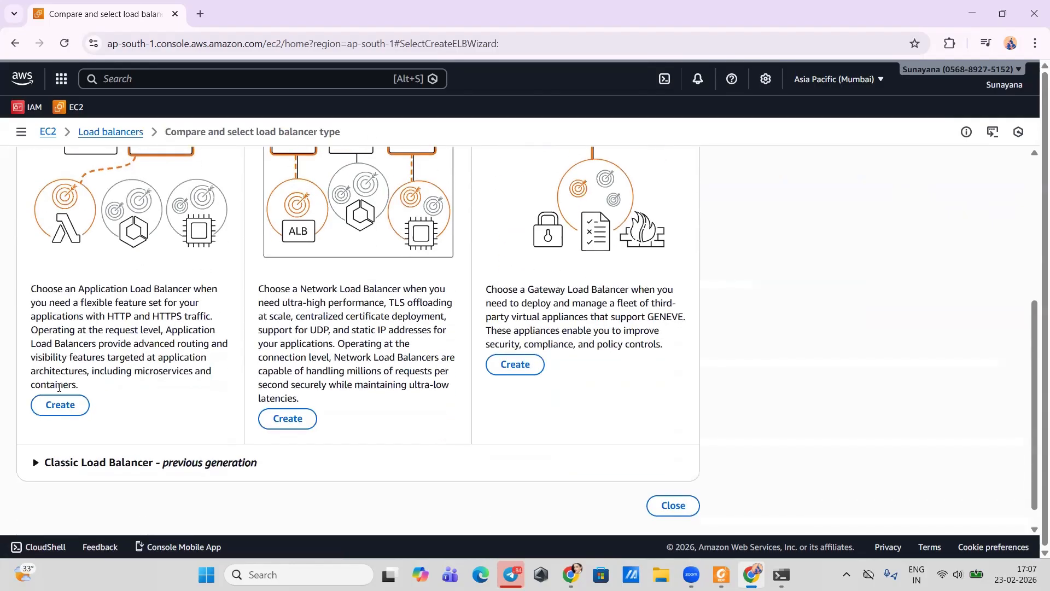
pyautogui.click(54, 405)
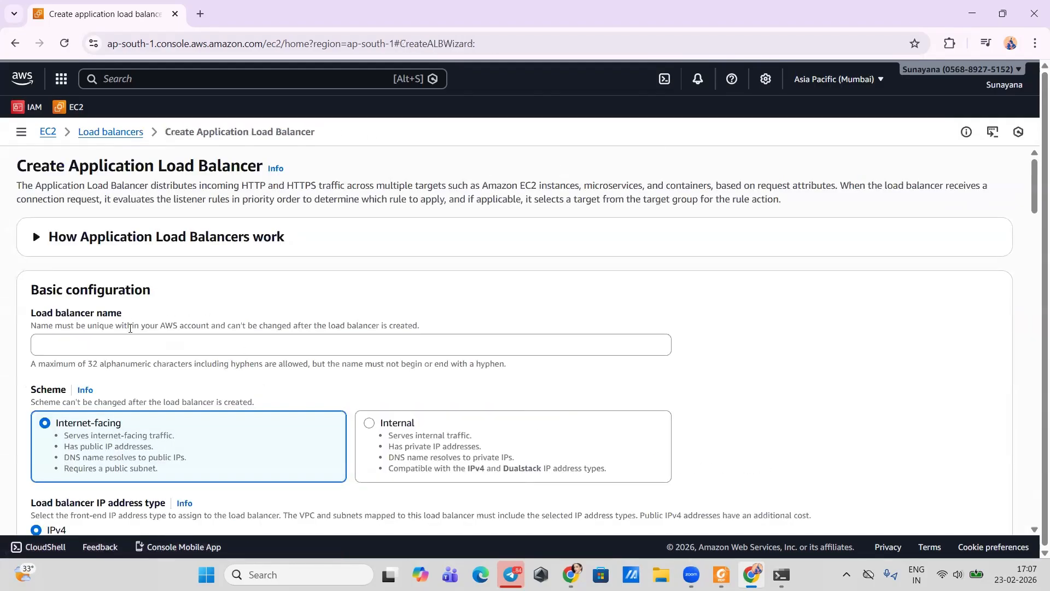
# - Name the load balancer alb, keeping the Internet-facing scheme and the IPv4 address type
pyautogui.click(124, 340)
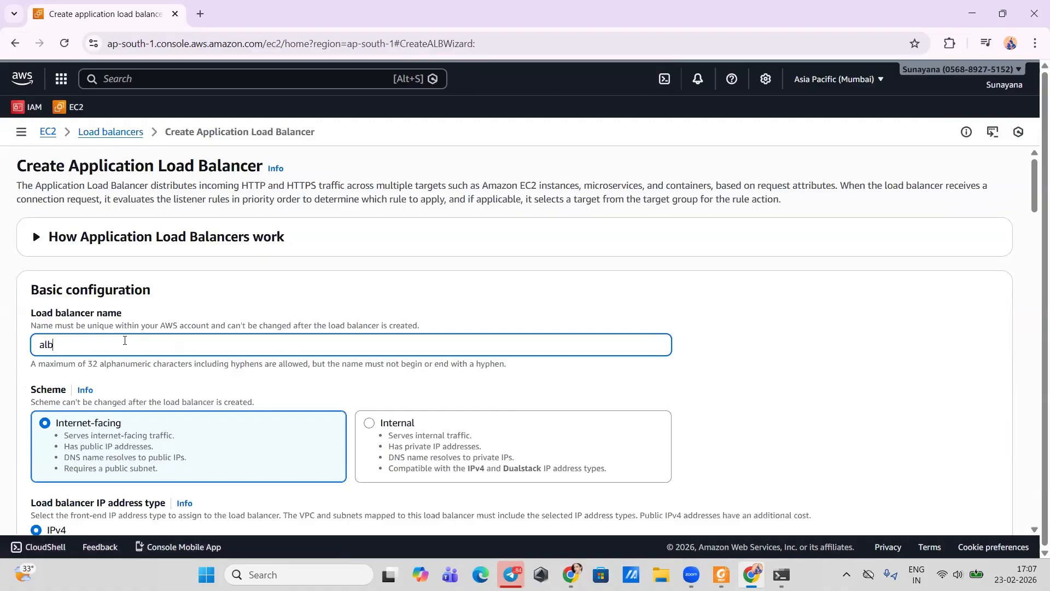
pyautogui.write('alb')
pyautogui.scroll(-3, 124, 340)
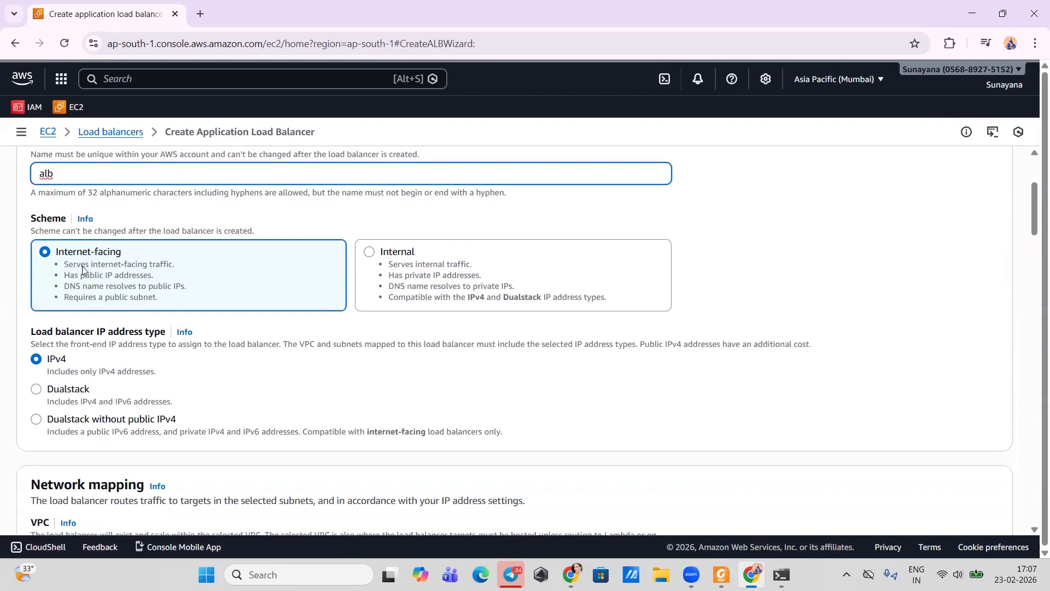
# - Keep the default VPC and enable the availability zones ap-south-1a, ap-south-1b and ap-south-1c with their default subnets
pyautogui.scroll(-5, 82, 268)
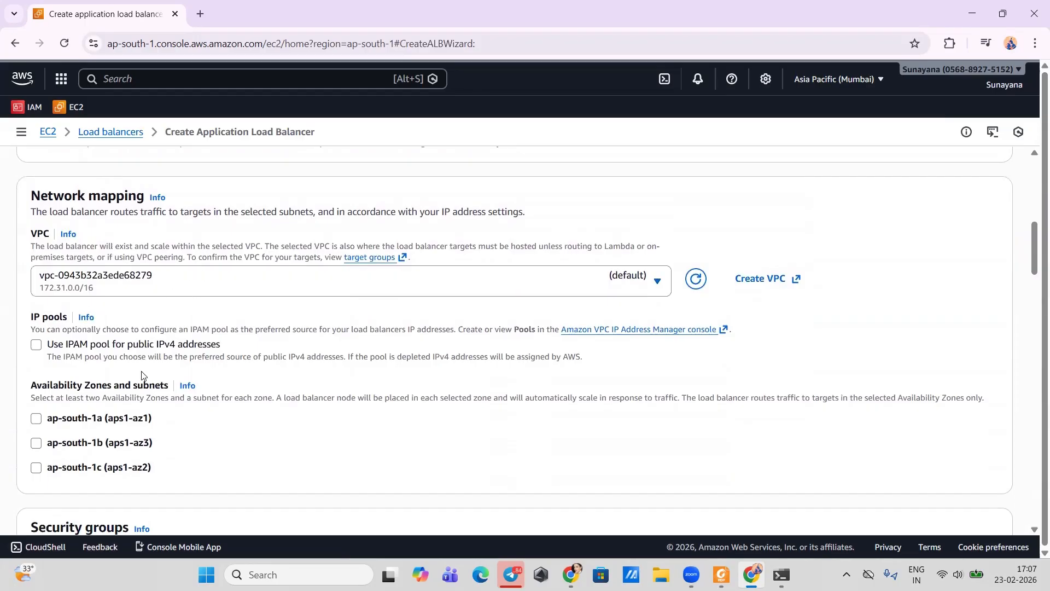
pyautogui.scroll(-1, 144, 376)
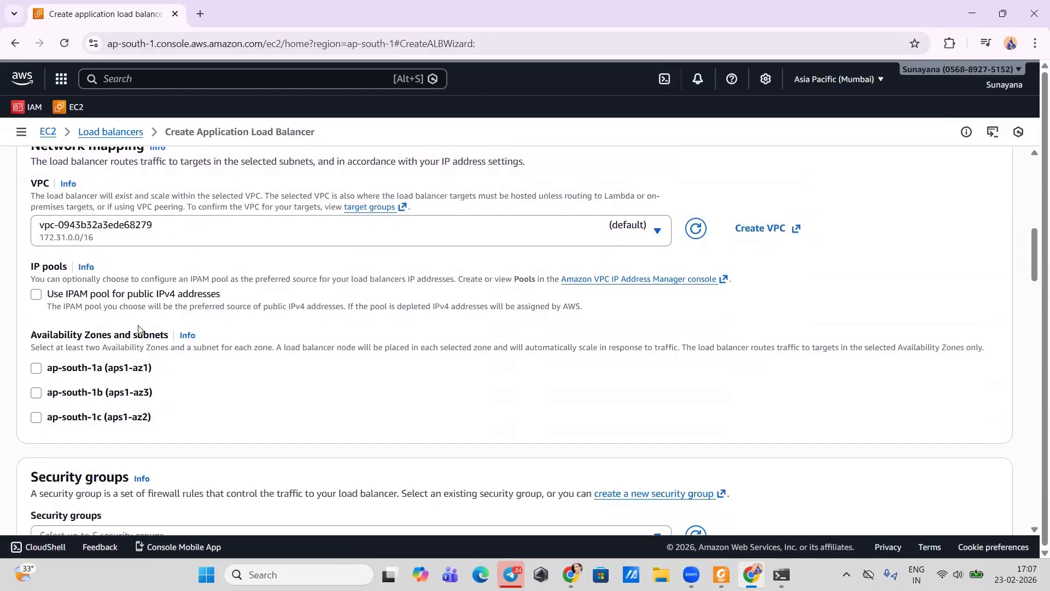
pyautogui.click(36, 367)
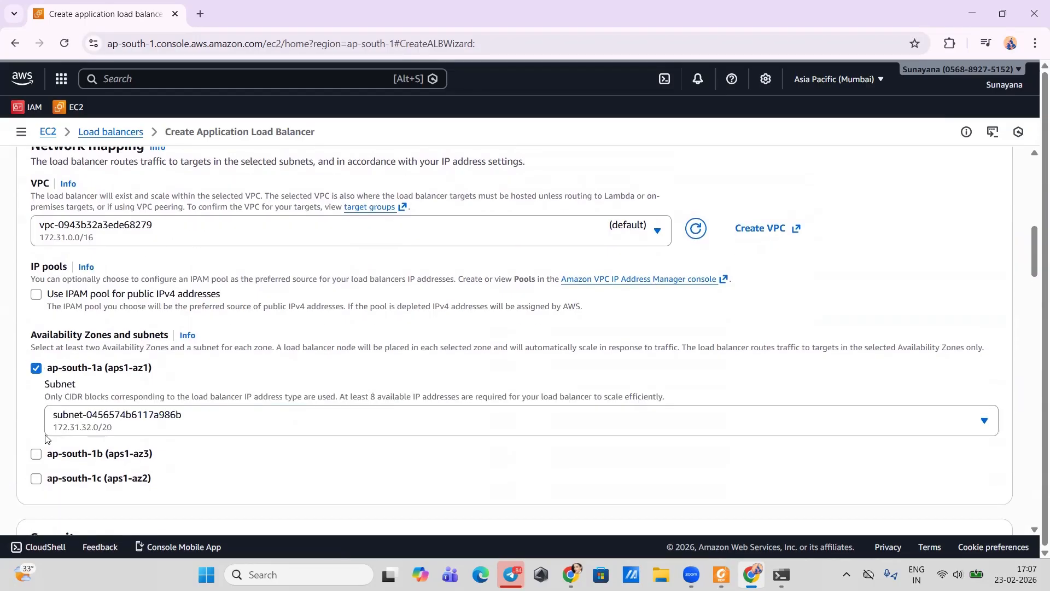
pyautogui.click(37, 453)
pyautogui.scroll(-2, 38, 454)
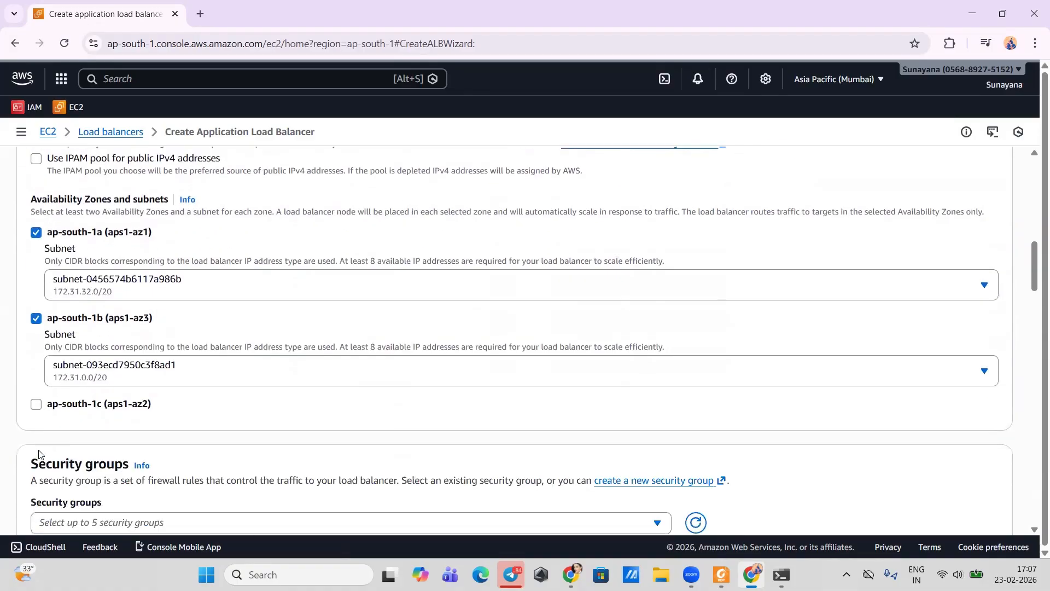
pyautogui.click(36, 403)
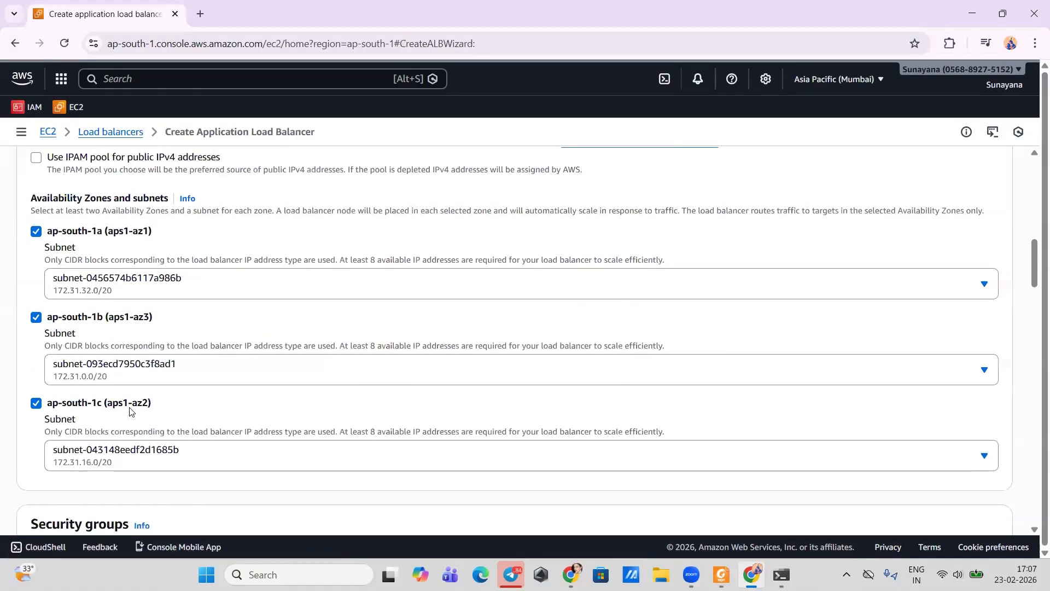
# - Open the EC2 instances in a new tab and check which security group the running server1 and server2 use
pyautogui.scroll(-3, 131, 409)
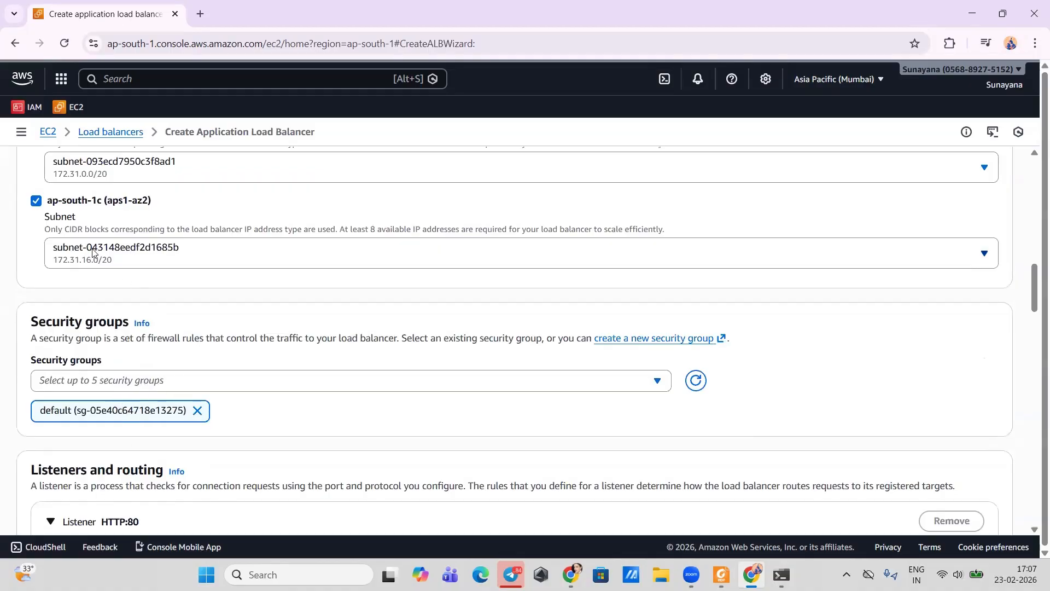
pyautogui.rightClick(51, 134)
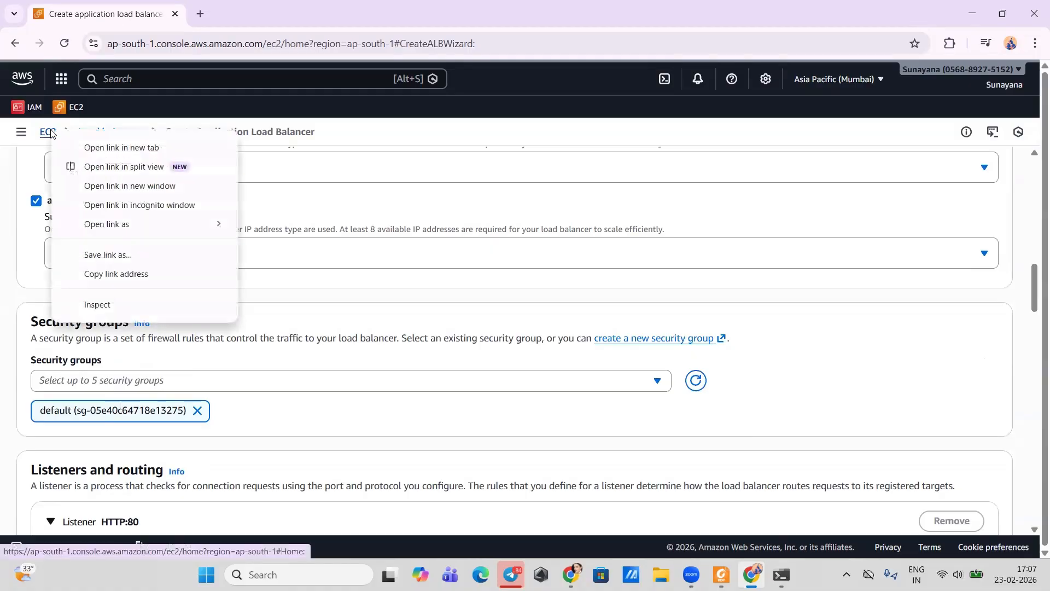
pyautogui.click(82, 145)
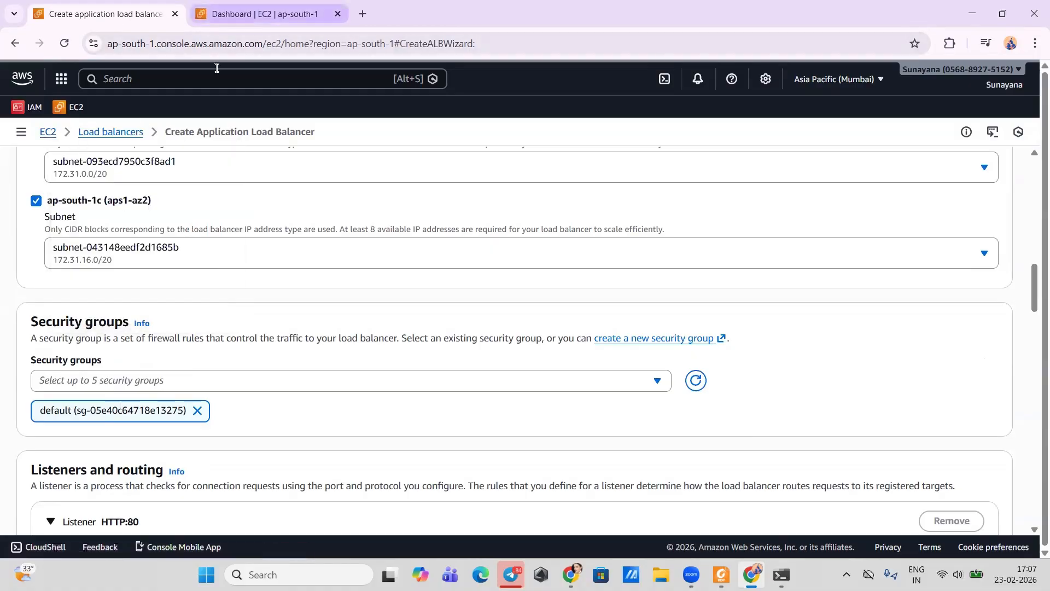
pyautogui.hotkey('ctrl', 'Tab')
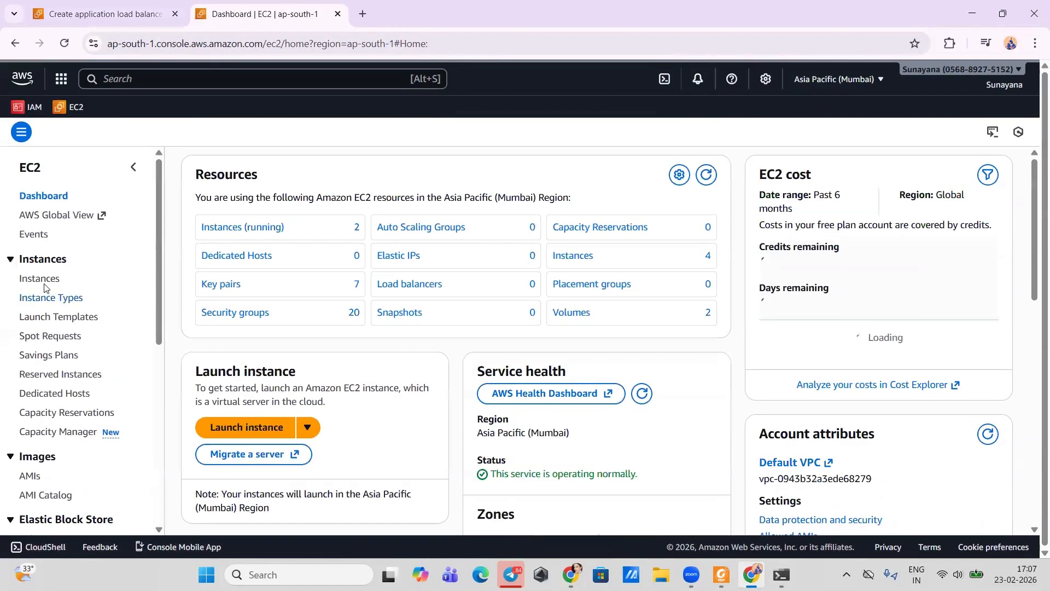
pyautogui.click(38, 279)
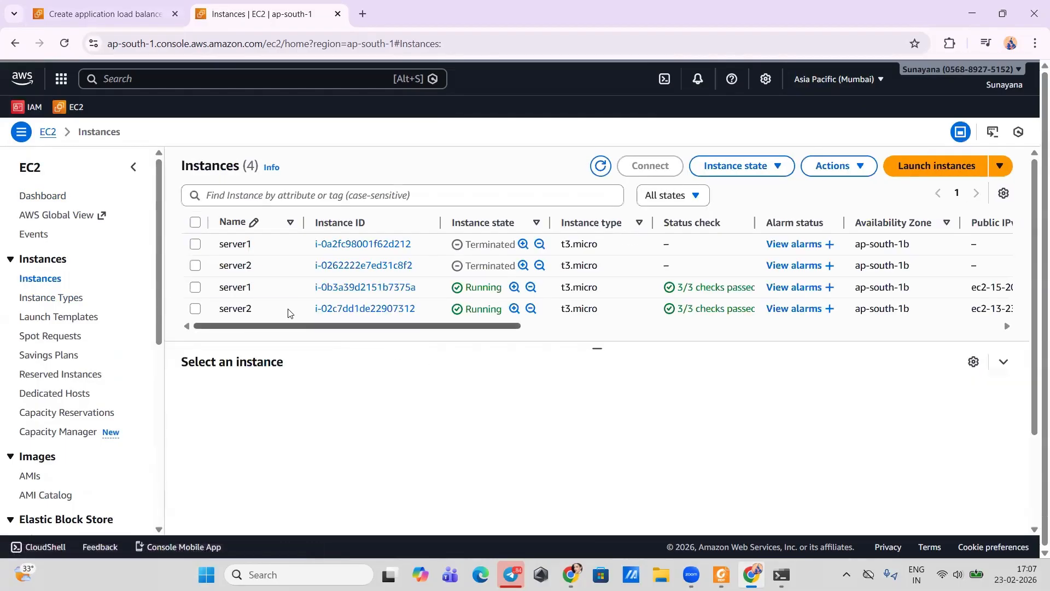
pyautogui.click(228, 295)
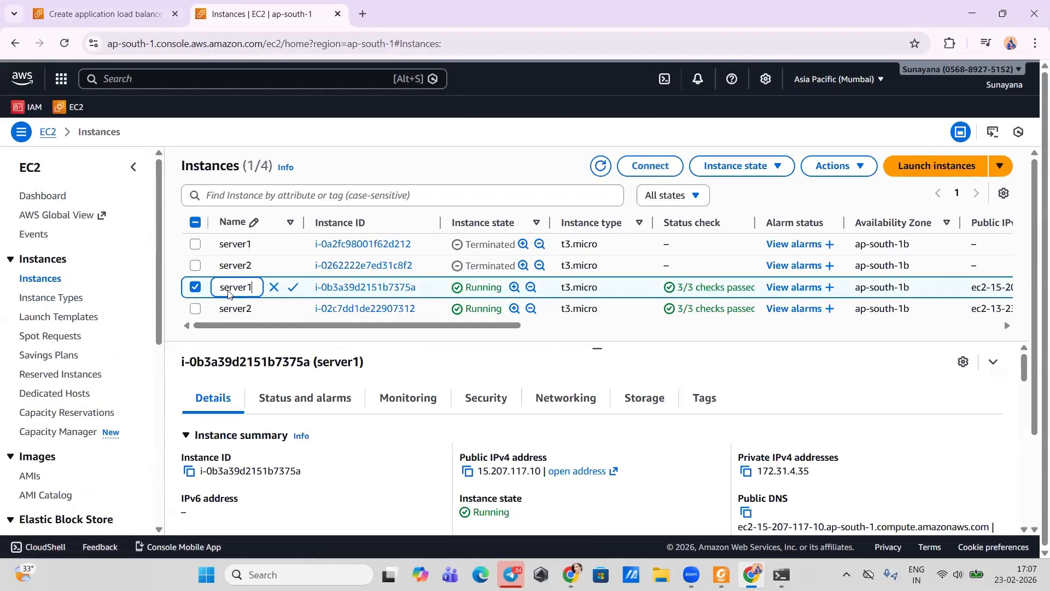
pyautogui.click(500, 408)
pyautogui.scroll(-5, 496, 463)
pyautogui.hscroll(5, 496, 463)
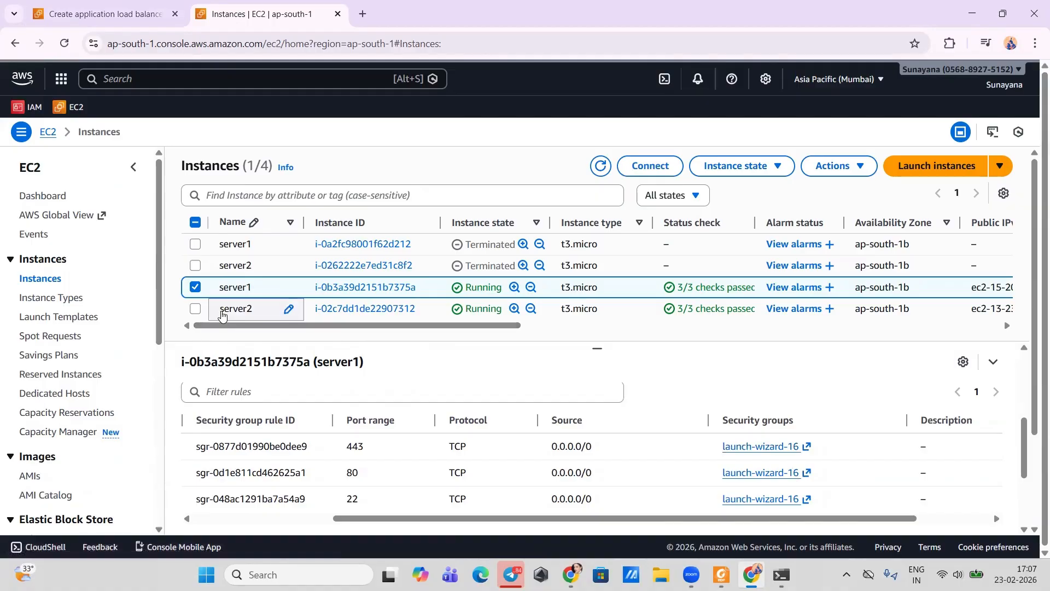
pyautogui.click(222, 315)
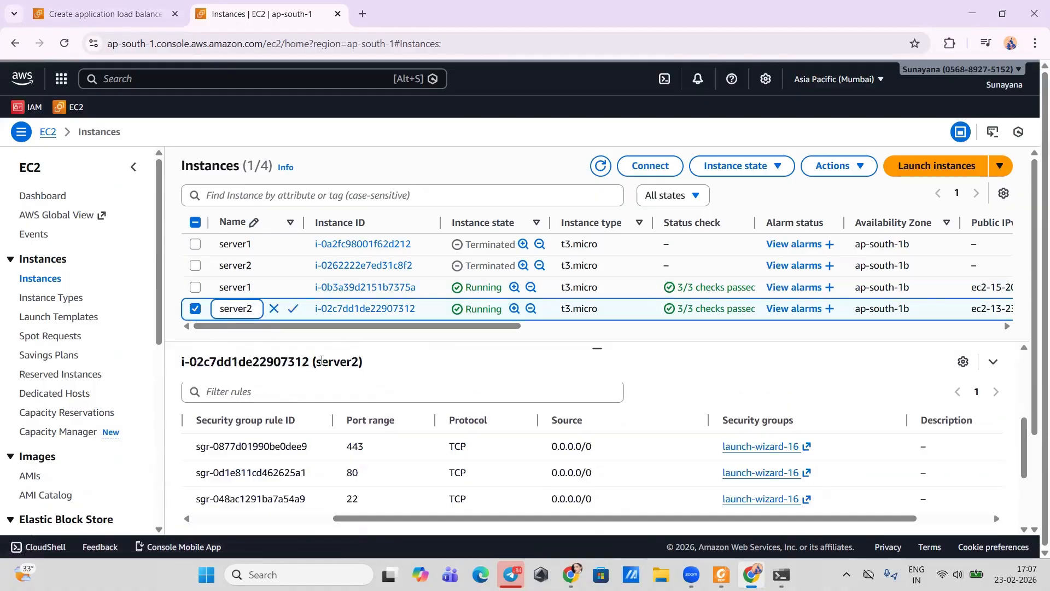
# - Return to the load balancer form and add the launch-wizard-16 security group alongside the default one
pyautogui.click(98, 20)
pyautogui.click(112, 379)
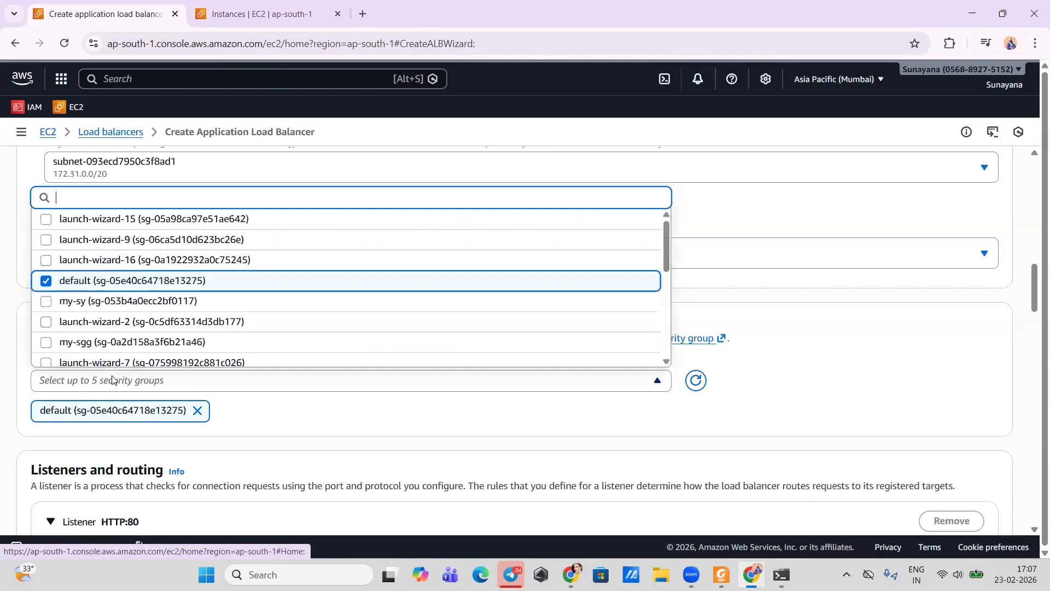
pyautogui.click(121, 260)
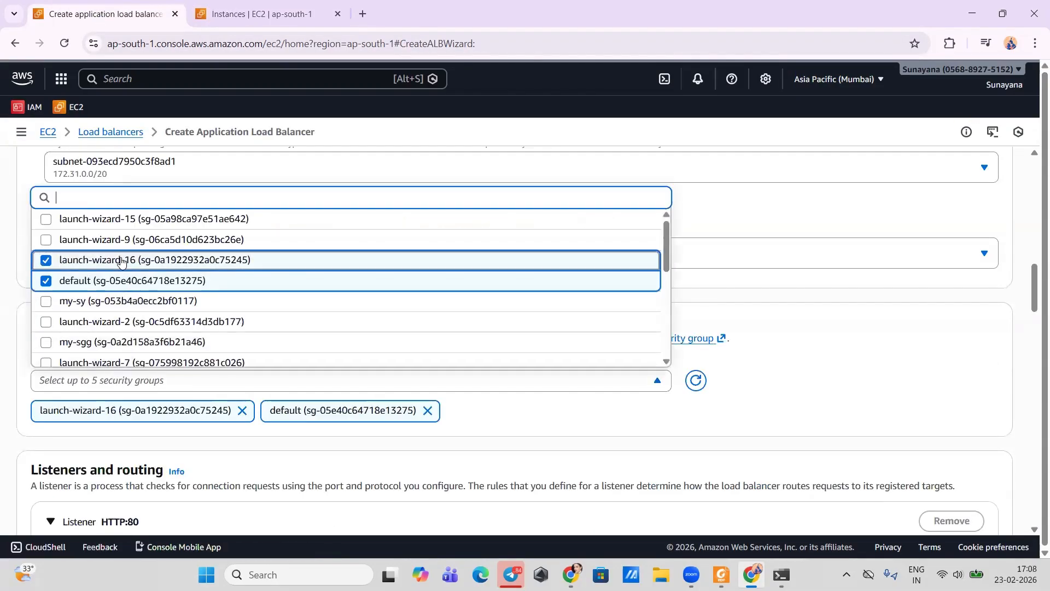
pyautogui.click(713, 418)
# - Keep the HTTP listener on port 80 and forward its traffic to the target group lb-tg
pyautogui.scroll(-5, 508, 434)
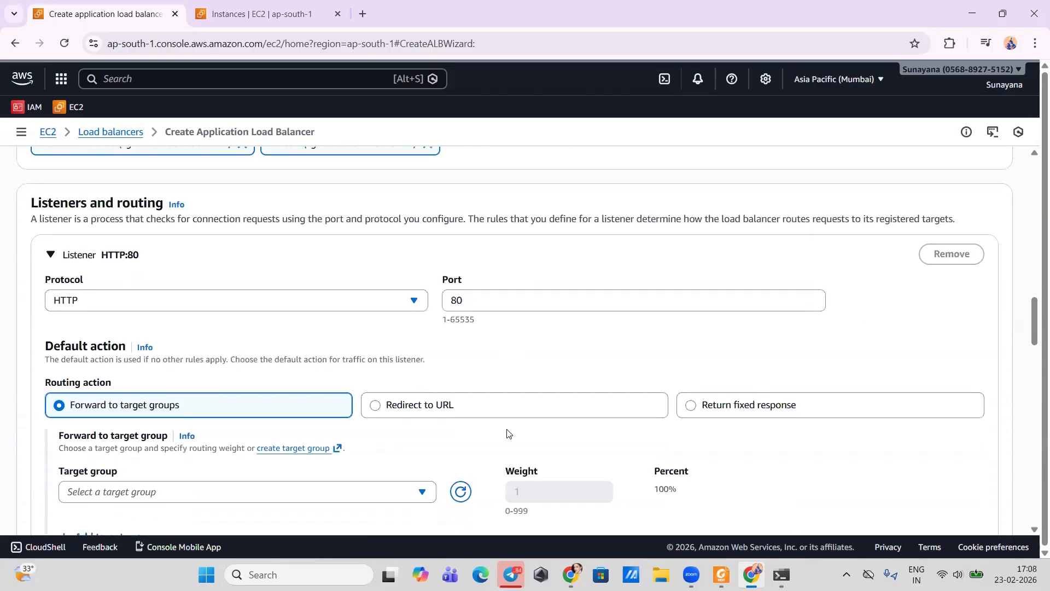
pyautogui.scroll(-1, 508, 434)
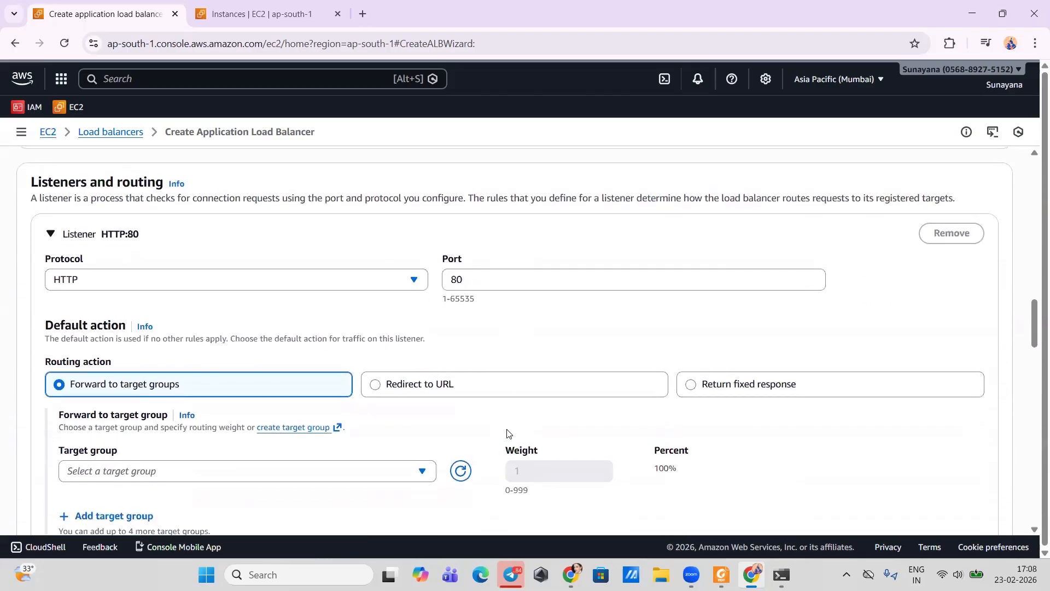
pyautogui.scroll(-3, 177, 386)
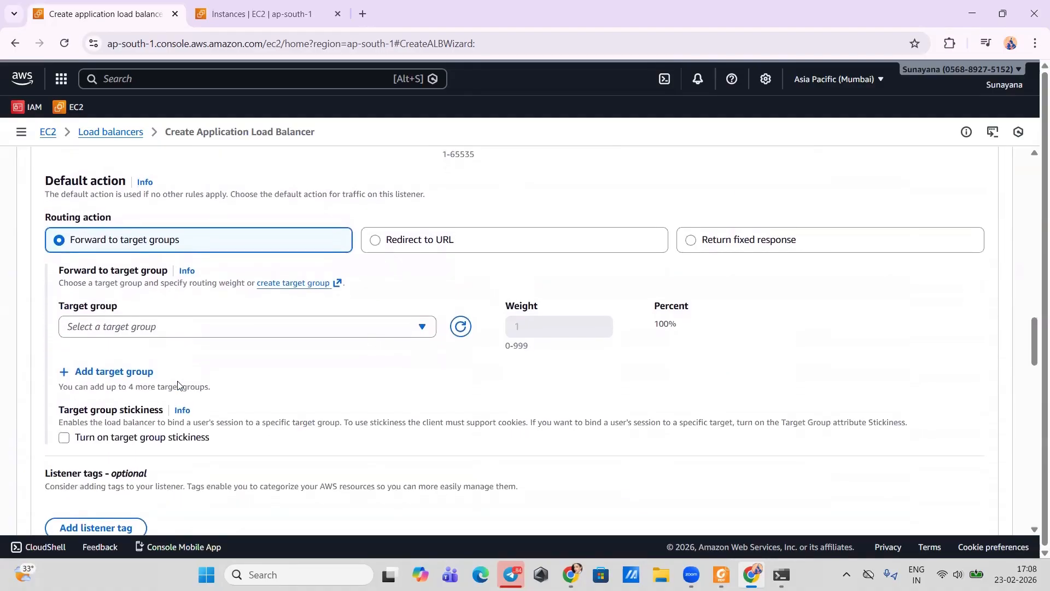
pyautogui.click(119, 327)
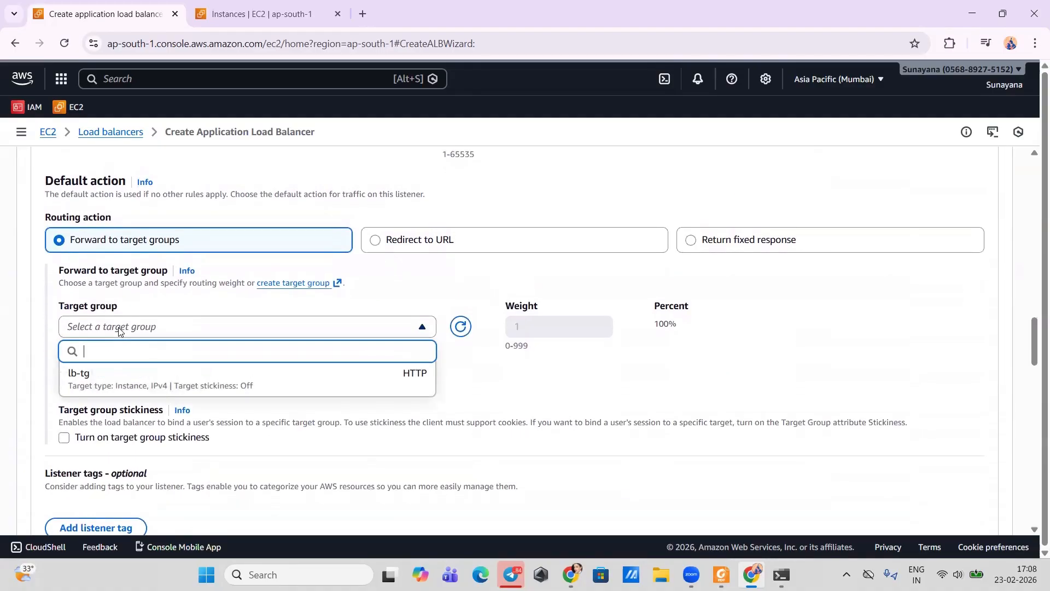
pyautogui.click(132, 374)
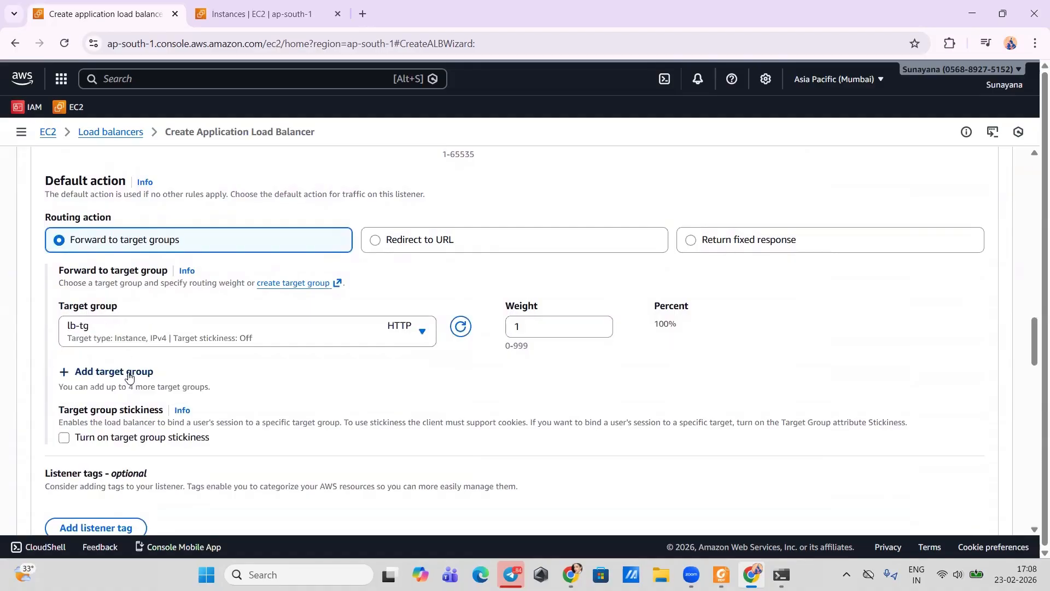
# - Leave stickiness, tags and service integrations unset and create the load balancer
pyautogui.scroll(-2, 232, 377)
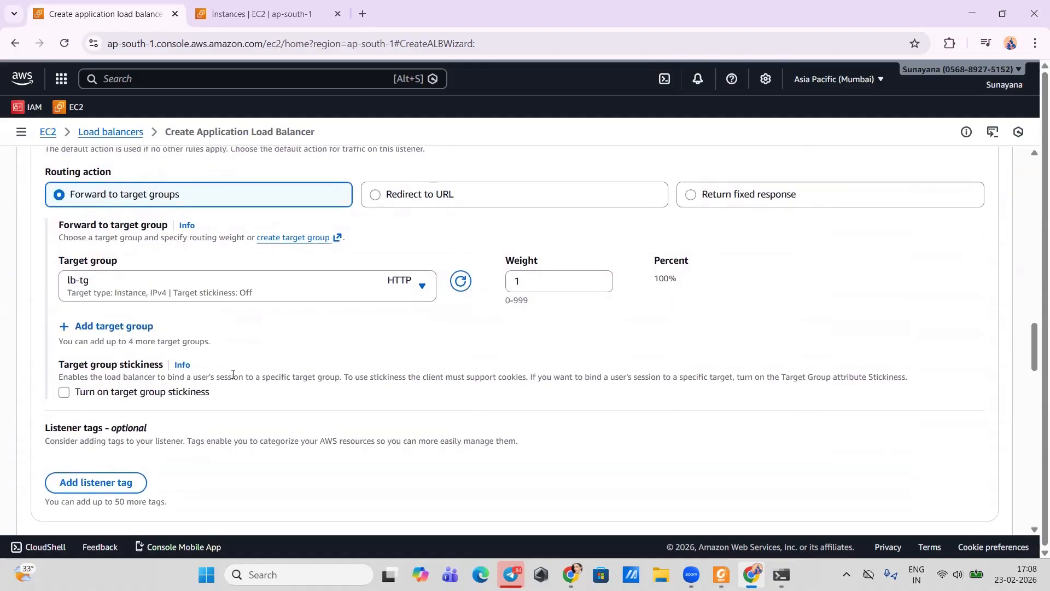
pyautogui.scroll(-3, 233, 378)
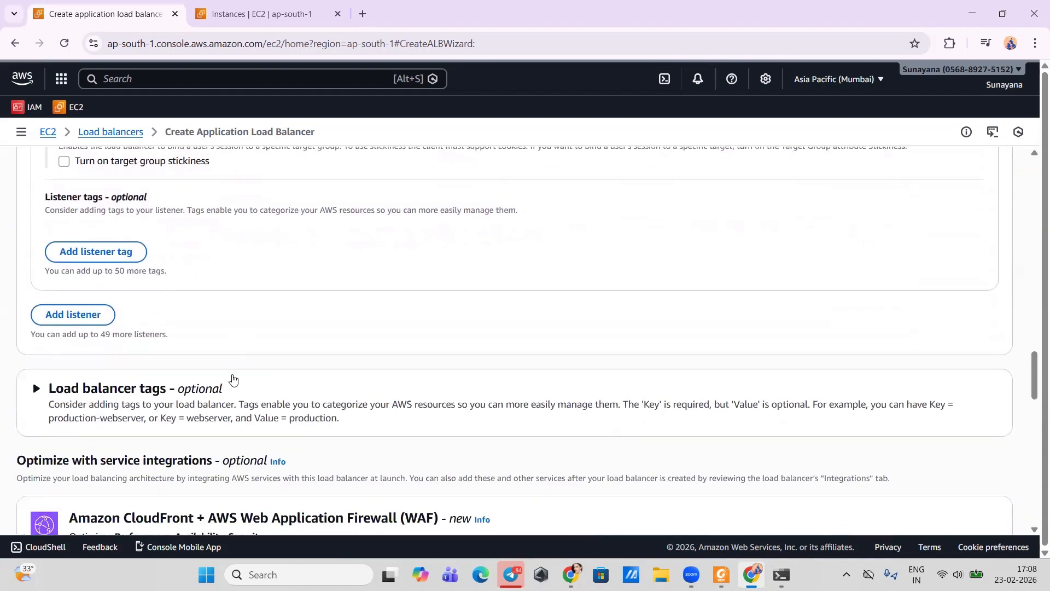
pyautogui.scroll(-1, 232, 379)
pyautogui.scroll(-12, 233, 378)
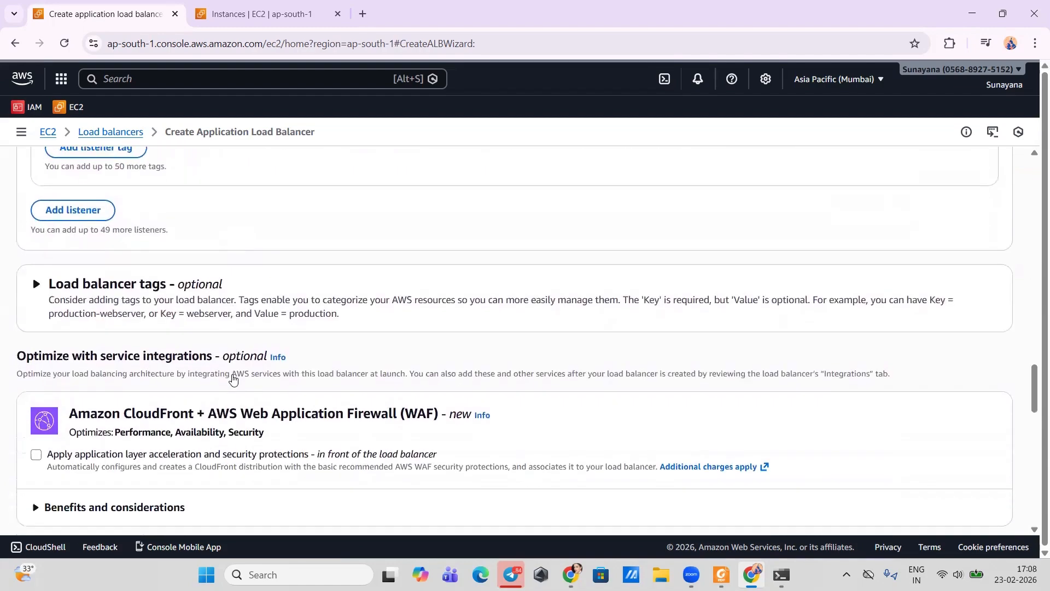
pyautogui.scroll(-4, 233, 379)
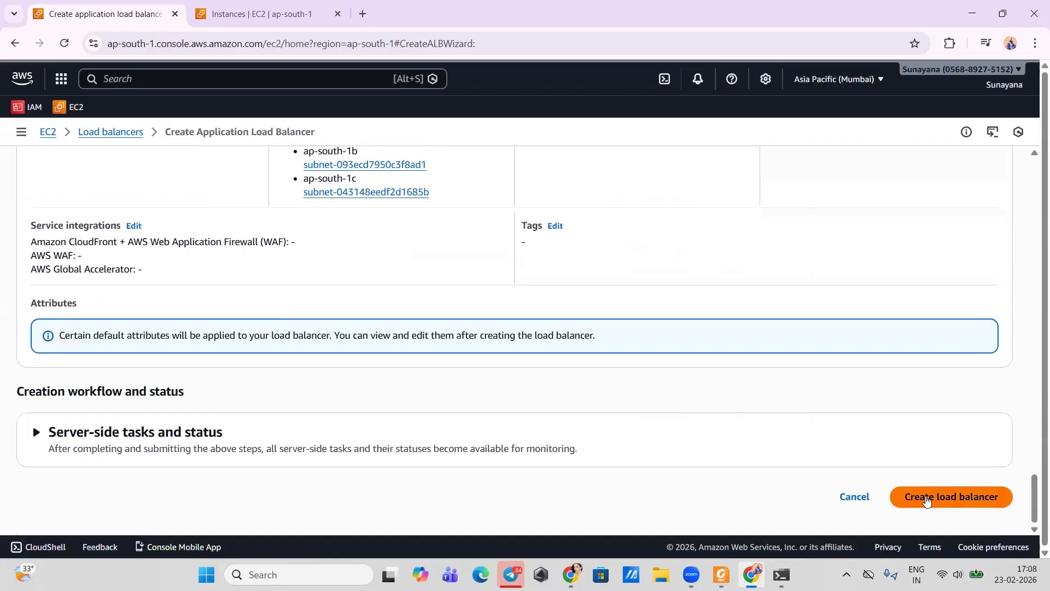
pyautogui.click(926, 498)
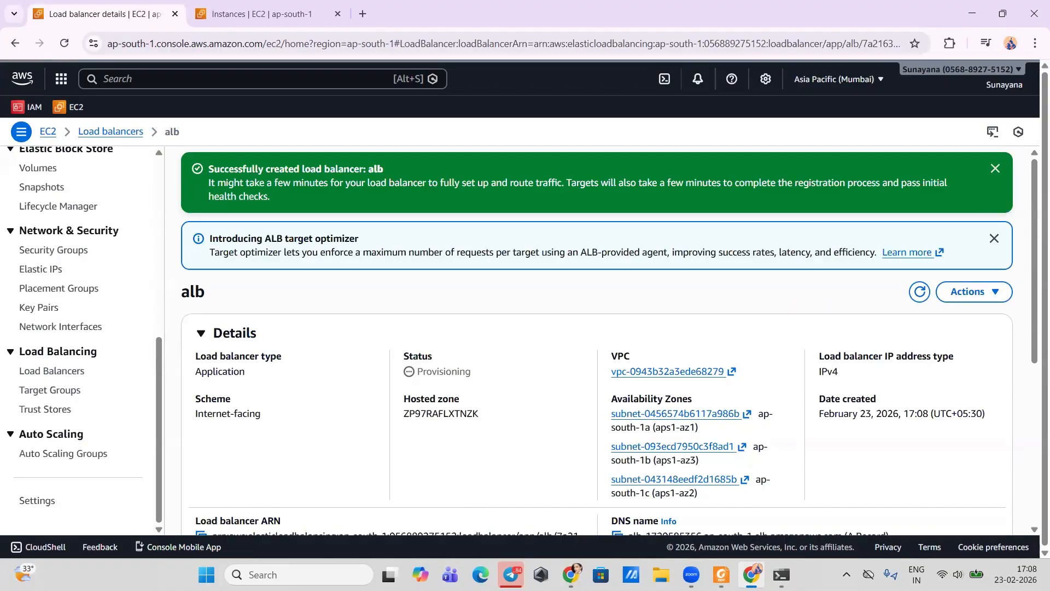
# - Copy the DNS name from the details of the new load balancer alb
pyautogui.scroll(-1, 591, 478)
pyautogui.scroll(-3, 591, 478)
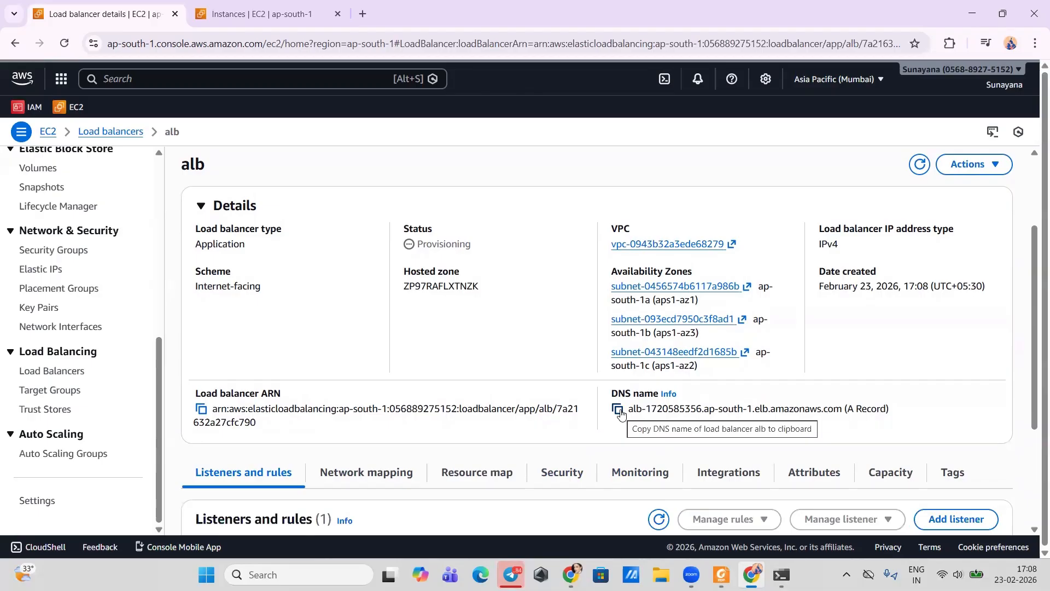
pyautogui.click(618, 410)
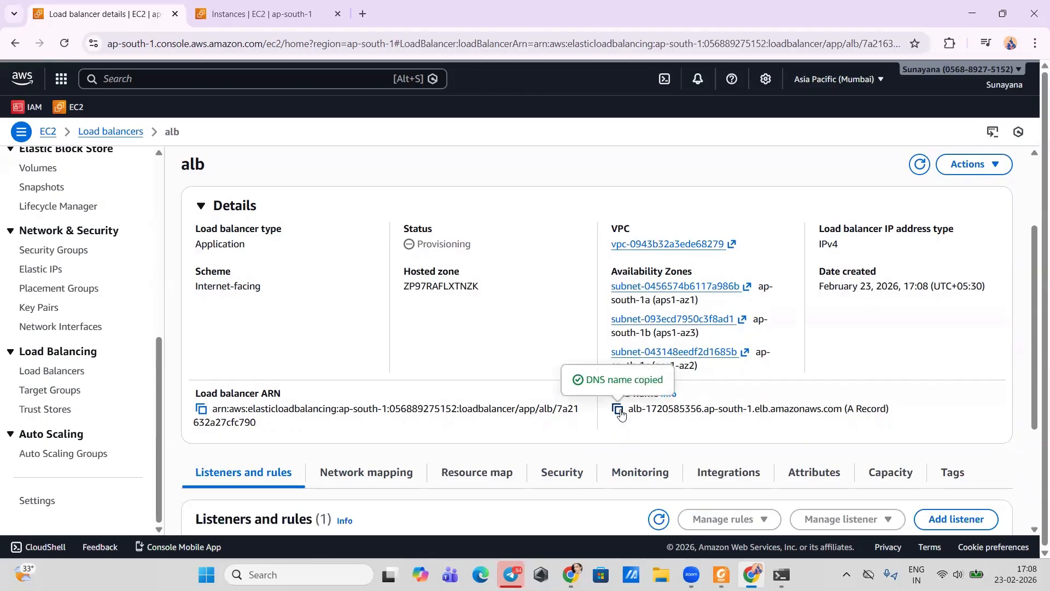
# - Open the target group lb-tg and check the health status of its registered targets
pyautogui.scroll(2, 325, 303)
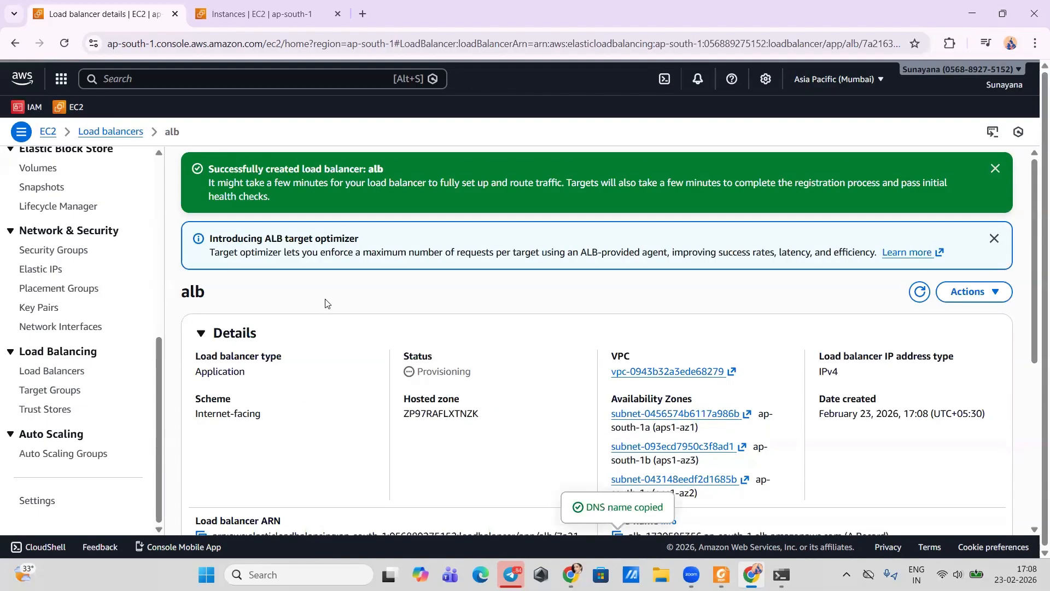
pyautogui.click(53, 392)
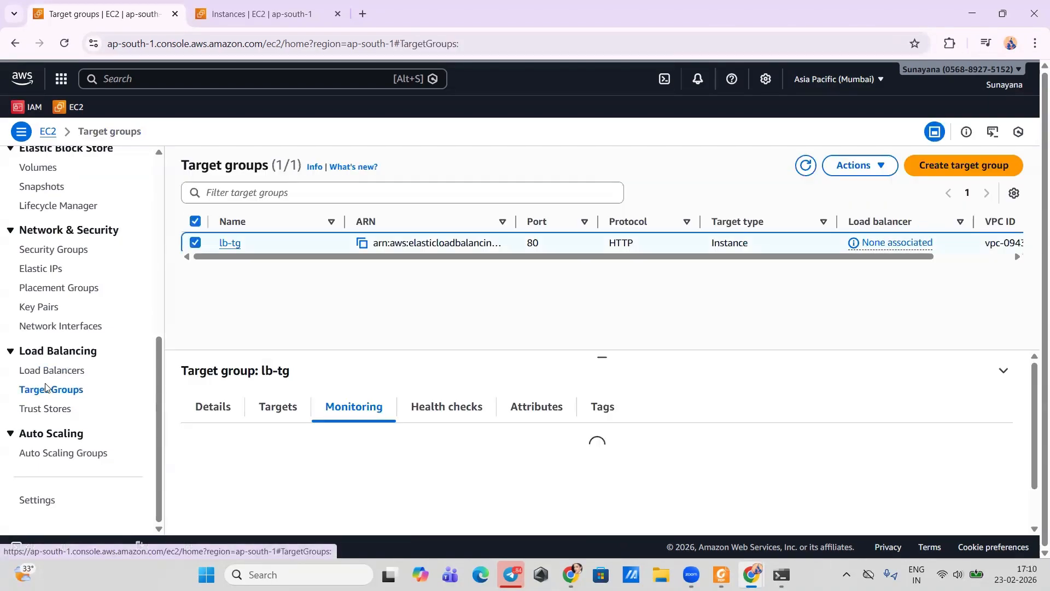
pyautogui.click(230, 243)
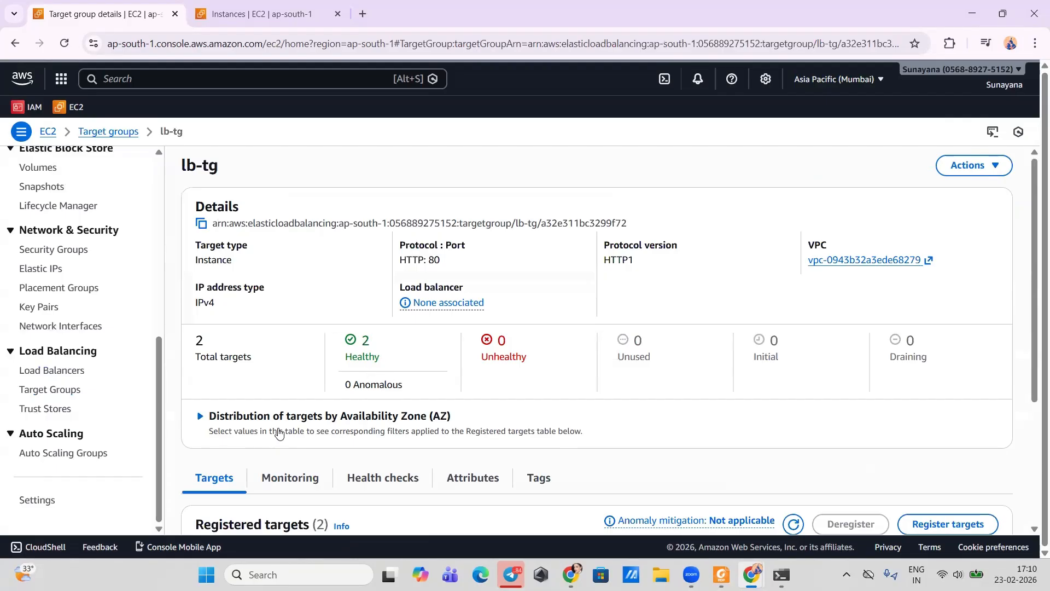
# - Return to the load balancers list, check alb's state and copy its DNS name from the details
pyautogui.click(56, 376)
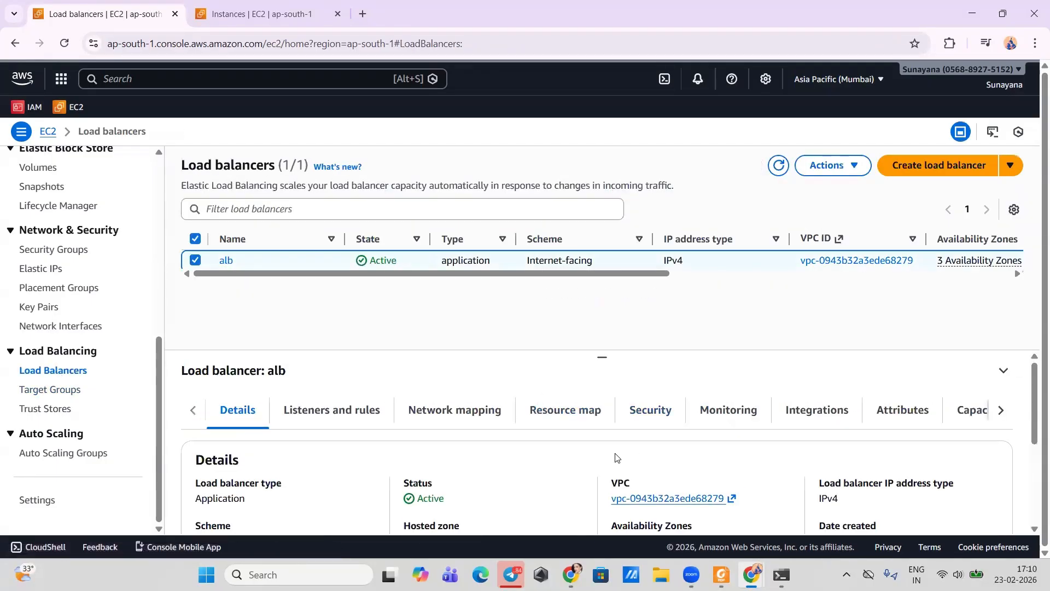
pyautogui.scroll(-2, 616, 459)
pyautogui.scroll(-2, 617, 458)
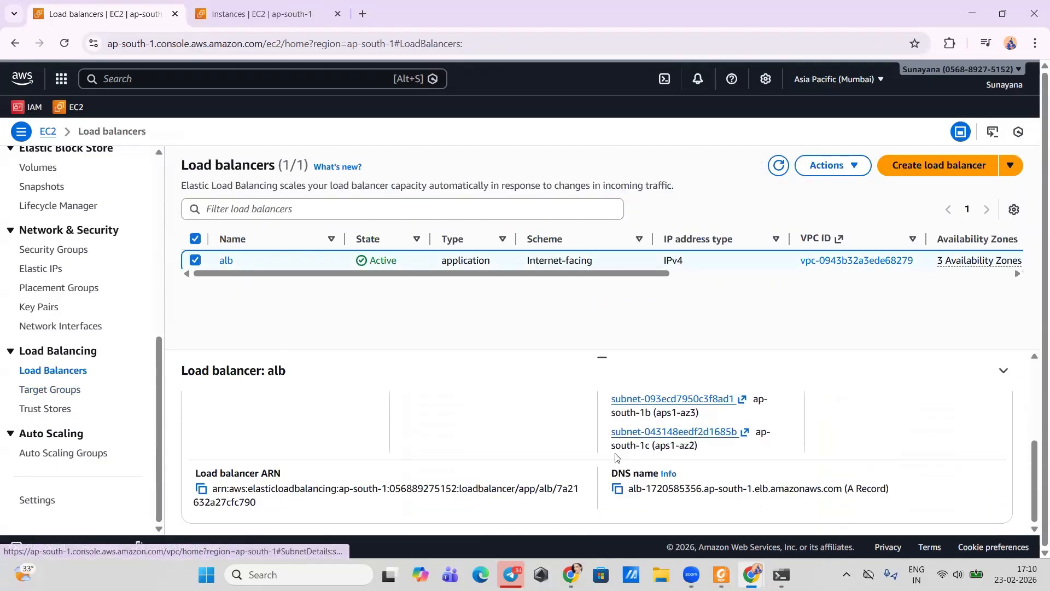
pyautogui.click(618, 489)
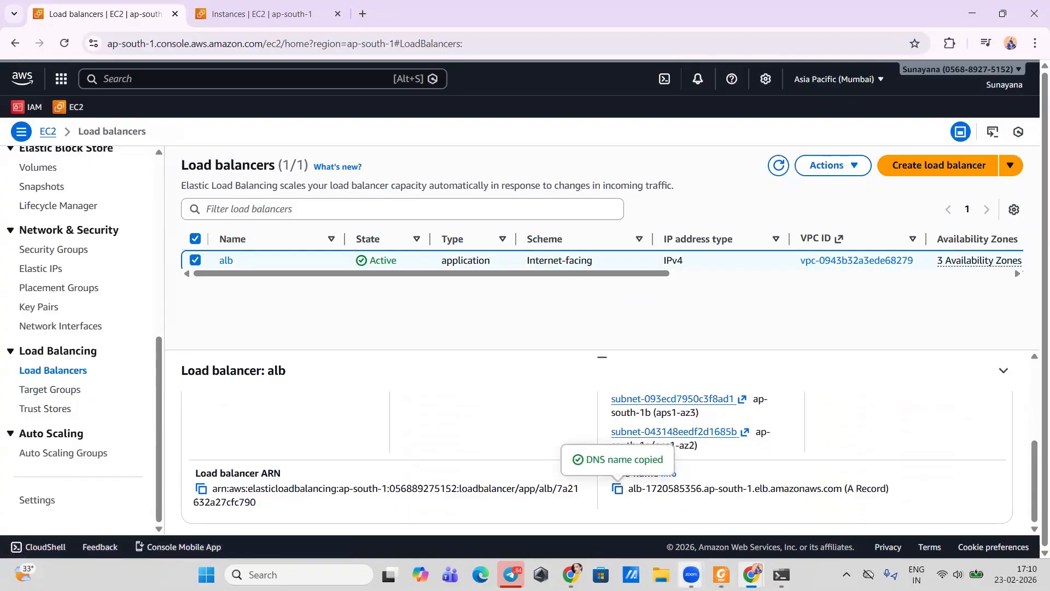
# - Close the old alb browser window, load the copied DNS name in a new Incognito window and continue to the site over HTTP
pyautogui.moveTo(752, 575)
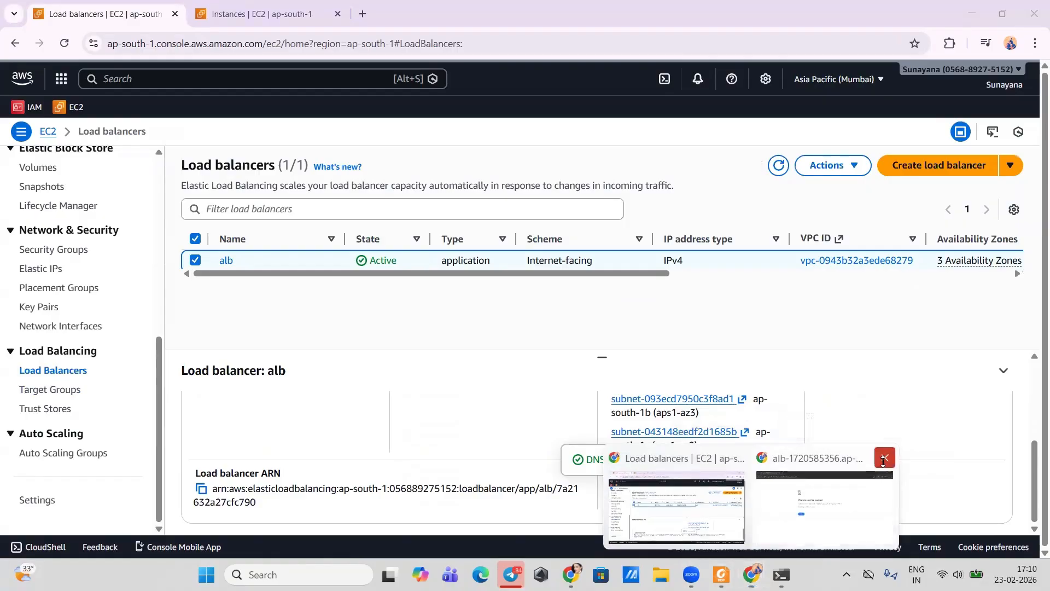
pyautogui.click(885, 458)
pyautogui.rightClick(752, 574)
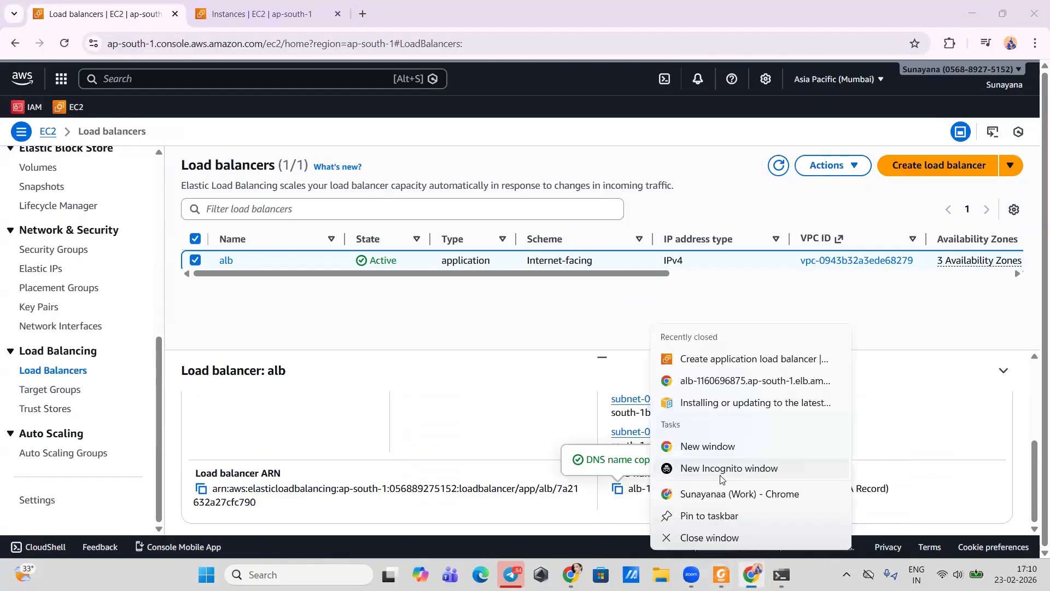
pyautogui.click(715, 470)
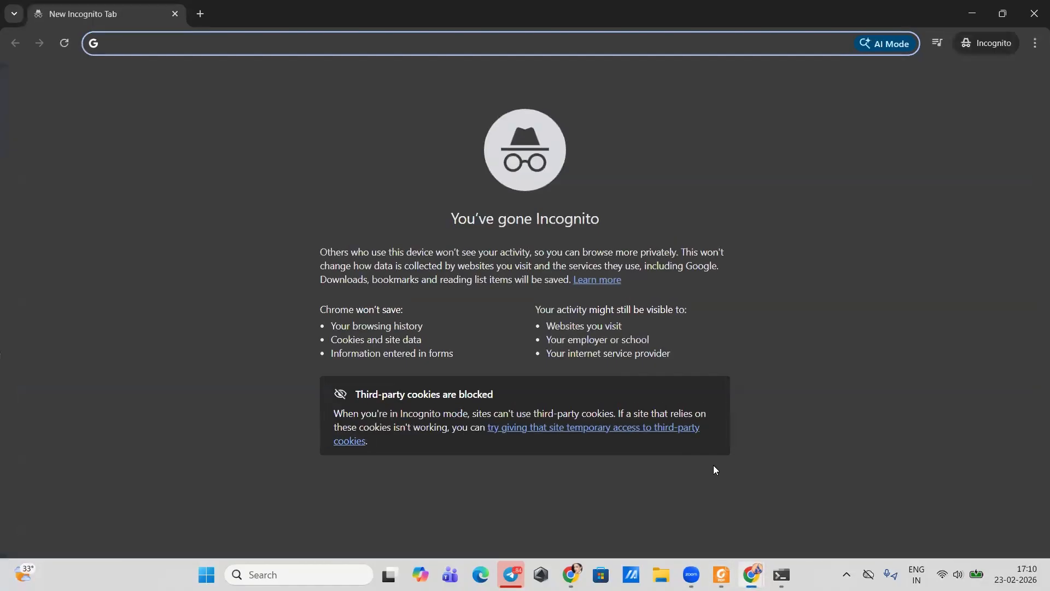
pyautogui.hotkey('ctrl', 'v')
pyautogui.press('Return')
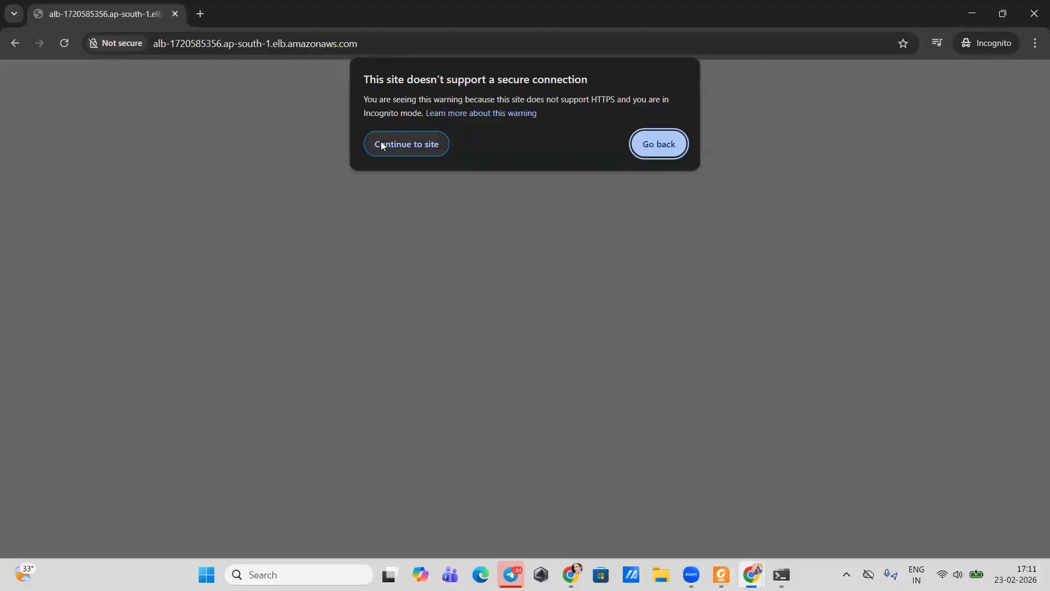
pyautogui.click(382, 145)
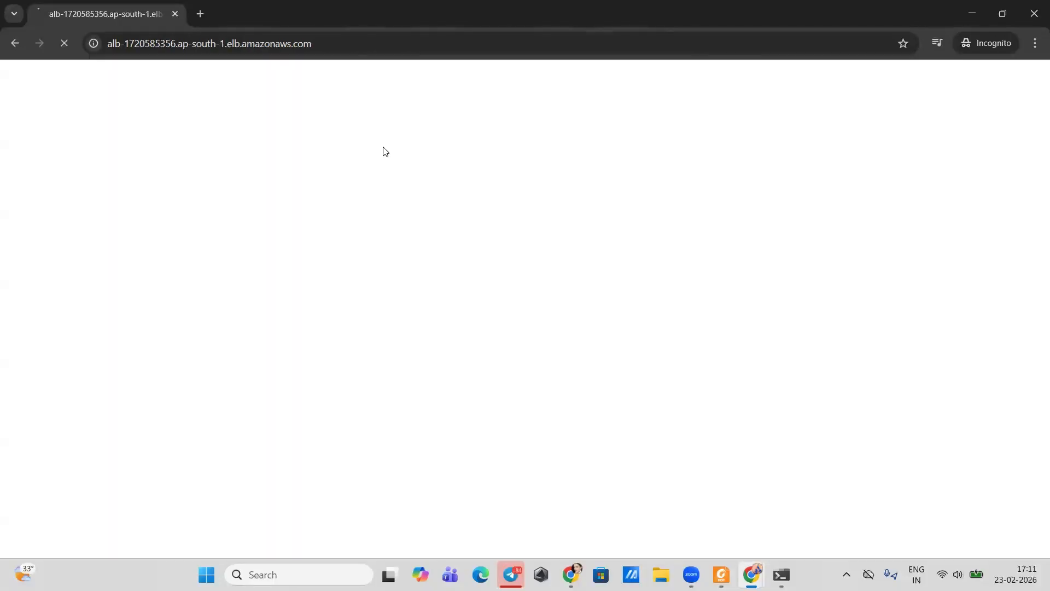